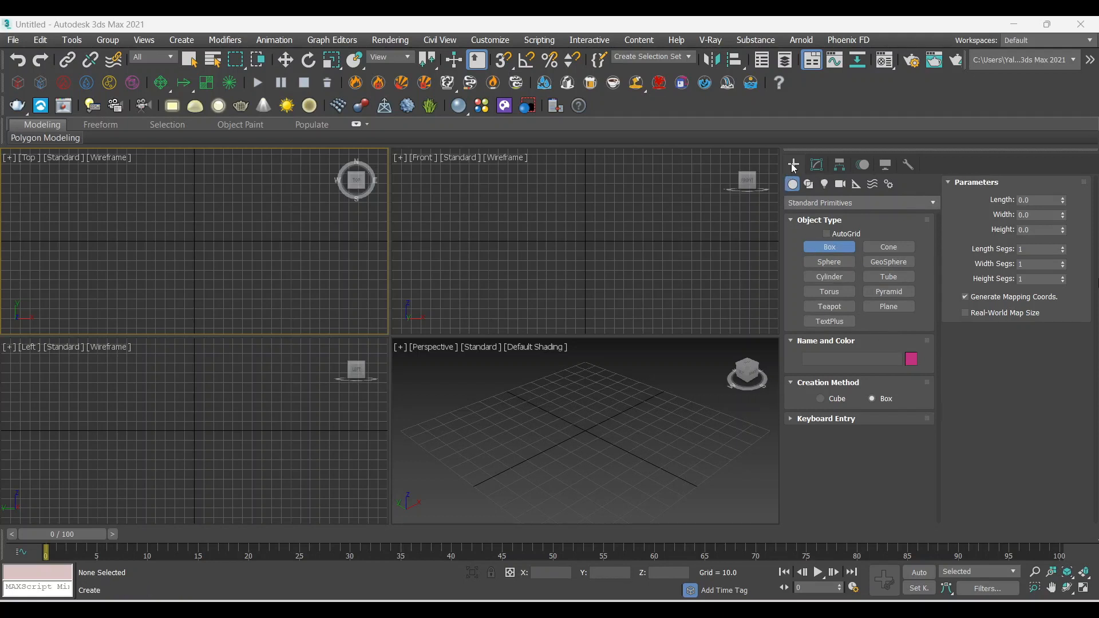
{"action": "left_click", "coordinate": [181, 43]}
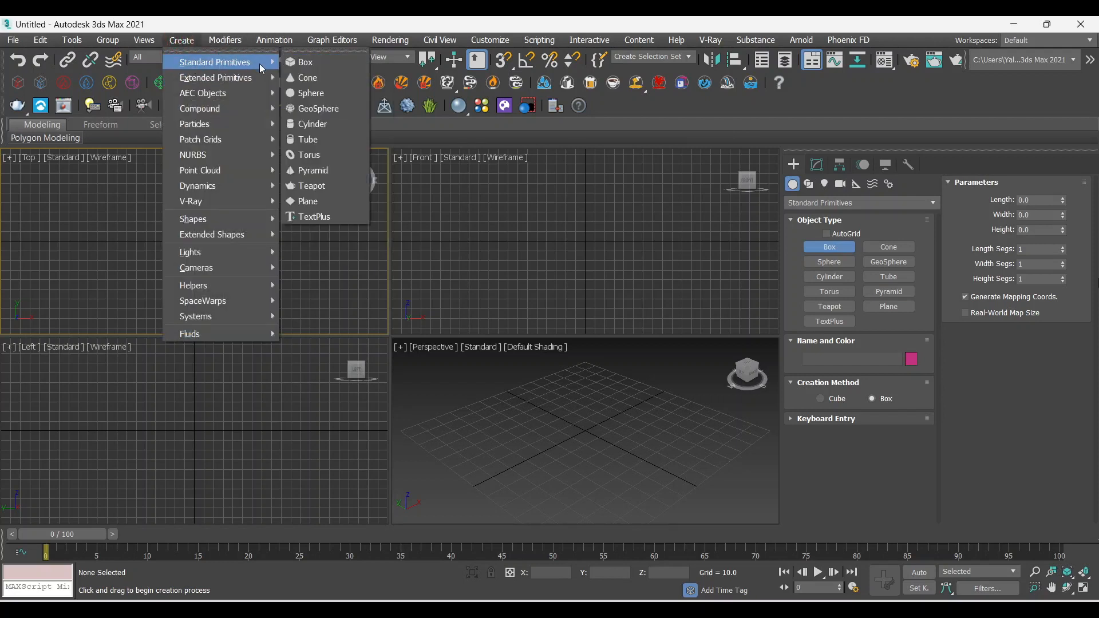
{"action": "mouse_move", "coordinate": [255, 76]}
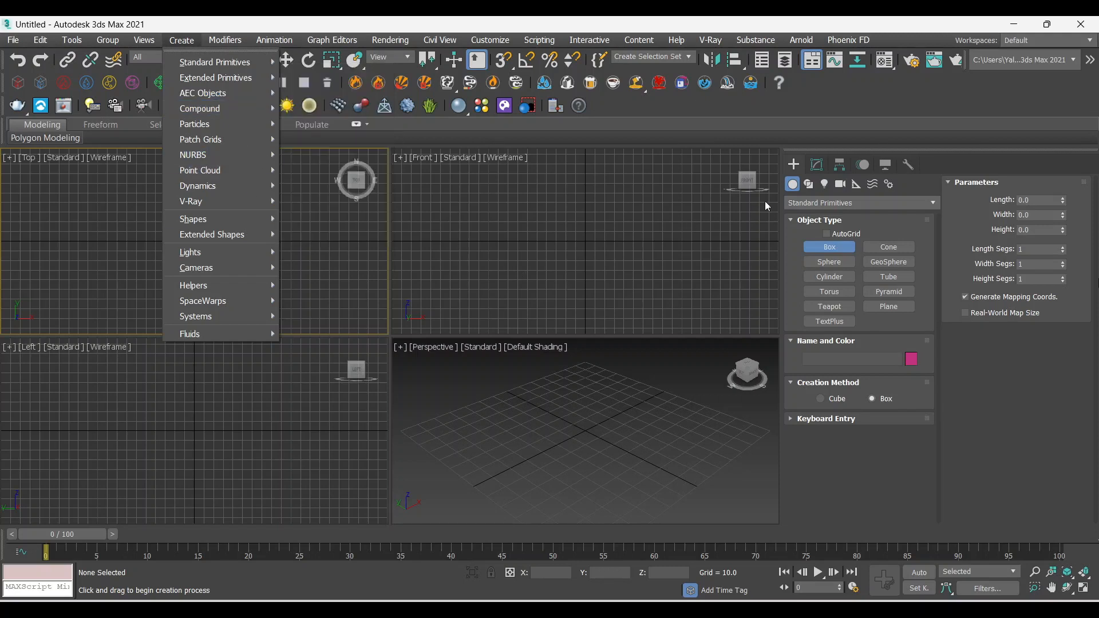
{"action": "left_click", "coordinate": [793, 182]}
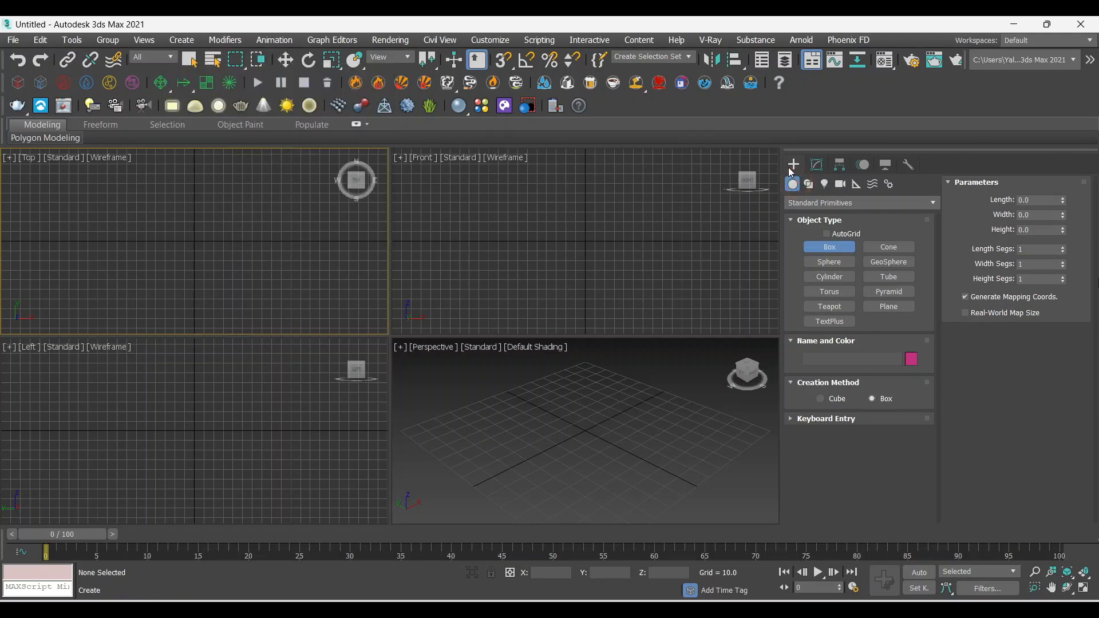
{"action": "left_click", "coordinate": [810, 204]}
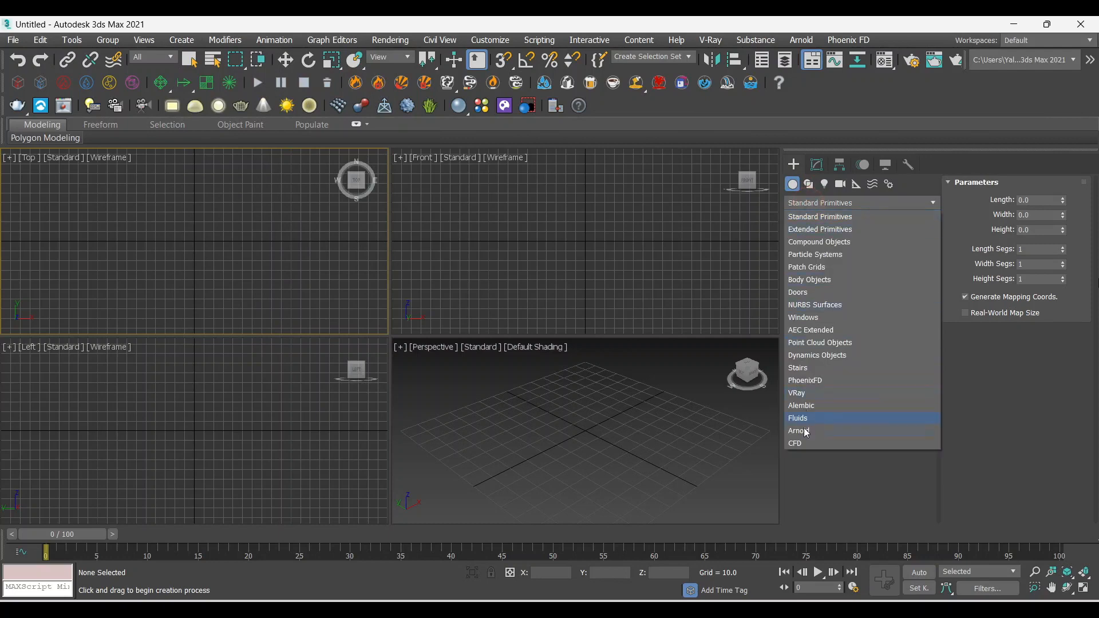
{"action": "left_click", "coordinate": [819, 216]}
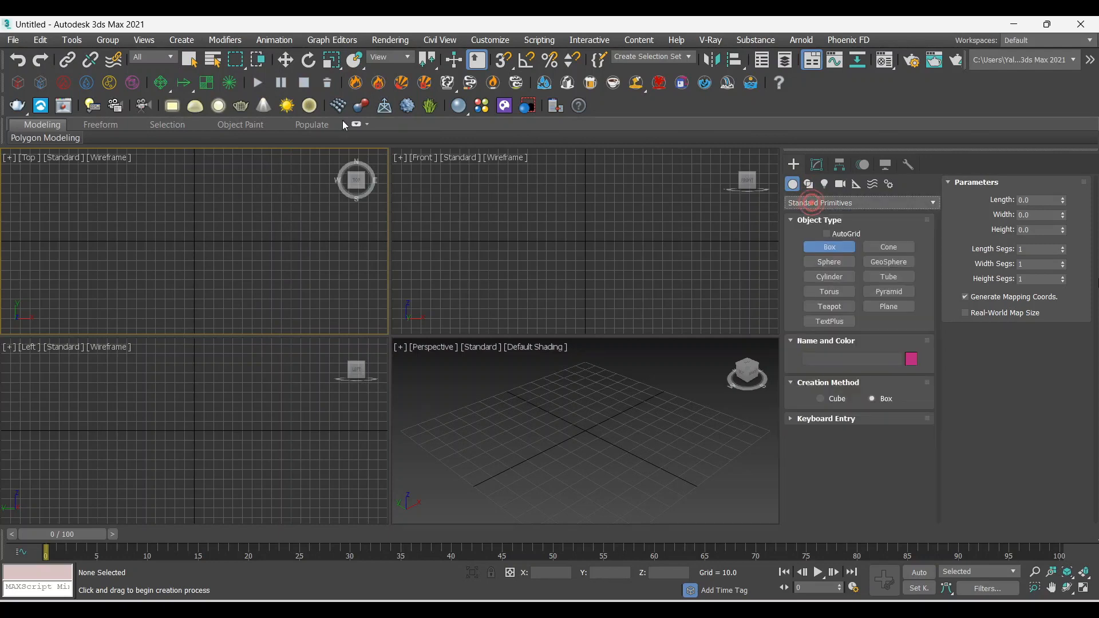
{"action": "left_click", "coordinate": [182, 39]}
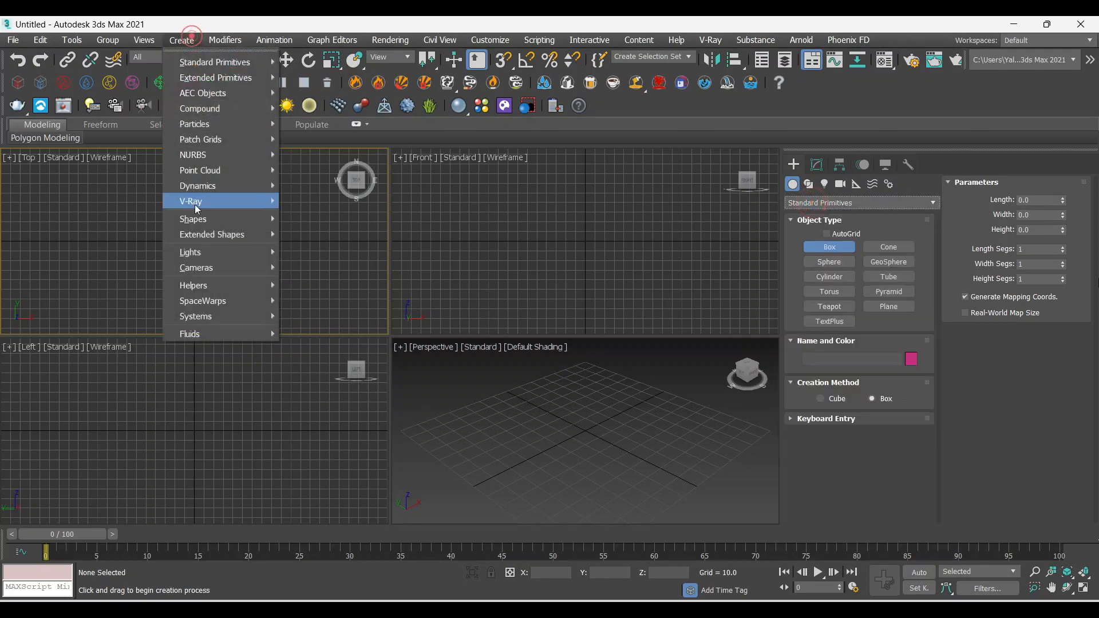
{"action": "left_click", "coordinate": [792, 184]}
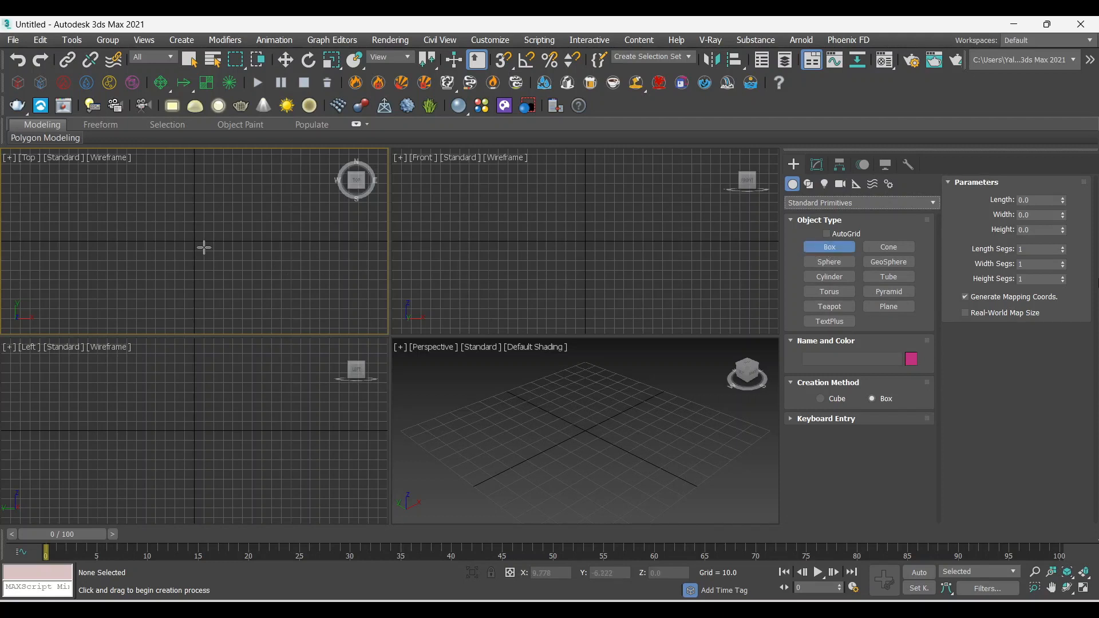
- Create a box in the Top viewport about 50 long, 53 wide and 57 high
{"action": "middle_click_drag", "start_coordinate": [191, 243], "coordinate": [184, 248]}
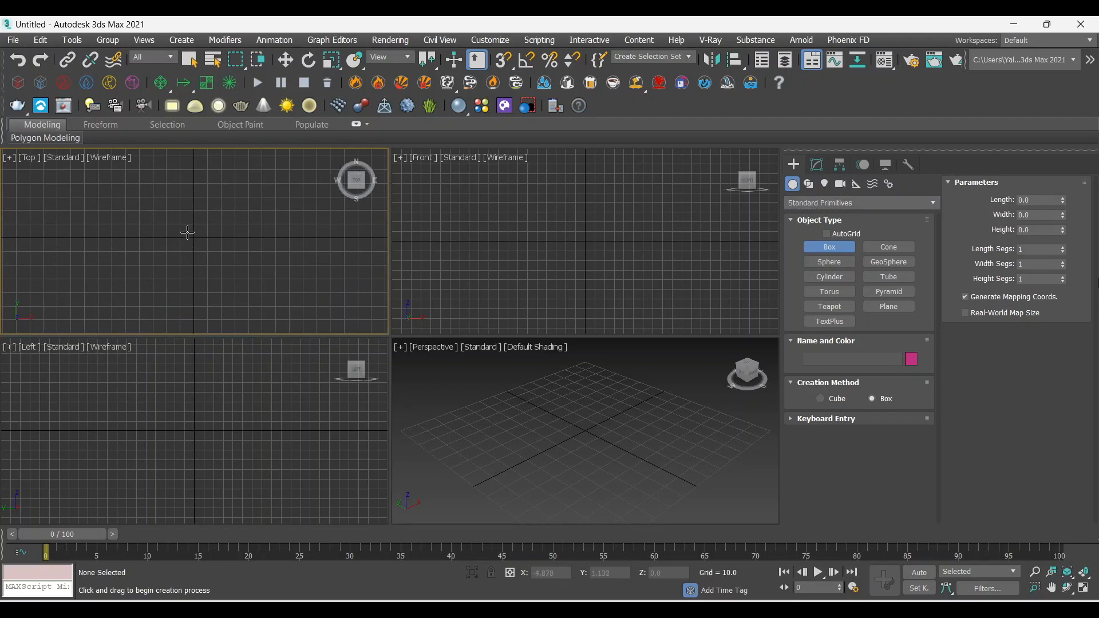
{"action": "left_click_drag", "start_coordinate": [164, 210], "coordinate": [236, 279]}
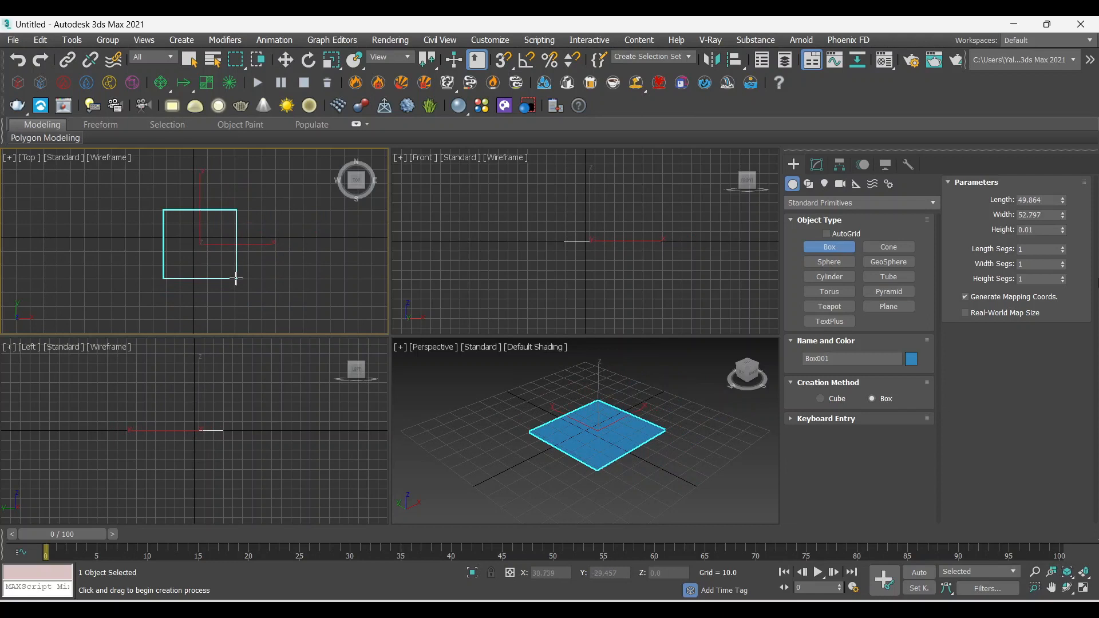
{"action": "left_click_drag", "start_coordinate": [236, 279], "coordinate": [236, 278]}
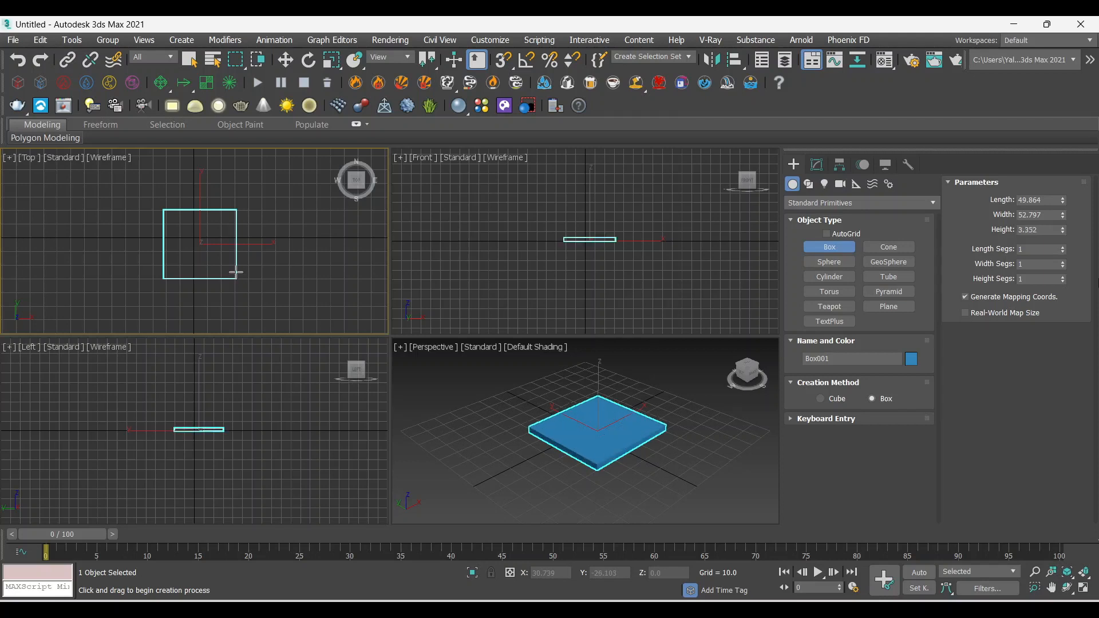
{"action": "left_click", "coordinate": [262, 200]}
{"action": "right_click", "coordinate": [369, 260]}
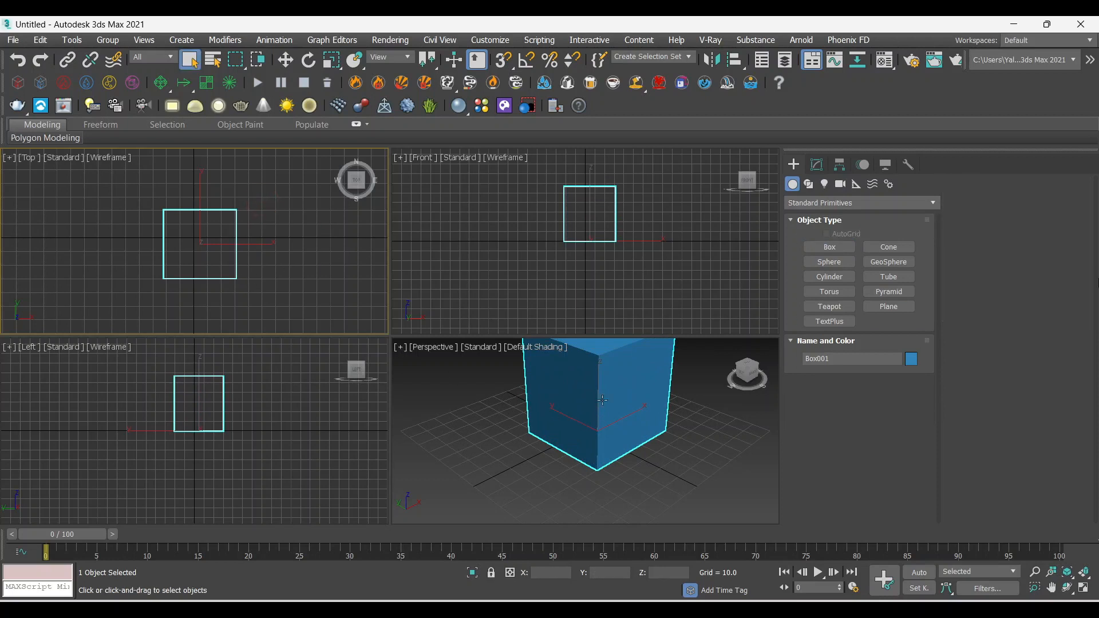
{"action": "scroll", "coordinate": [589, 436], "scroll_direction": "down", "scroll_amount": 4}
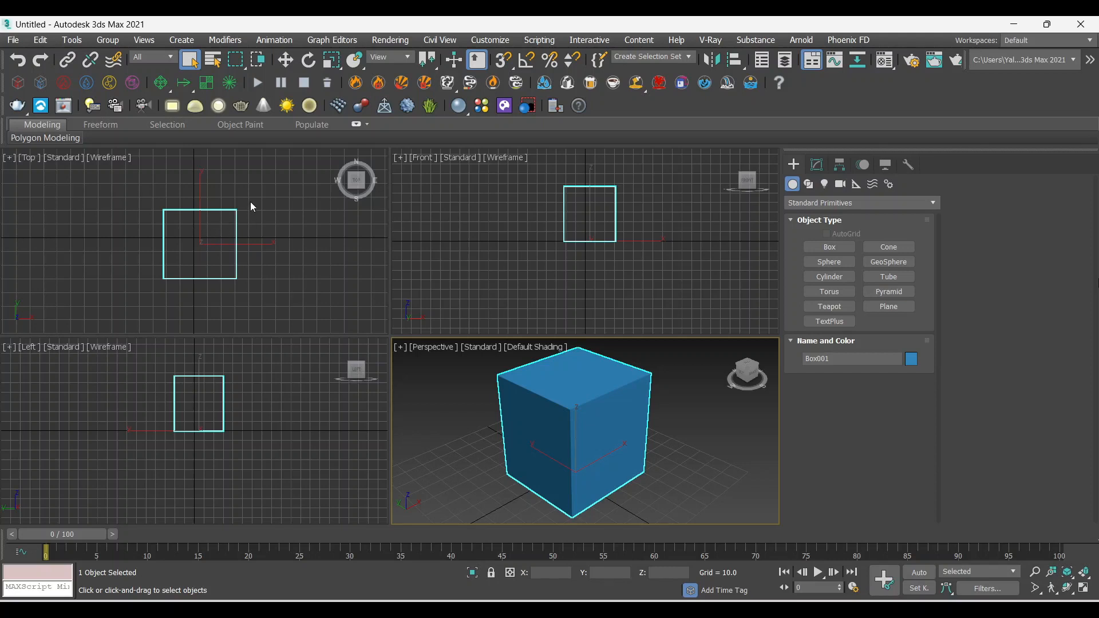
- Move the box in the Top viewport along X, along Y and freely to about X 2.5, Y 0.3
{"action": "left_click", "coordinate": [285, 61]}
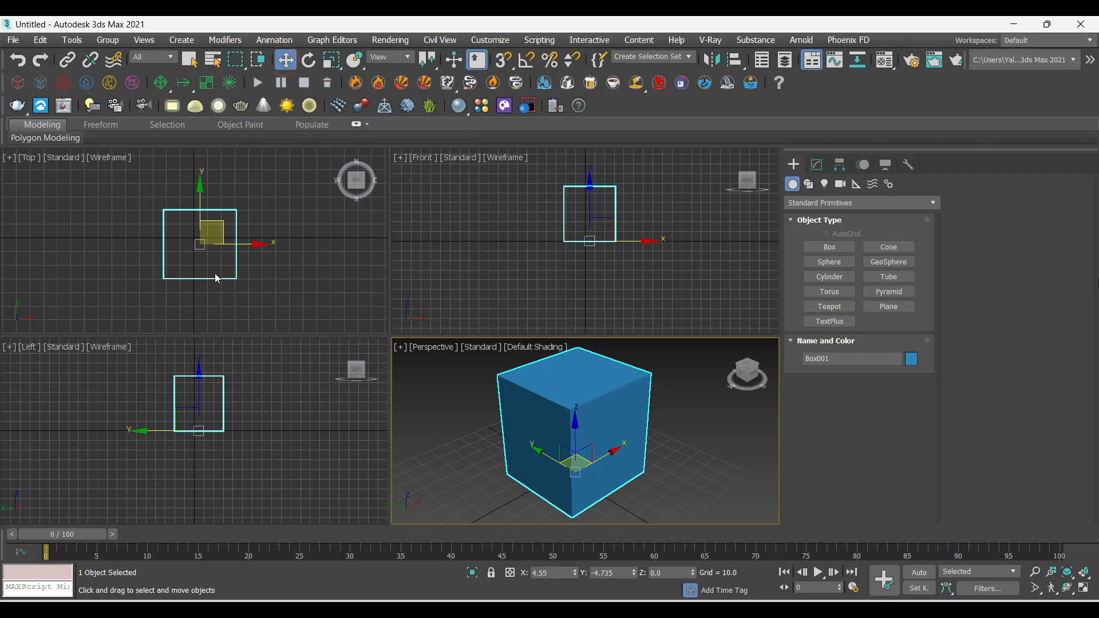
{"action": "left_click", "coordinate": [258, 243]}
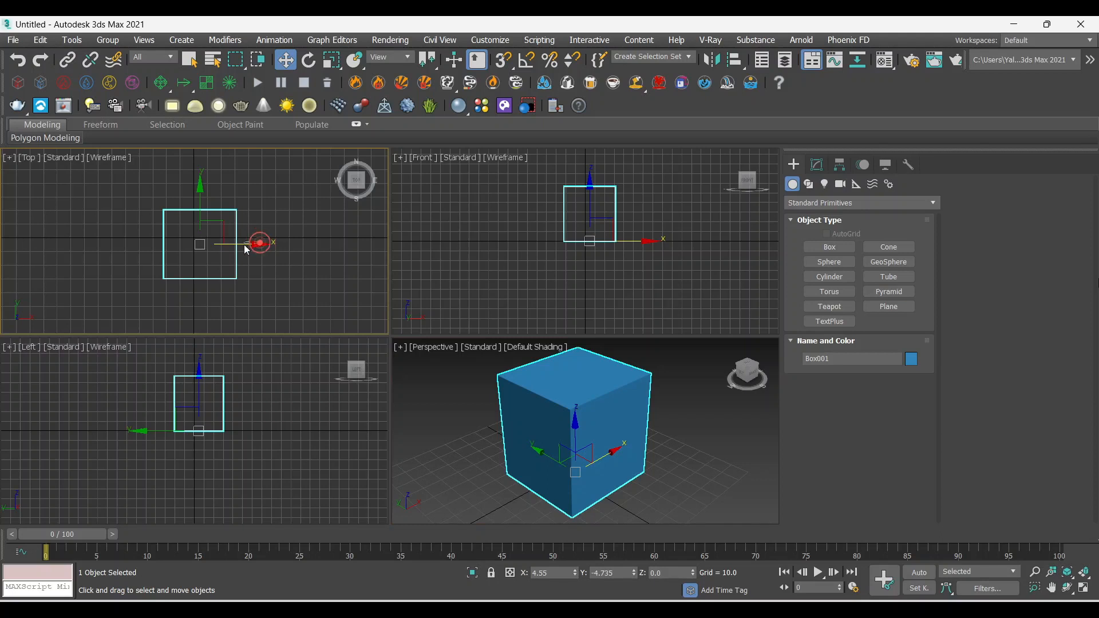
{"action": "left_click", "coordinate": [237, 252]}
{"action": "left_click_drag", "start_coordinate": [256, 244], "coordinate": [244, 276]}
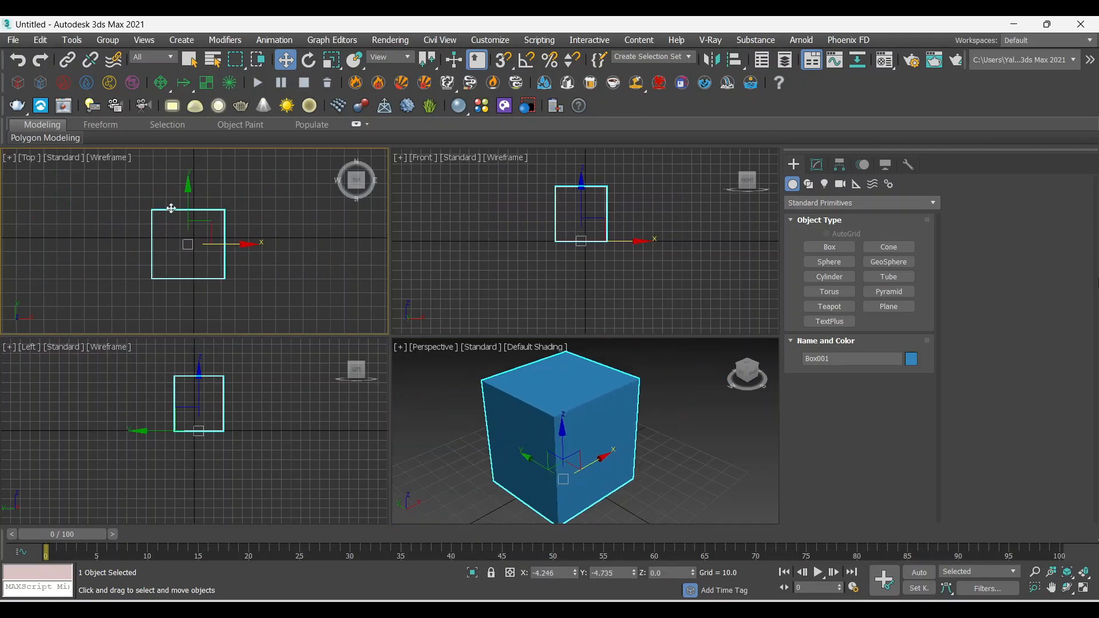
{"action": "left_click_drag", "start_coordinate": [186, 191], "coordinate": [212, 174]}
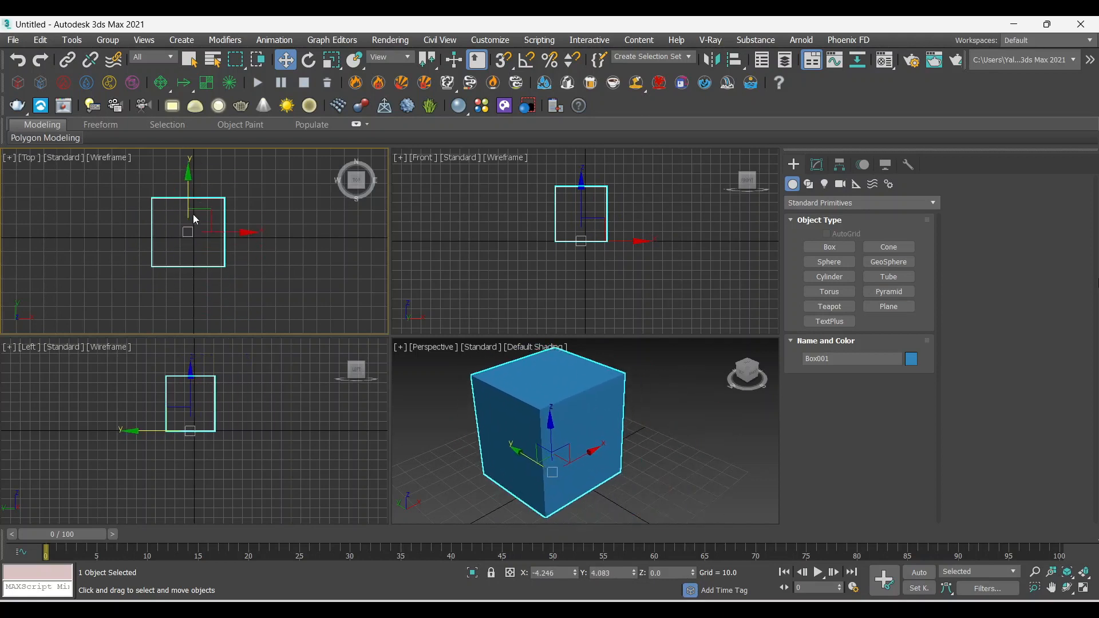
{"action": "mouse_move", "coordinate": [188, 231]}
{"action": "left_mouse_down"}
{"action": "mouse_move", "coordinate": [214, 198]}
{"action": "mouse_move", "coordinate": [191, 270]}
{"action": "mouse_move", "coordinate": [174, 196]}
{"action": "mouse_move", "coordinate": [237, 263]}
{"action": "mouse_move", "coordinate": [197, 206]}
{"action": "mouse_move", "coordinate": [162, 263]}
{"action": "mouse_move", "coordinate": [248, 245]}
{"action": "mouse_move", "coordinate": [228, 200]}
{"action": "mouse_move", "coordinate": [197, 237]}
{"action": "left_mouse_up"}
- Move the box in the Perspective viewport to about X 7.9, Y -4.2, Z 6.0
{"action": "left_click", "coordinate": [600, 431]}
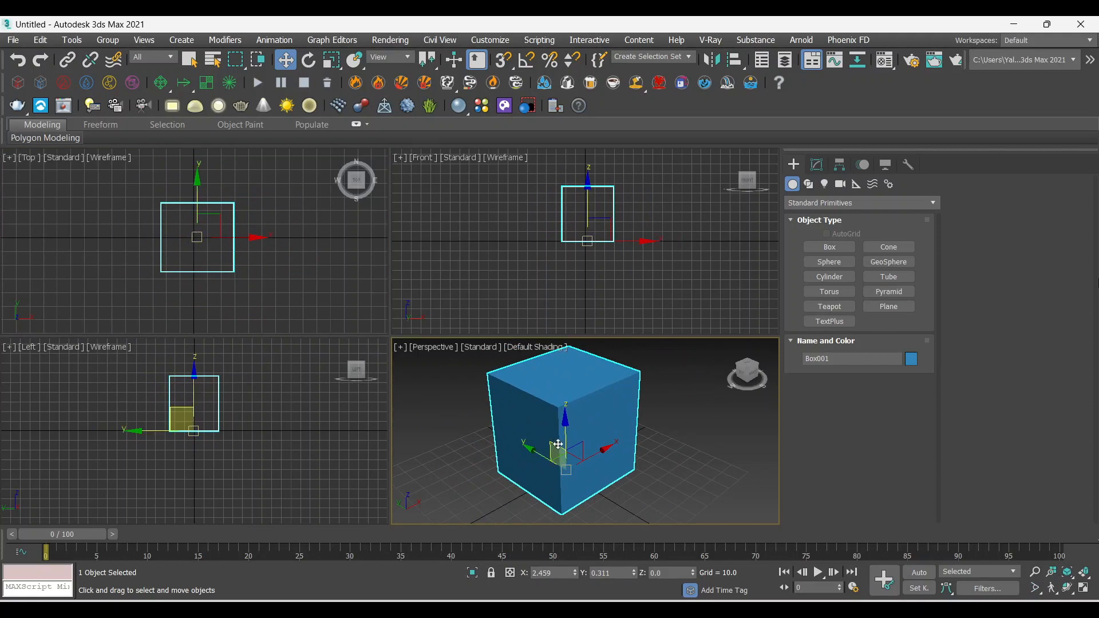
{"action": "mouse_move", "coordinate": [606, 448]}
{"action": "left_mouse_down"}
{"action": "mouse_move", "coordinate": [684, 402]}
{"action": "mouse_move", "coordinate": [561, 518]}
{"action": "mouse_move", "coordinate": [682, 404]}
{"action": "mouse_move", "coordinate": [579, 504]}
{"action": "mouse_move", "coordinate": [588, 435]}
{"action": "mouse_move", "coordinate": [491, 394]}
{"action": "mouse_move", "coordinate": [589, 455]}
{"action": "left_mouse_up"}
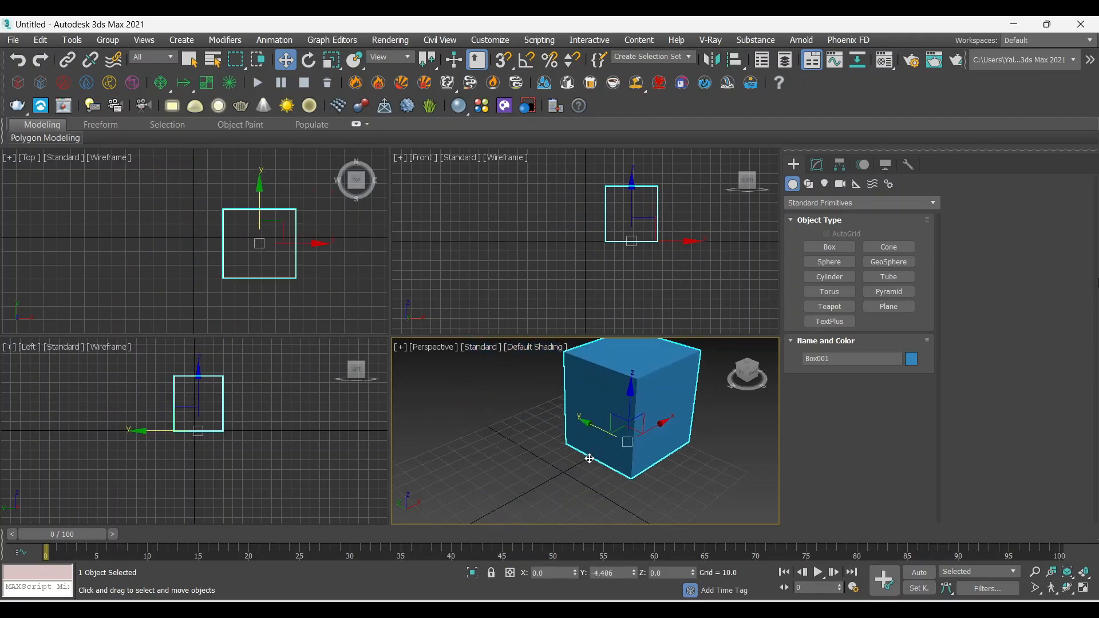
{"action": "left_click_drag", "start_coordinate": [631, 397], "coordinate": [616, 443]}
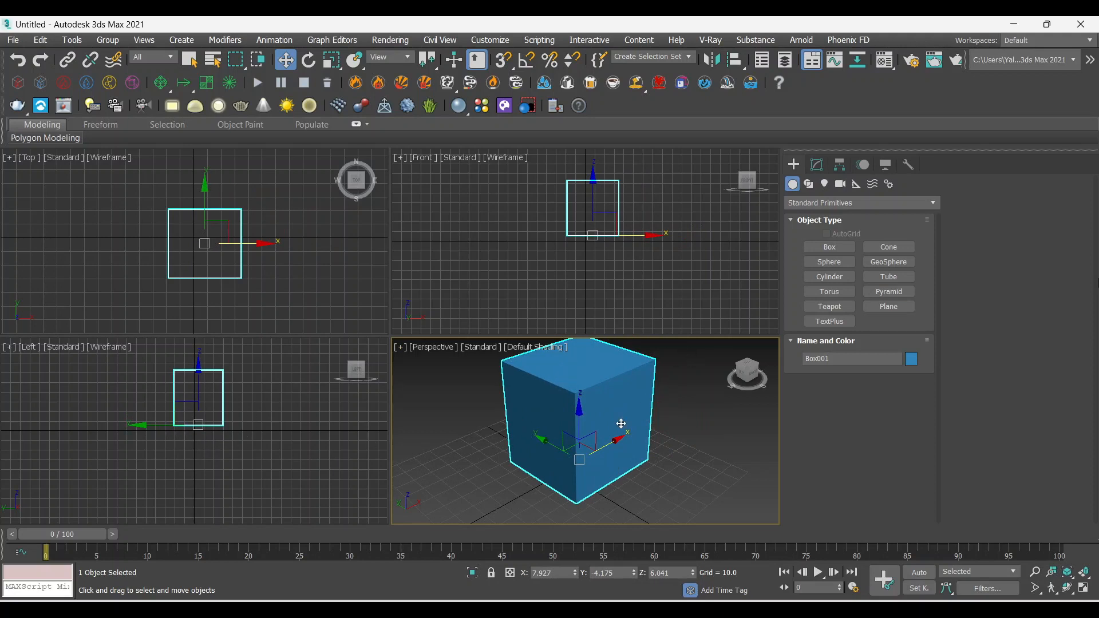
- Maximize the Perspective viewport and open the box's parameters for modification
{"action": "key", "text": "alt+w"}
{"action": "middle_click_drag", "start_coordinate": [534, 325], "coordinate": [554, 370]}
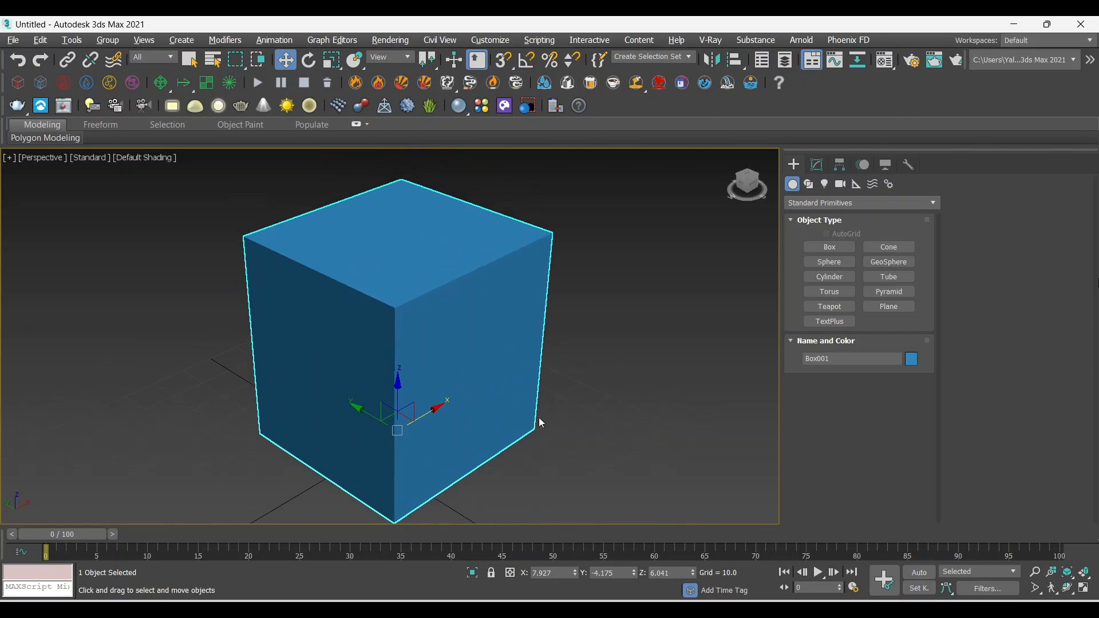
{"action": "middle_click_drag", "start_coordinate": [532, 414], "coordinate": [517, 395]}
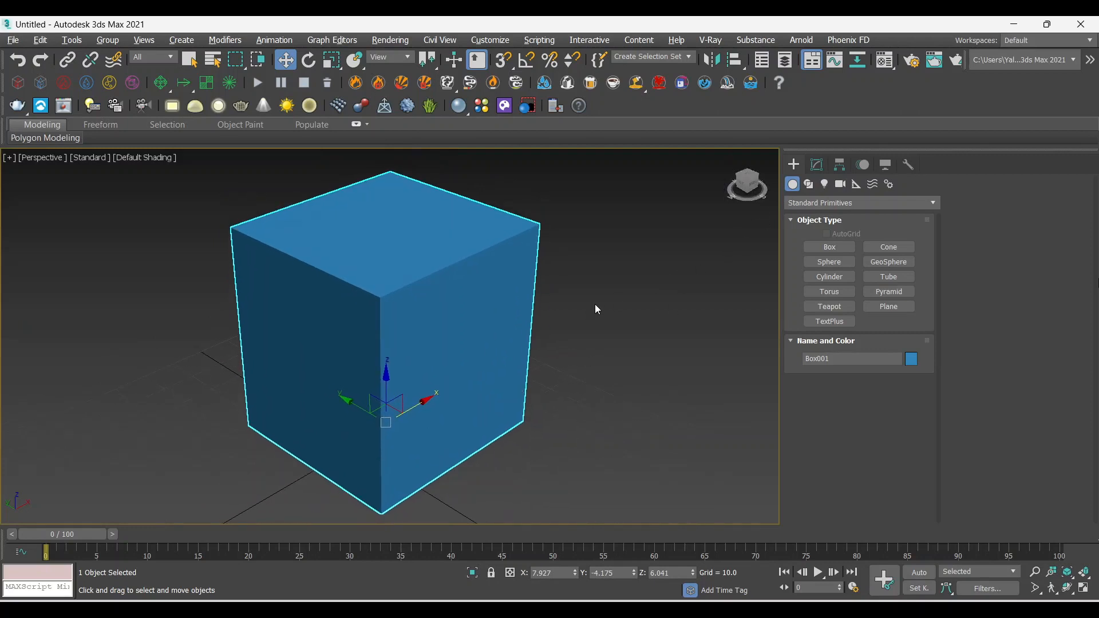
{"action": "left_click", "coordinate": [817, 166]}
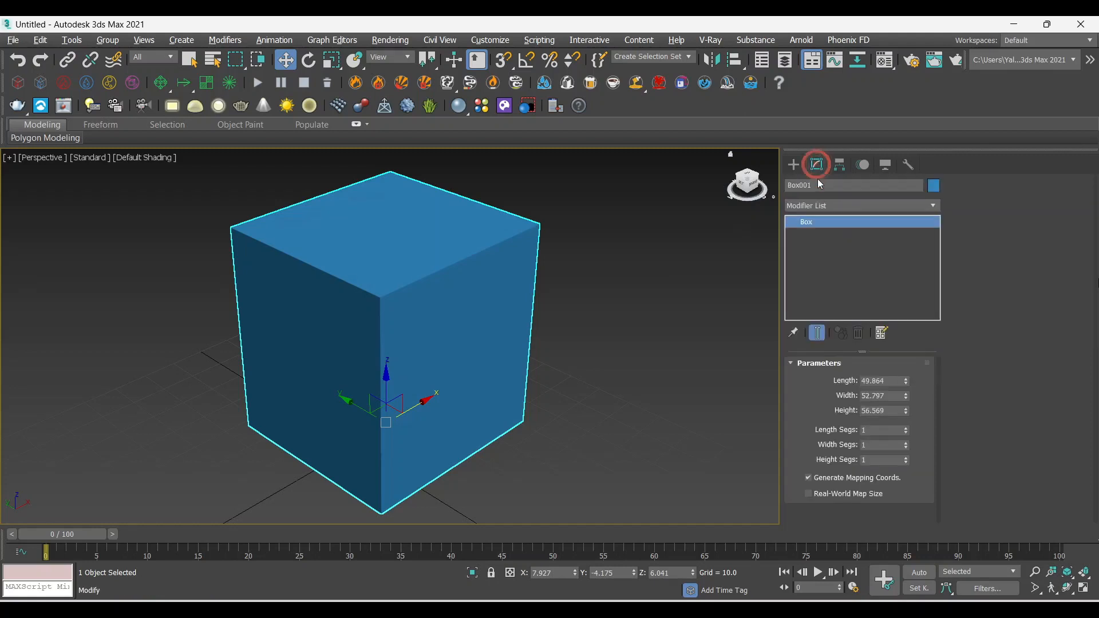
{"action": "left_click", "coordinate": [224, 40]}
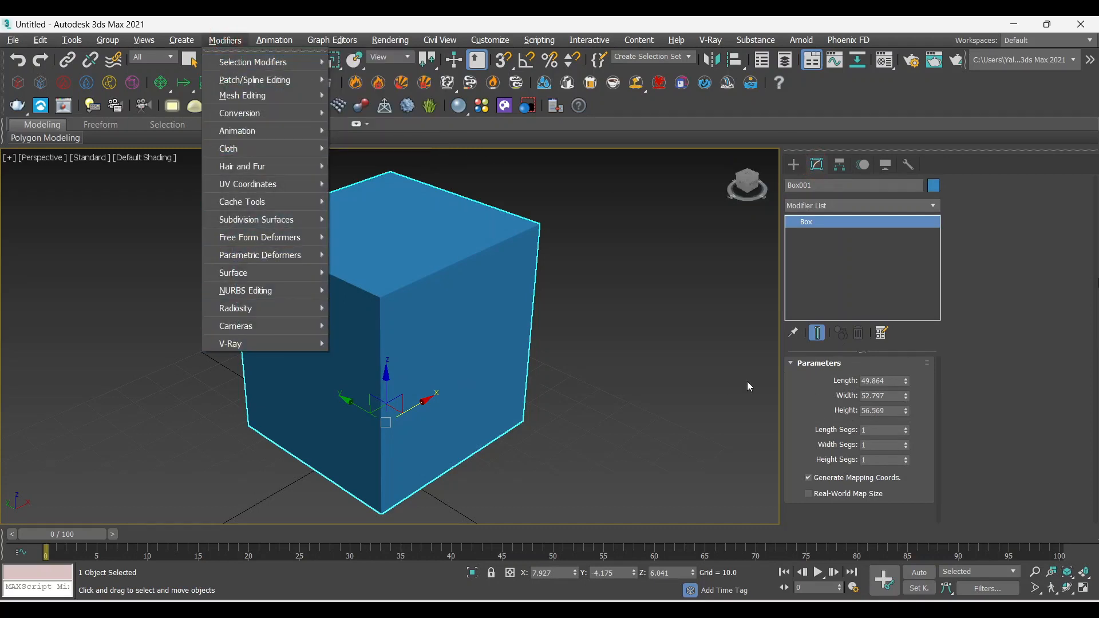
{"action": "left_click", "coordinate": [815, 381]}
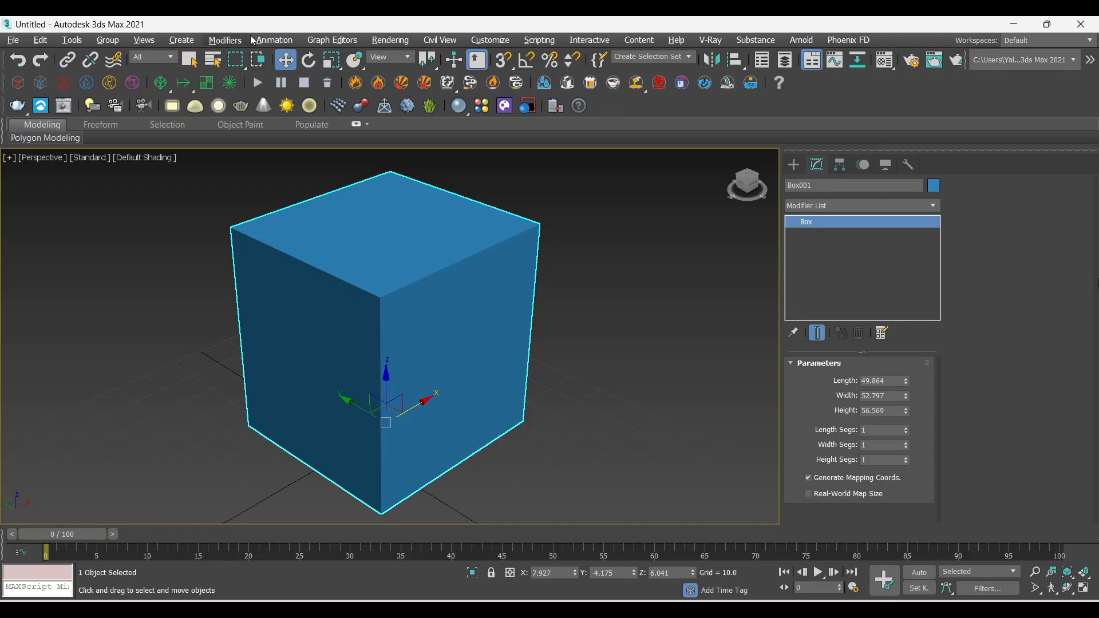
{"action": "left_click", "coordinate": [219, 40]}
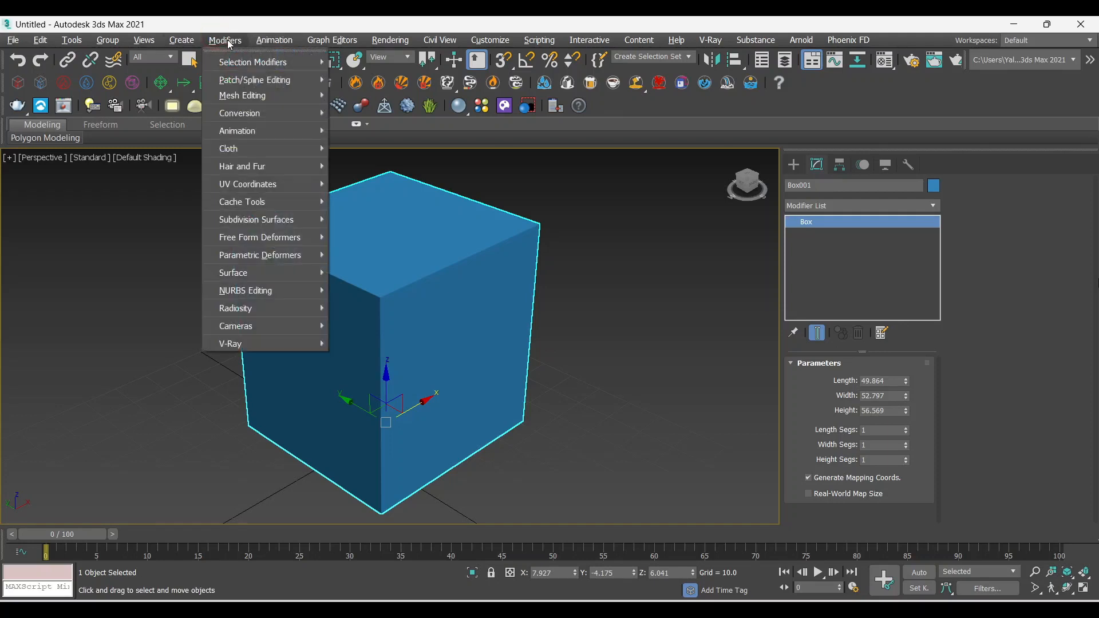
{"action": "left_click", "coordinate": [804, 207]}
{"action": "left_click", "coordinate": [818, 205]}
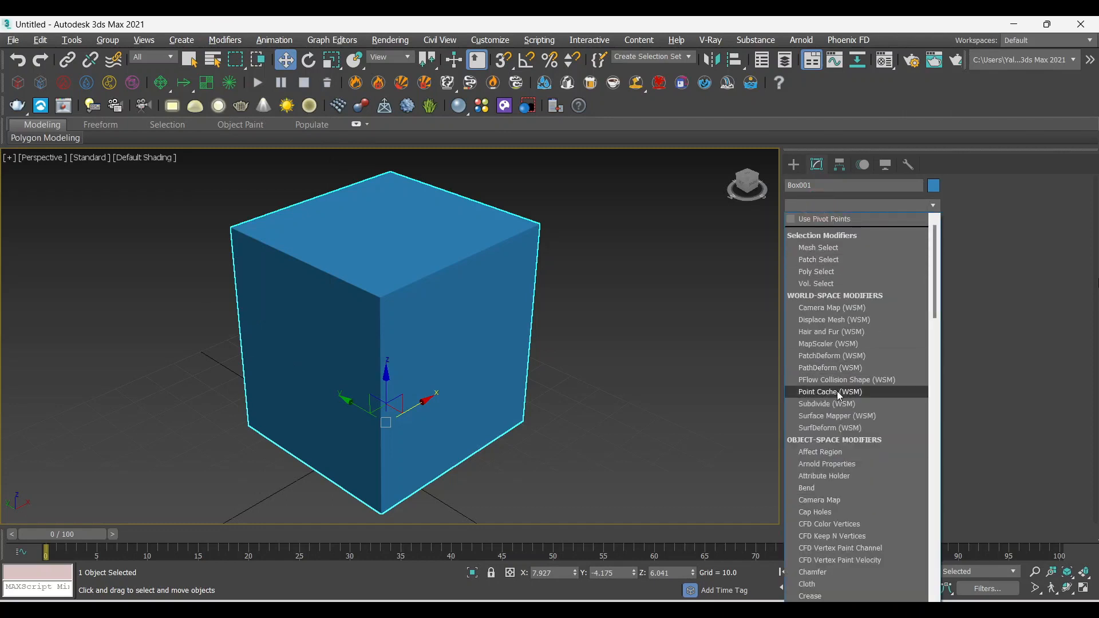
{"action": "left_click", "coordinate": [837, 216]}
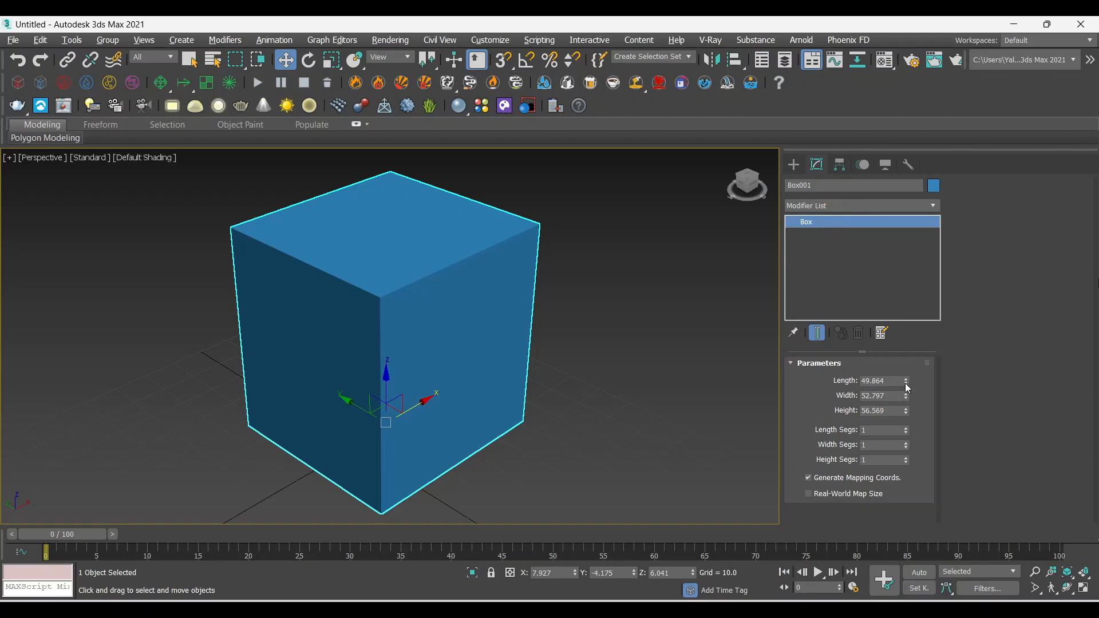
- Enlarge the box to a length of about 70.8, a width of about 69.7 and a height of about 63.9
{"action": "left_click_drag", "start_coordinate": [905, 383], "coordinate": [907, 408]}
{"action": "mouse_move", "coordinate": [905, 410]}
{"action": "left_mouse_down"}
{"action": "mouse_move", "coordinate": [905, 427]}
{"action": "mouse_move", "coordinate": [905, 404]}
{"action": "left_mouse_up"}
{"action": "left_click", "coordinate": [866, 429]}
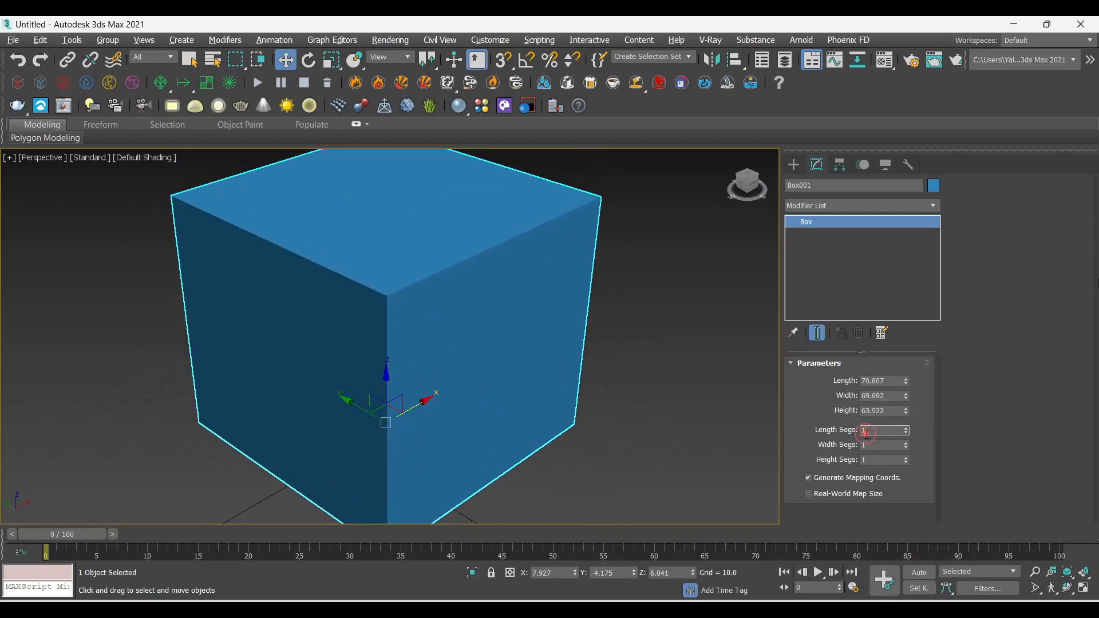
- Set the box's length, width and height to 10 each
{"action": "double_click", "coordinate": [882, 382]}
{"action": "type", "text": "10"}
{"action": "key", "text": "Tab"}
{"action": "type", "text": "10"}
{"action": "key", "text": "Tab"}
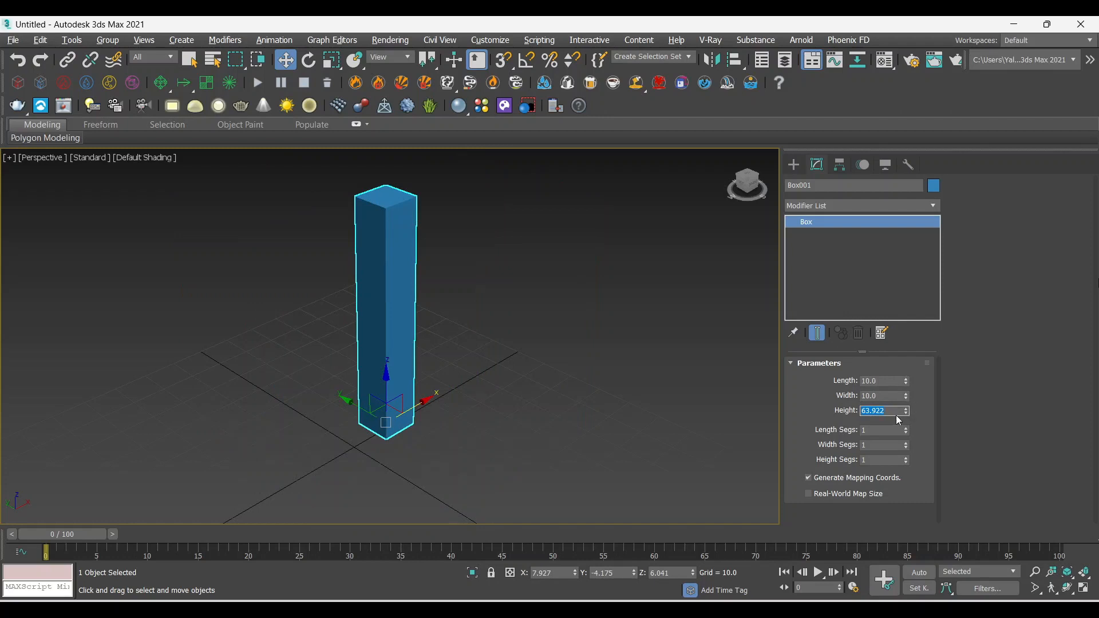
{"action": "type", "text": "10"}
{"action": "key", "text": "Return"}
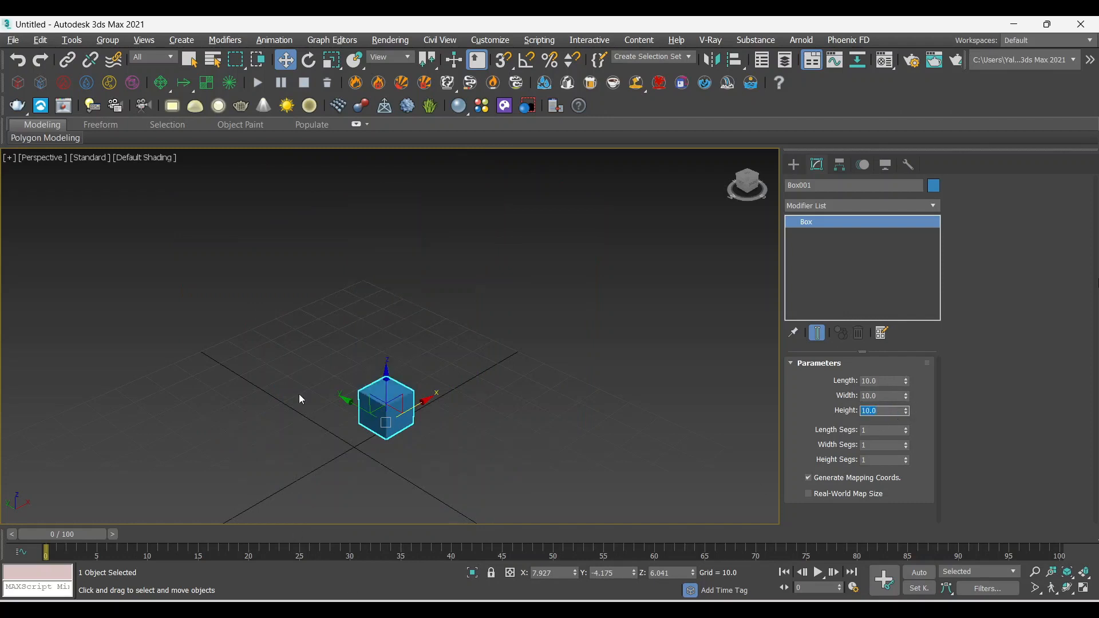
{"action": "middle_click_drag", "start_coordinate": [299, 394], "coordinate": [339, 331]}
{"action": "scroll", "coordinate": [354, 341], "scroll_direction": "up", "scroll_amount": 5}
{"action": "middle_click_drag", "start_coordinate": [452, 345], "coordinate": [259, 326]}
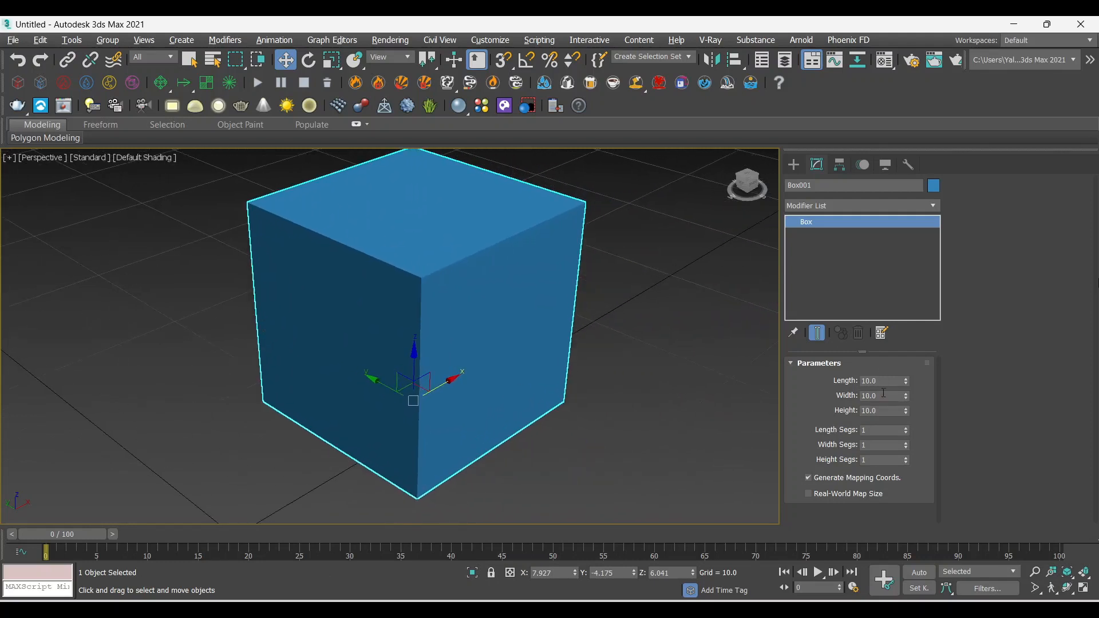
- Turn on the Edged Faces display in the Perspective viewport and switch it off again
{"action": "left_click", "coordinate": [869, 431]}
{"action": "middle_click_drag", "start_coordinate": [515, 343], "coordinate": [509, 368]}
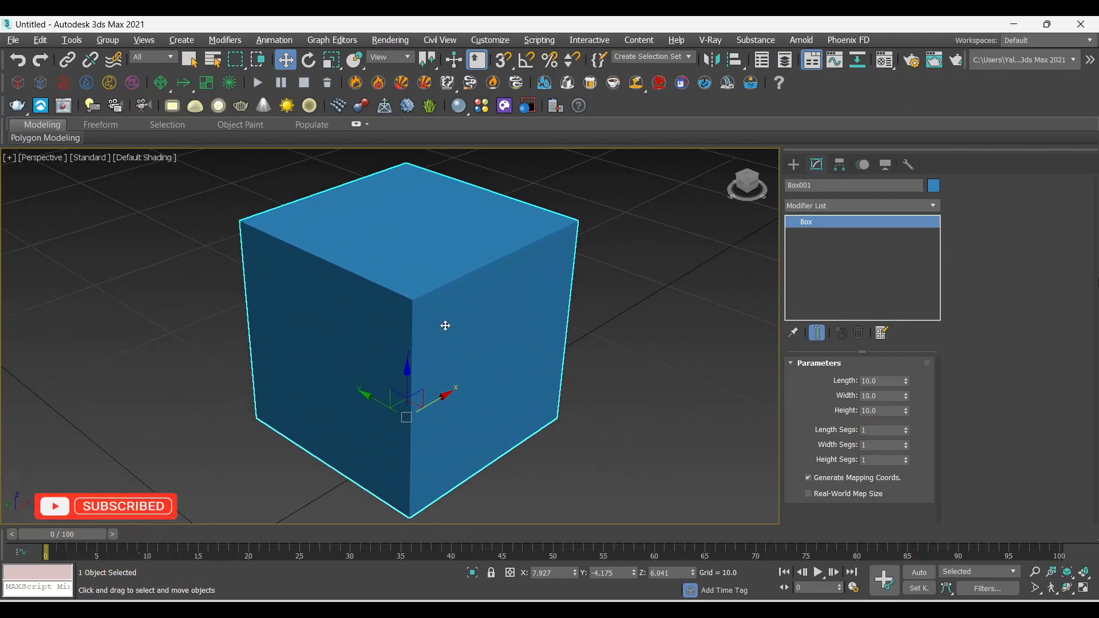
{"action": "left_click", "coordinate": [154, 162]}
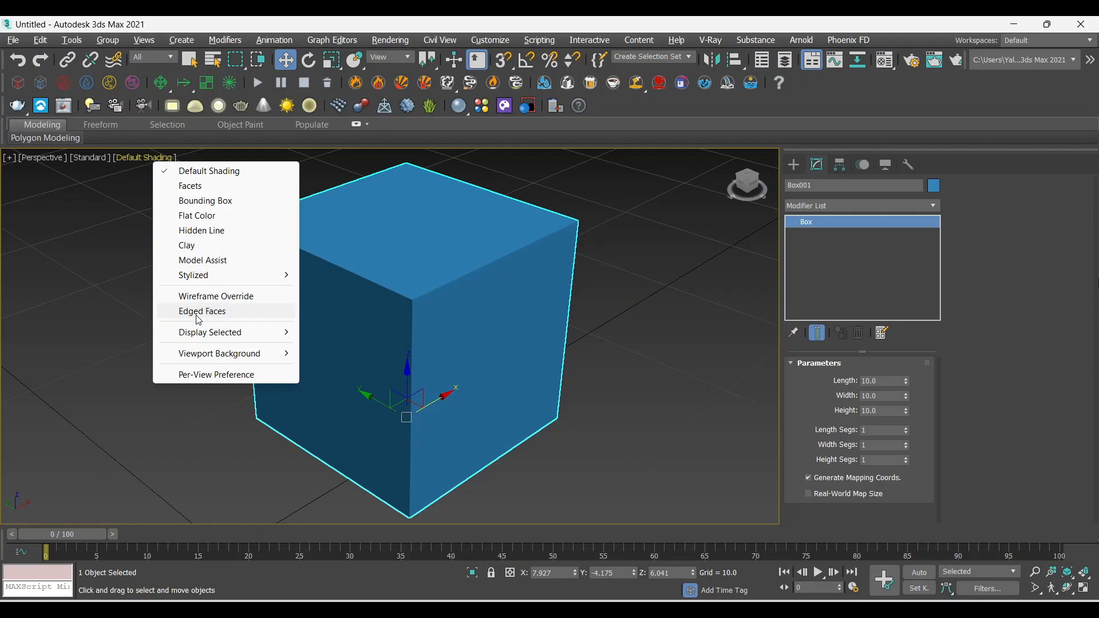
{"action": "left_click", "coordinate": [225, 311]}
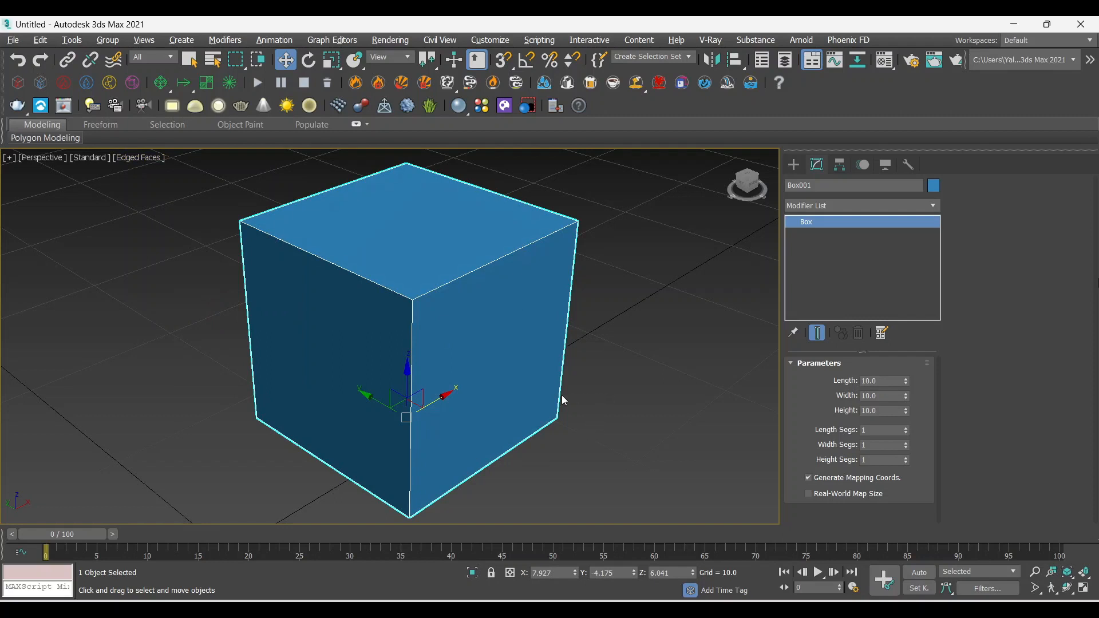
{"action": "key", "text": "F4"}
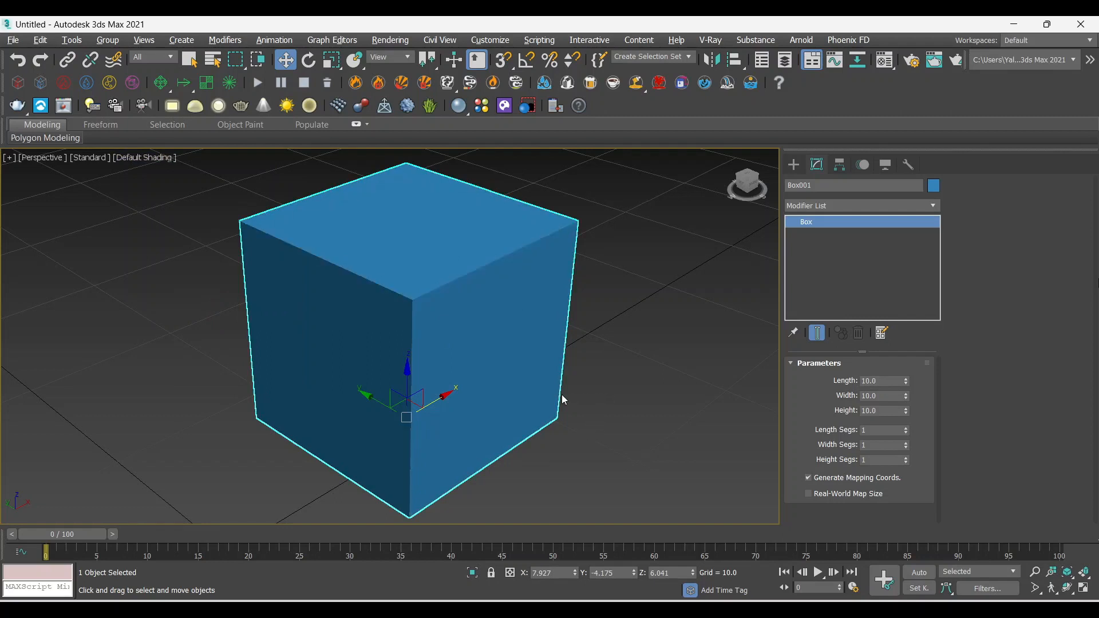
- Show edged faces in the Perspective viewport and set the box's length, width and height segments to 4 each
{"action": "key", "text": "F4"}
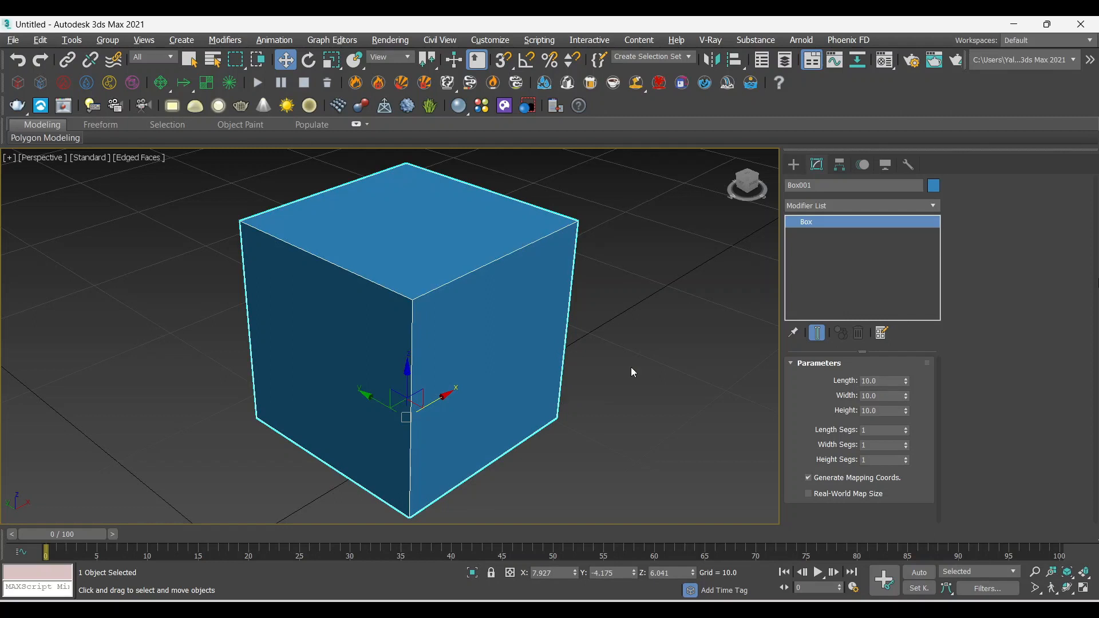
{"action": "double_click", "coordinate": [873, 431]}
{"action": "key", "text": "Return"}
{"action": "double_click", "coordinate": [869, 445]}
{"action": "type", "text": "4"}
{"action": "key", "text": "Return"}
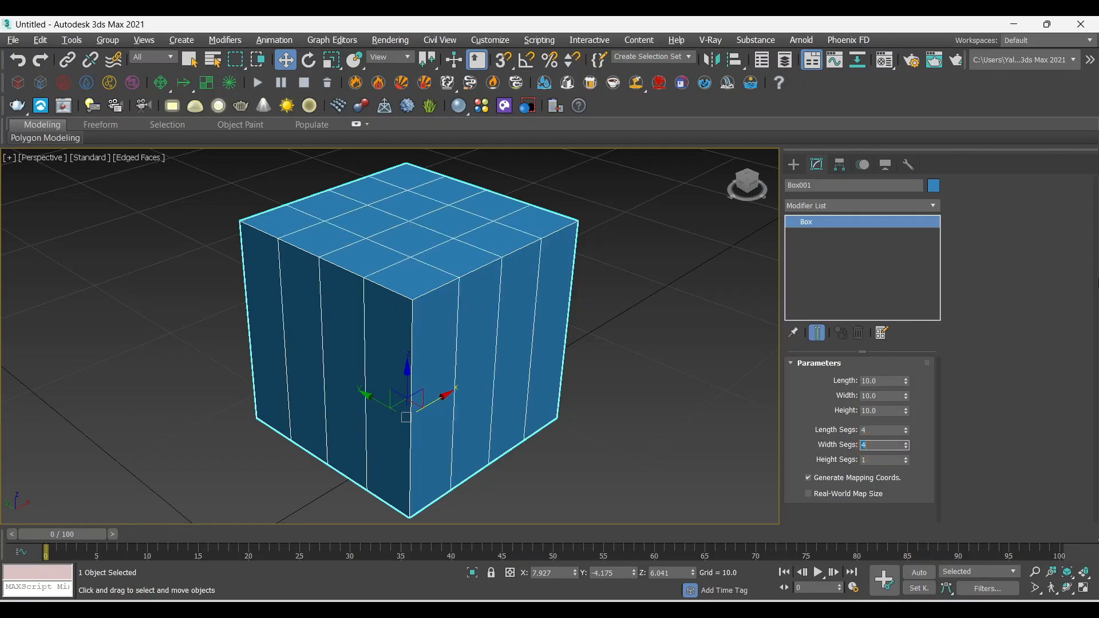
{"action": "double_click", "coordinate": [891, 460]}
{"action": "key", "text": "Return"}
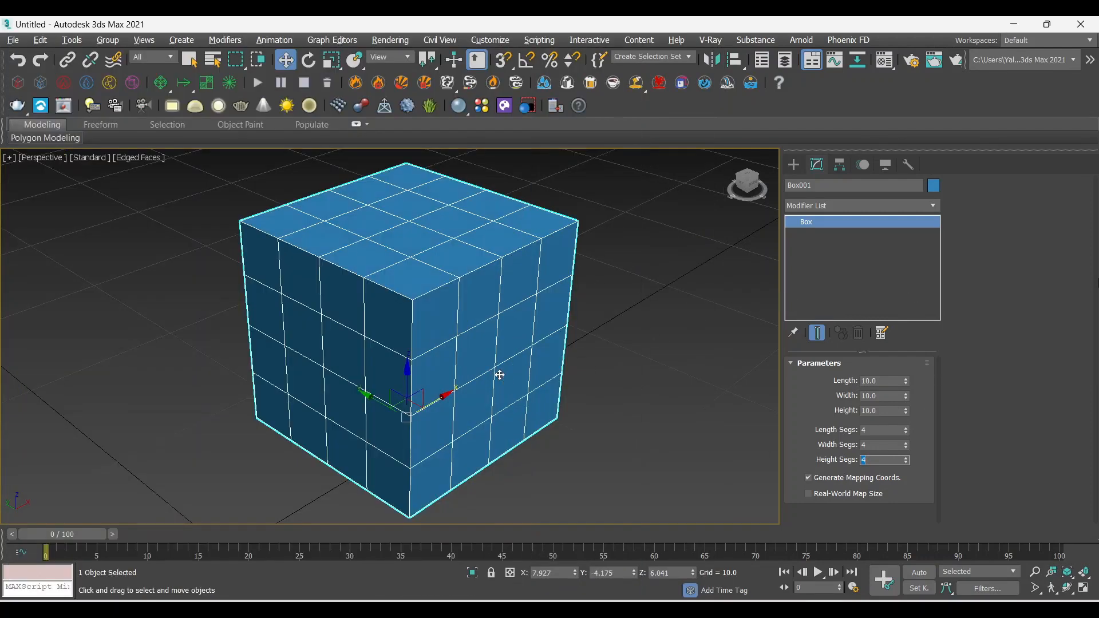
{"action": "middle_click_drag", "start_coordinate": [547, 341], "coordinate": [446, 371]}
{"action": "scroll", "coordinate": [542, 309], "scroll_direction": "down", "scroll_amount": 5}
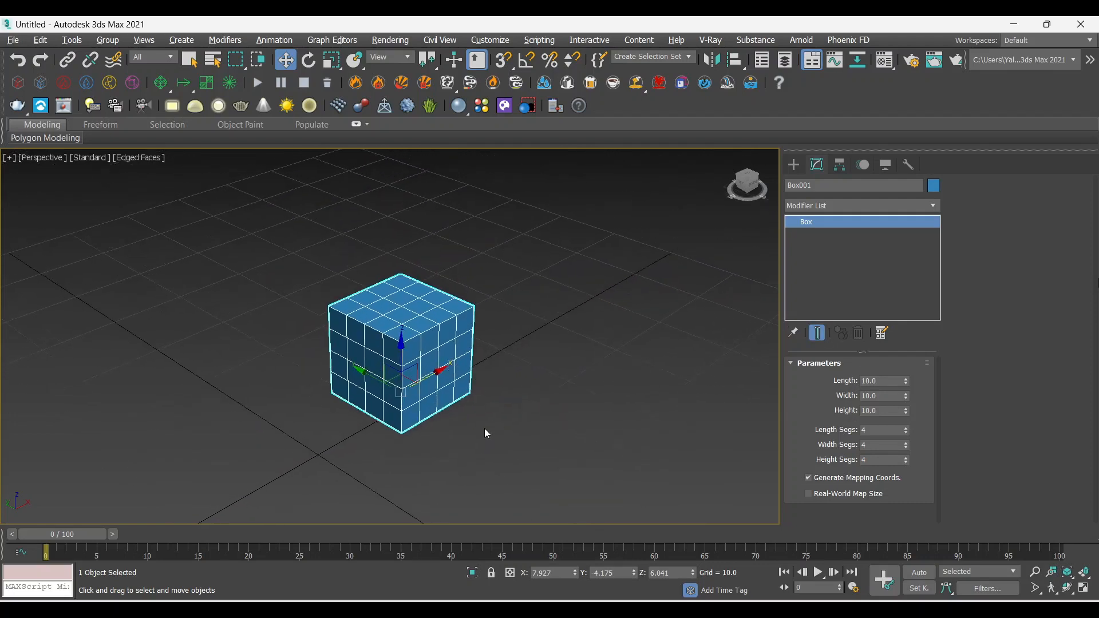
- Reset the box's length, width and height segments to 1 each
{"action": "right_click", "coordinate": [905, 431]}
{"action": "right_click", "coordinate": [906, 447]}
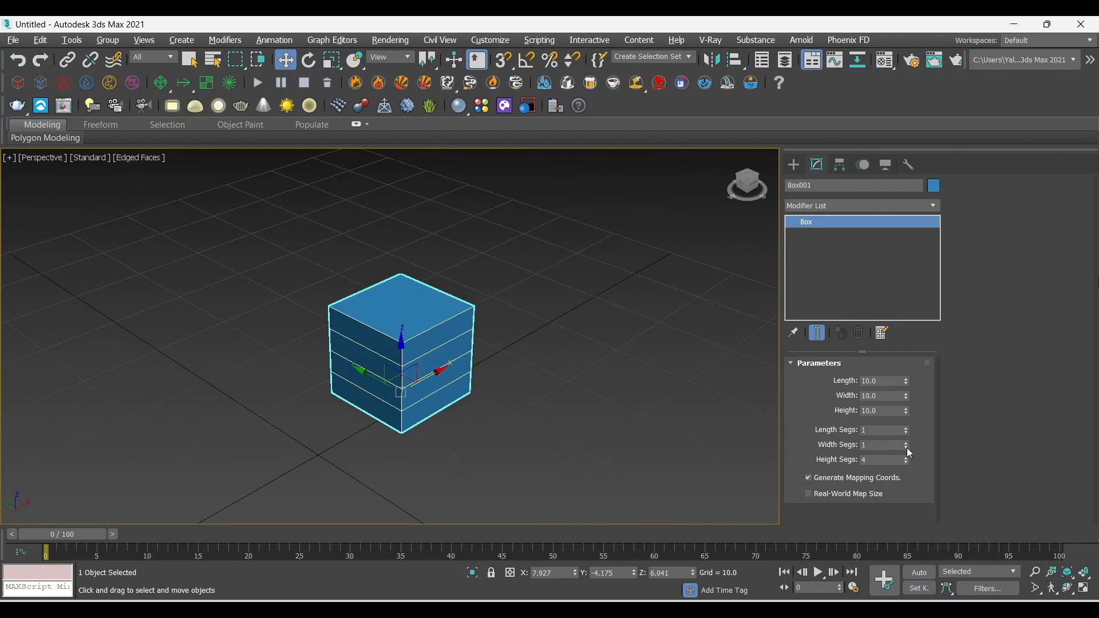
{"action": "right_click", "coordinate": [905, 461]}
- Convert the box to an Editable Poly
{"action": "scroll", "coordinate": [518, 458], "scroll_direction": "up", "scroll_amount": 1}
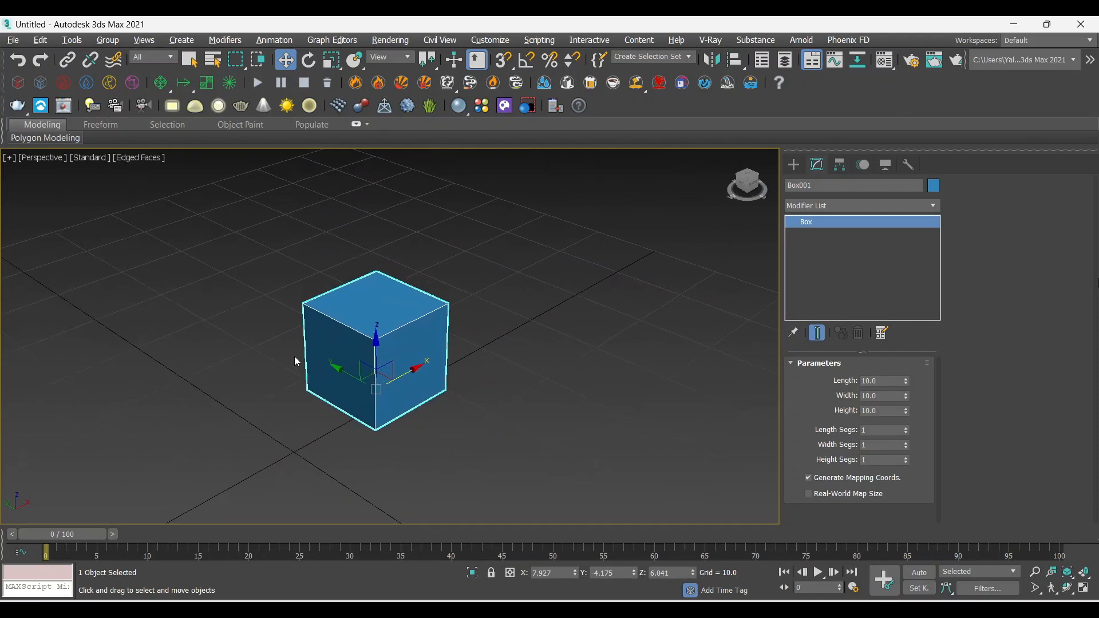
{"action": "scroll", "coordinate": [294, 356], "scroll_direction": "up", "scroll_amount": 2}
{"action": "right_click", "coordinate": [472, 316]}
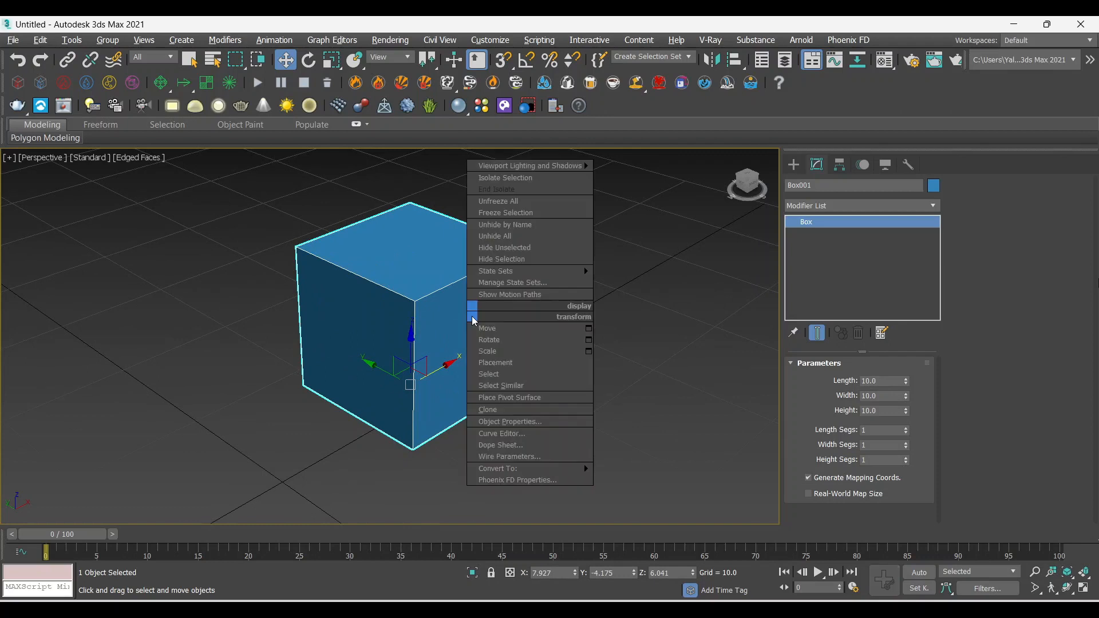
{"action": "mouse_move", "coordinate": [498, 470]}
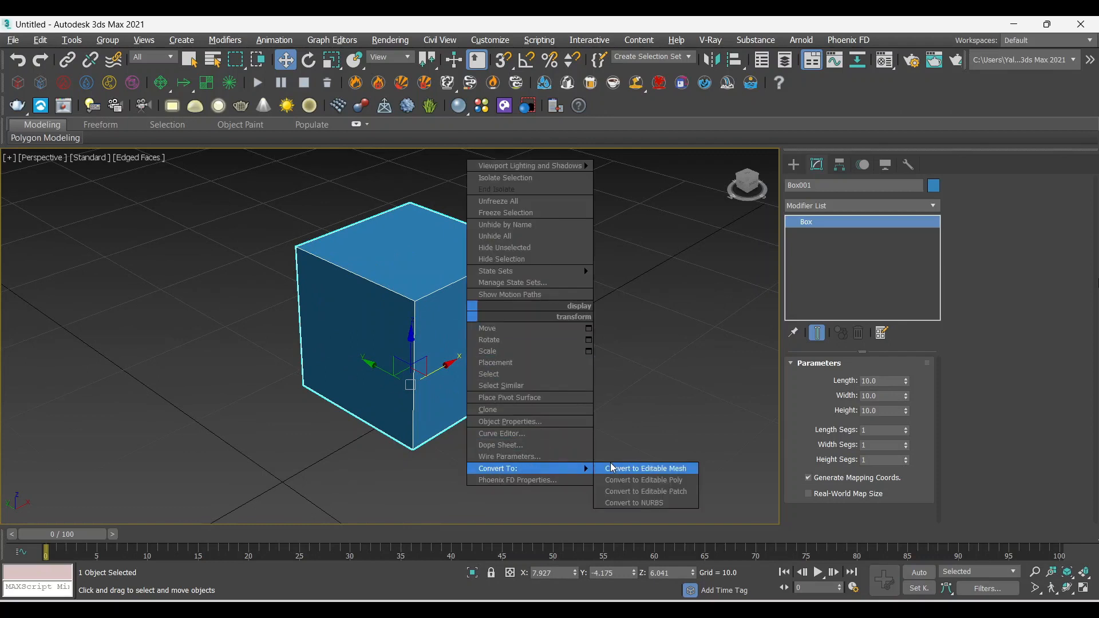
{"action": "left_click", "coordinate": [654, 482]}
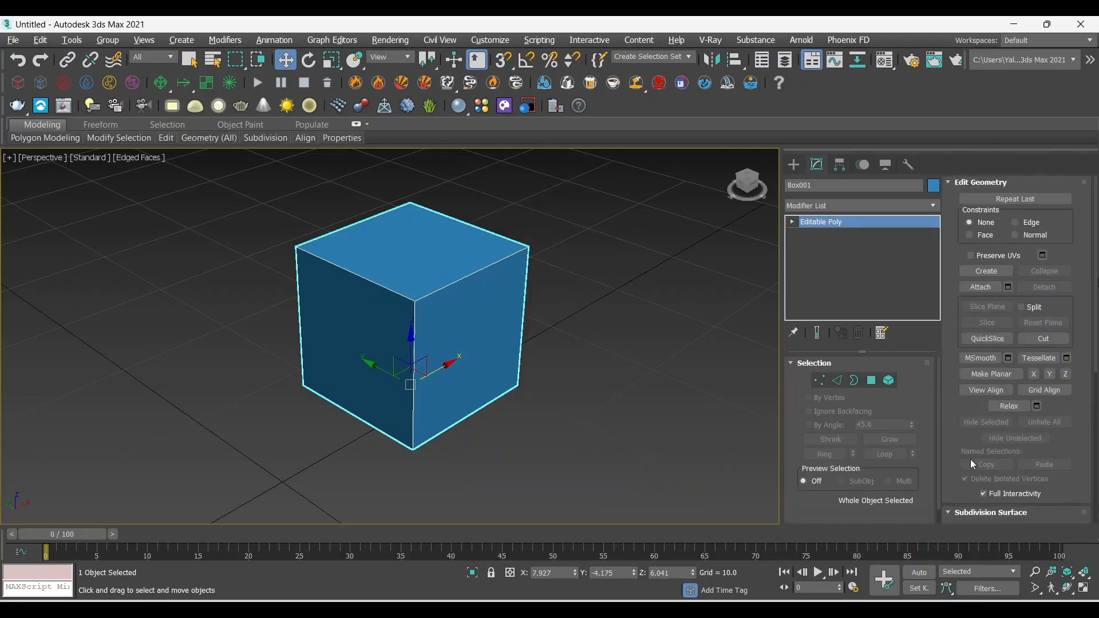
- Enter Vertex level on the Editable Poly and select several of the top face's corner vertices one at a time
{"action": "left_click", "coordinate": [819, 380]}
{"action": "scroll", "coordinate": [413, 304], "scroll_direction": "up", "scroll_amount": 5}
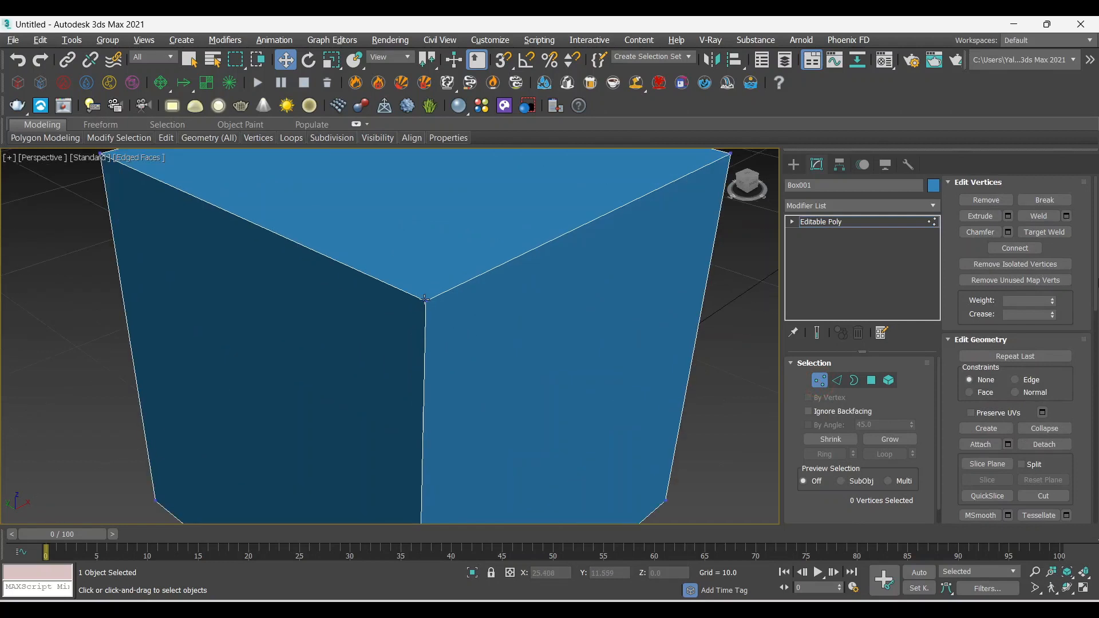
{"action": "left_click", "coordinate": [424, 298]}
{"action": "scroll", "coordinate": [458, 336], "scroll_direction": "down", "scroll_amount": 5}
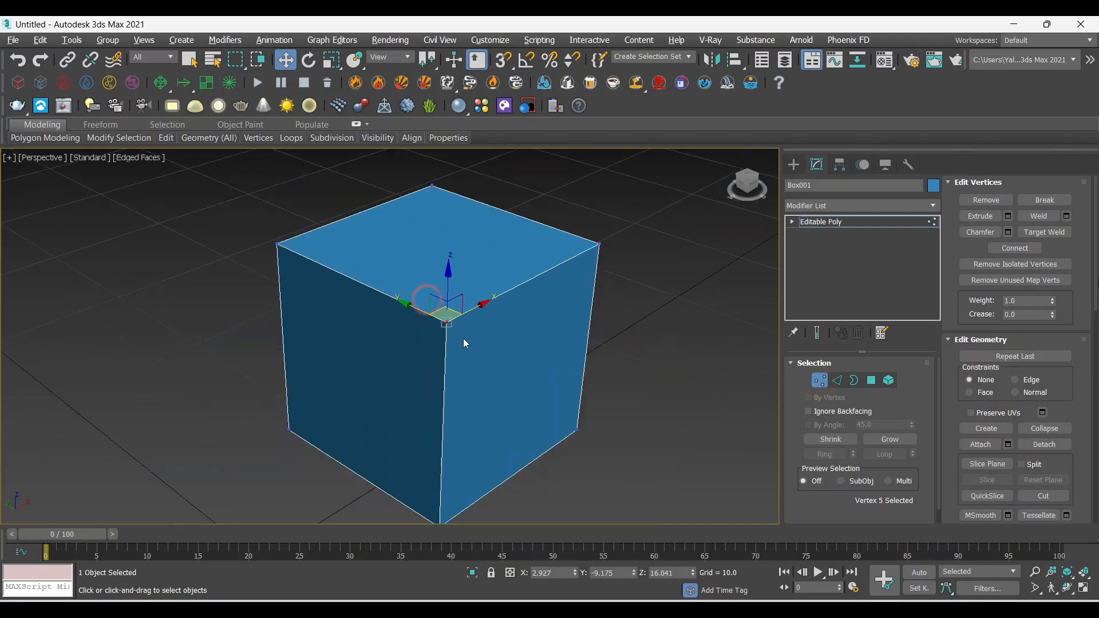
{"action": "left_click", "coordinate": [599, 243]}
{"action": "left_click", "coordinate": [429, 184]}
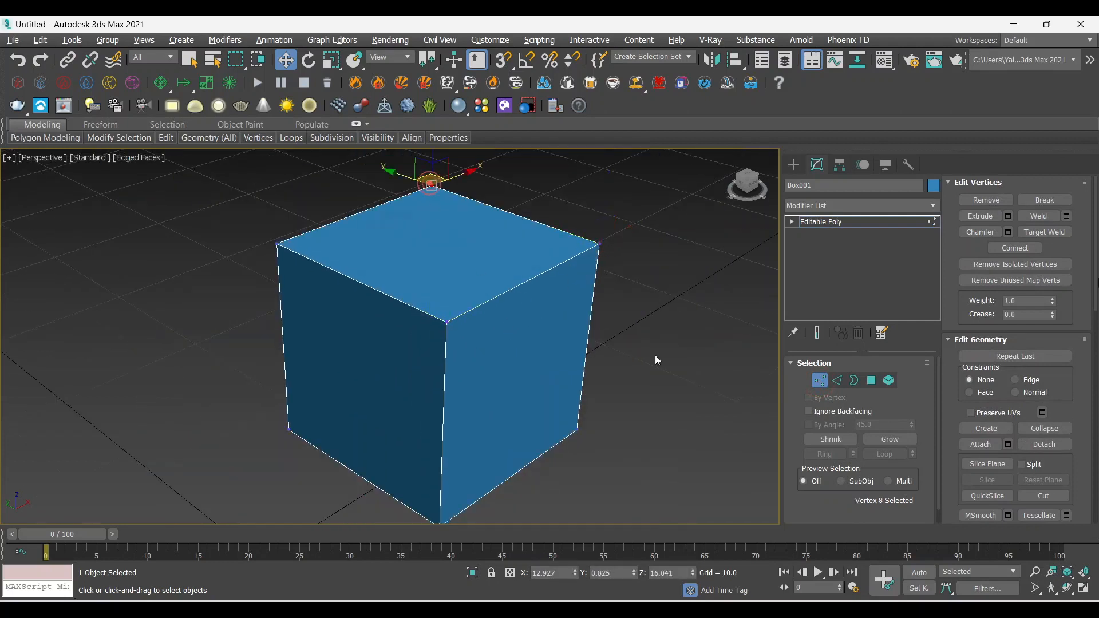
- Shift the nearest top corner vertex to an X position of about 3.327, undoing the further trial moves
{"action": "left_click", "coordinate": [447, 321]}
{"action": "left_click_drag", "start_coordinate": [447, 320], "coordinate": [483, 328]}
{"action": "left_click_drag", "start_coordinate": [455, 276], "coordinate": [444, 296]}
{"action": "key", "text": "ctrl+z"}
{"action": "key", "text": "ctrl+z"}
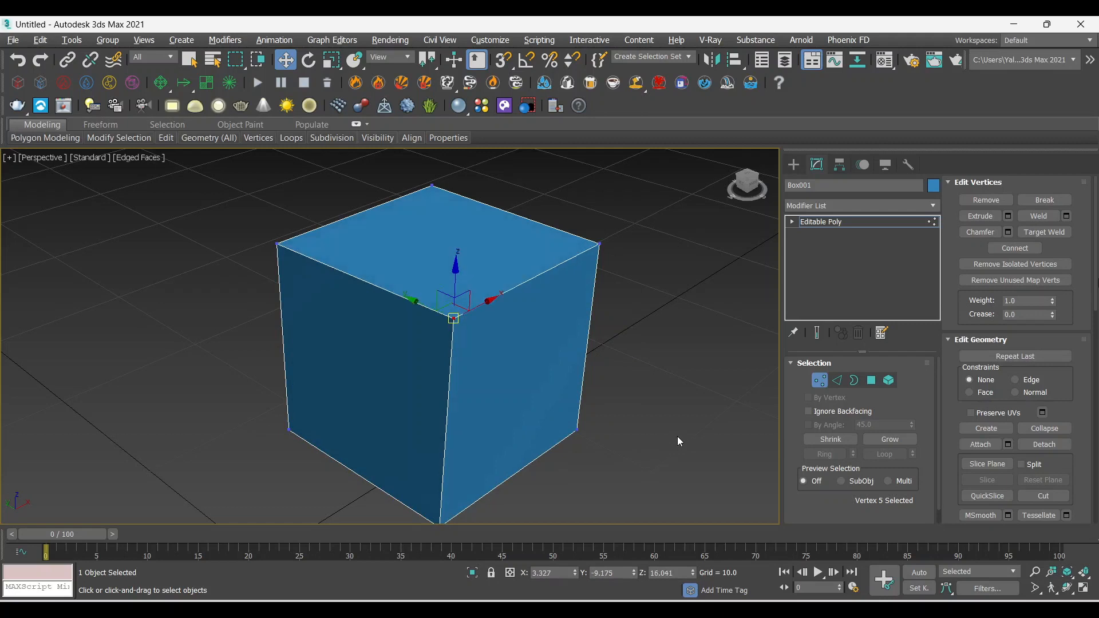
- Switch to Edge level, select different top edges, and try moving the top edge nearest the view before undoing the move
{"action": "left_click", "coordinate": [838, 380]}
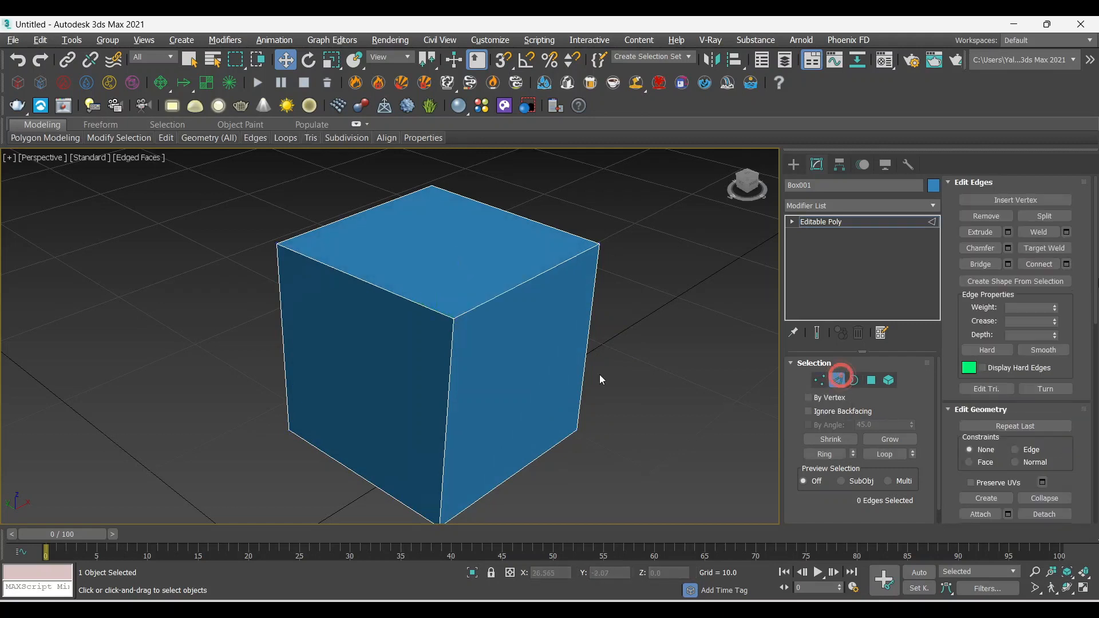
{"action": "left_click", "coordinate": [528, 279]}
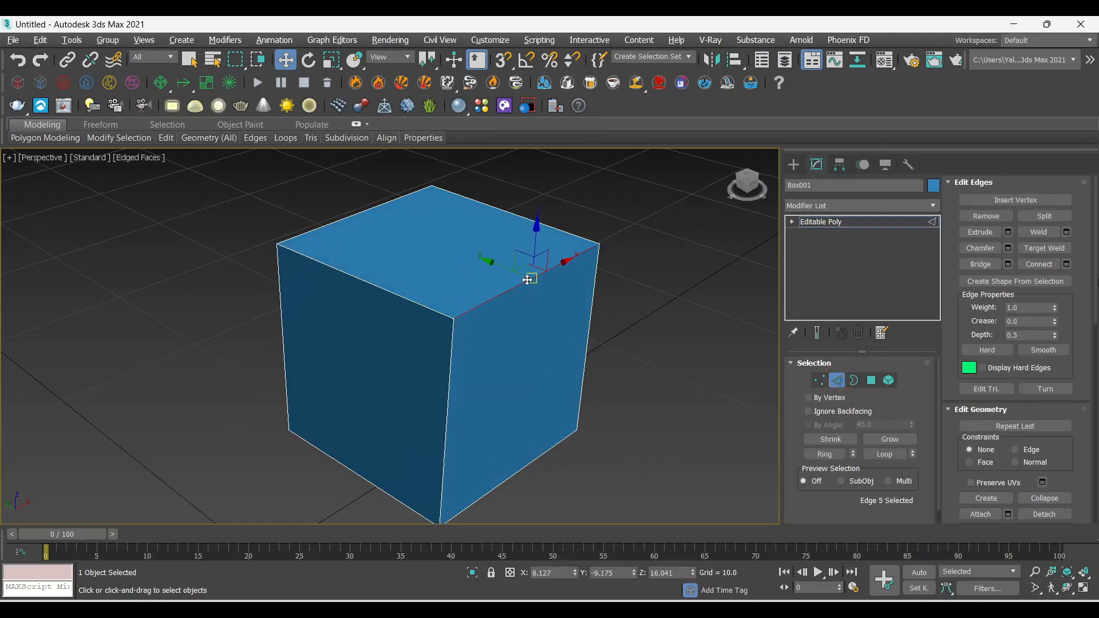
{"action": "left_click", "coordinate": [428, 306]}
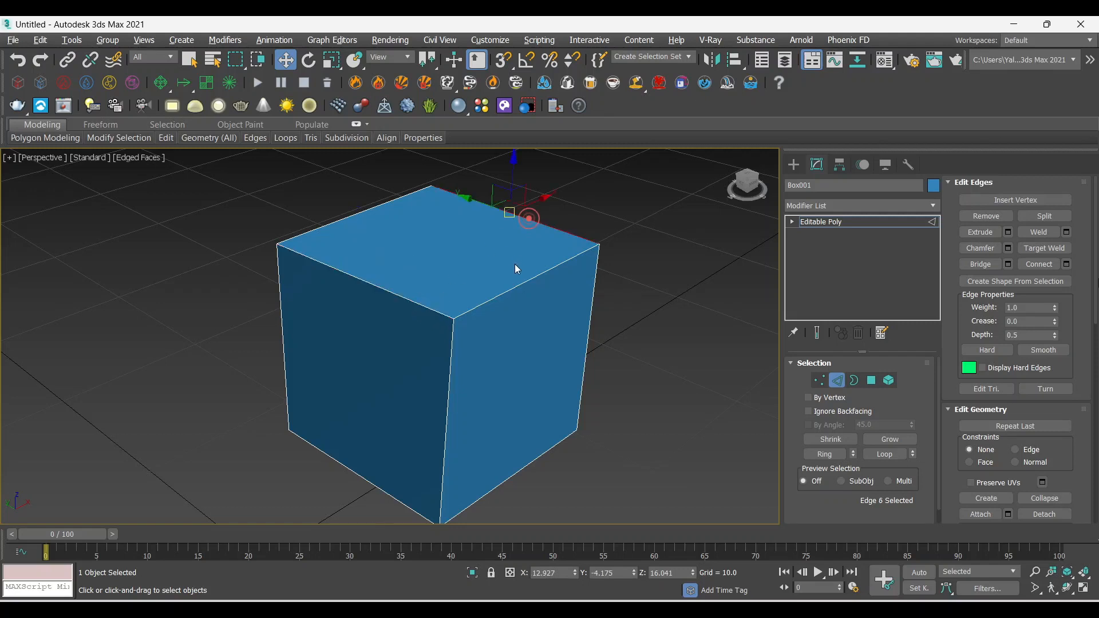
{"action": "left_click", "coordinate": [529, 279]}
{"action": "left_click_drag", "start_coordinate": [538, 283], "coordinate": [606, 327]}
{"action": "key", "text": "ctrl+z"}
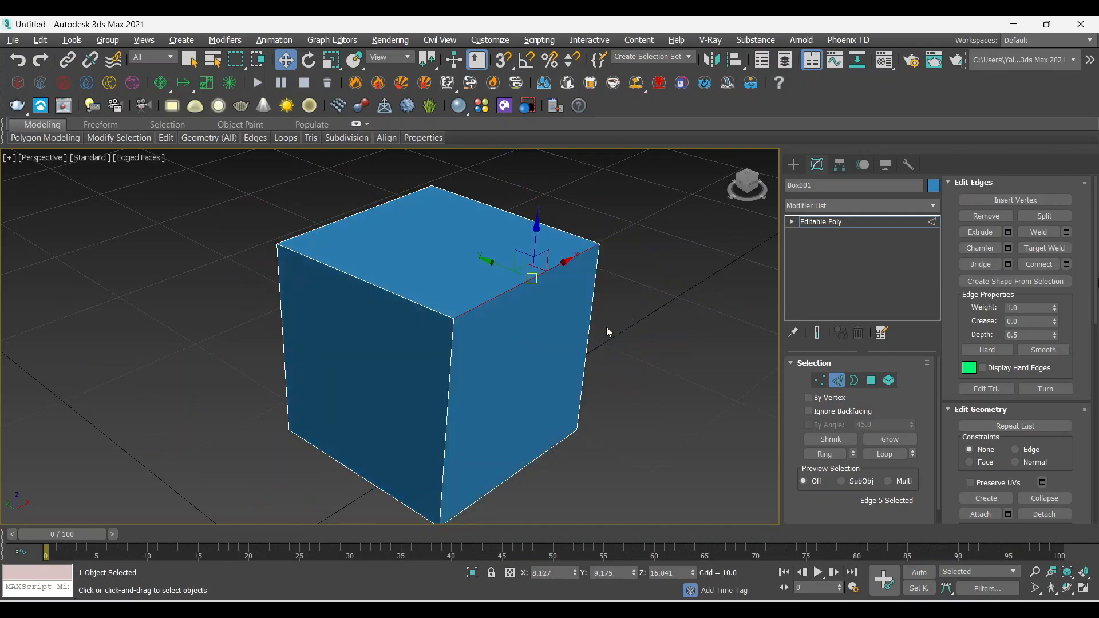
- Switch to Border level and try to select a border on the closed cube
{"action": "left_click", "coordinate": [854, 382]}
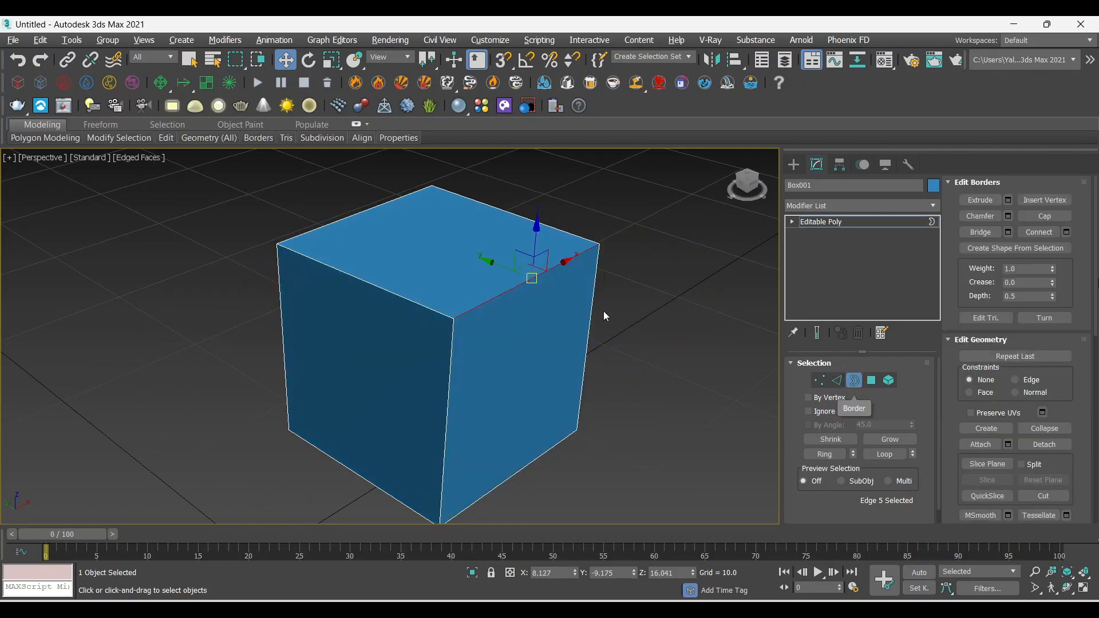
{"action": "left_click", "coordinate": [616, 197]}
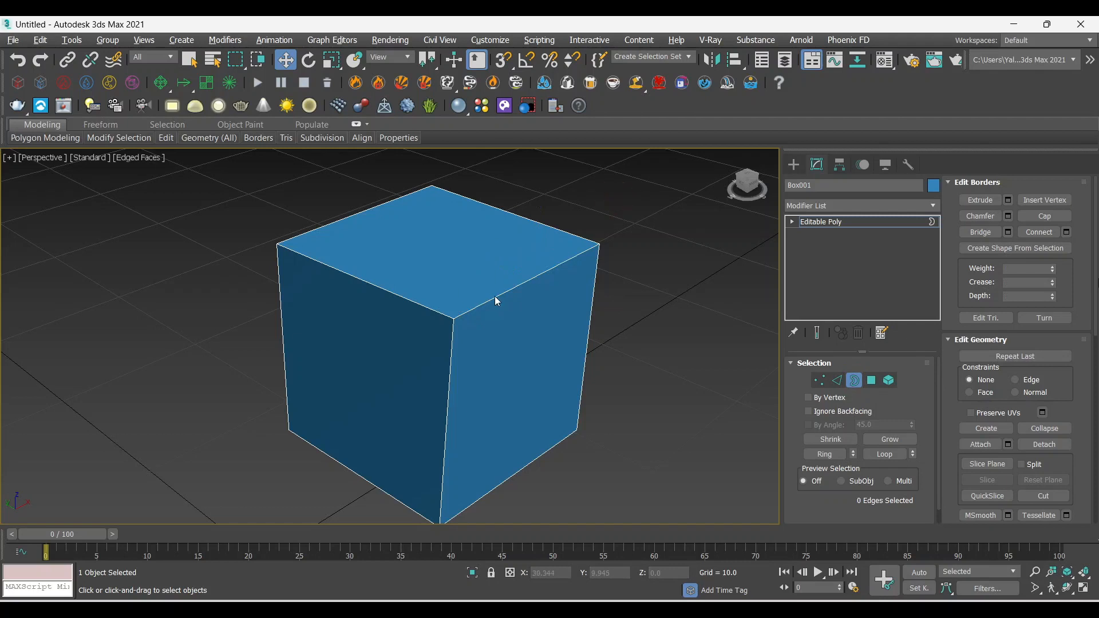
{"action": "left_click_drag", "start_coordinate": [655, 178], "coordinate": [146, 465]}
{"action": "scroll", "coordinate": [595, 331], "scroll_direction": "down", "scroll_amount": 8}
{"action": "scroll", "coordinate": [691, 389], "scroll_direction": "up", "scroll_amount": 3}
{"action": "scroll", "coordinate": [557, 324], "scroll_direction": "up", "scroll_amount": 8}
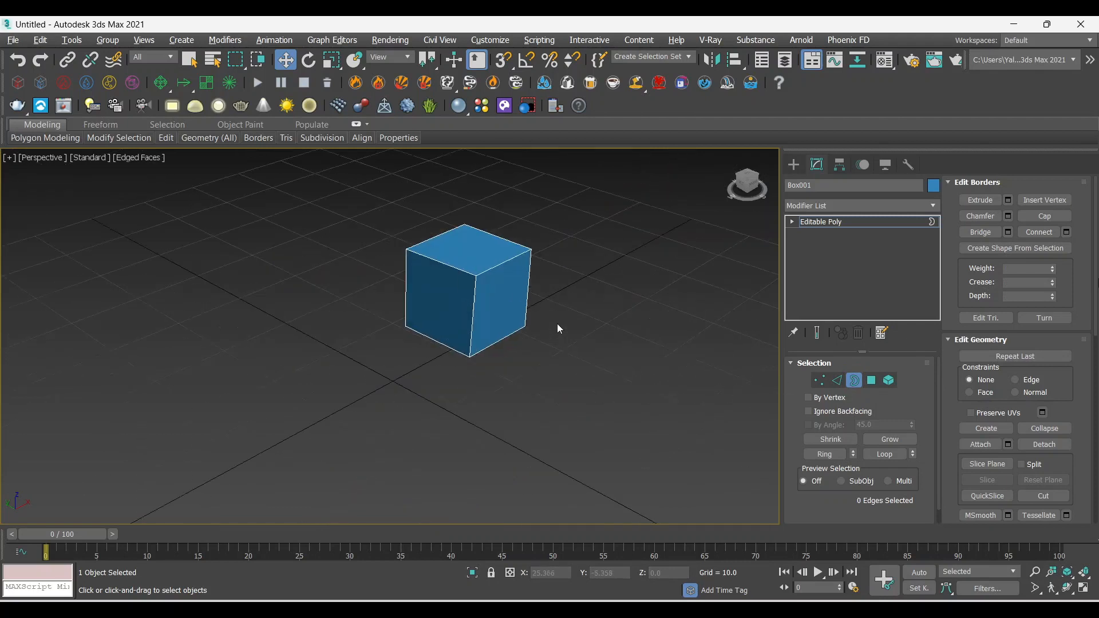
{"action": "left_click", "coordinate": [567, 345]}
{"action": "middle_click_drag", "start_coordinate": [382, 333], "coordinate": [478, 346]}
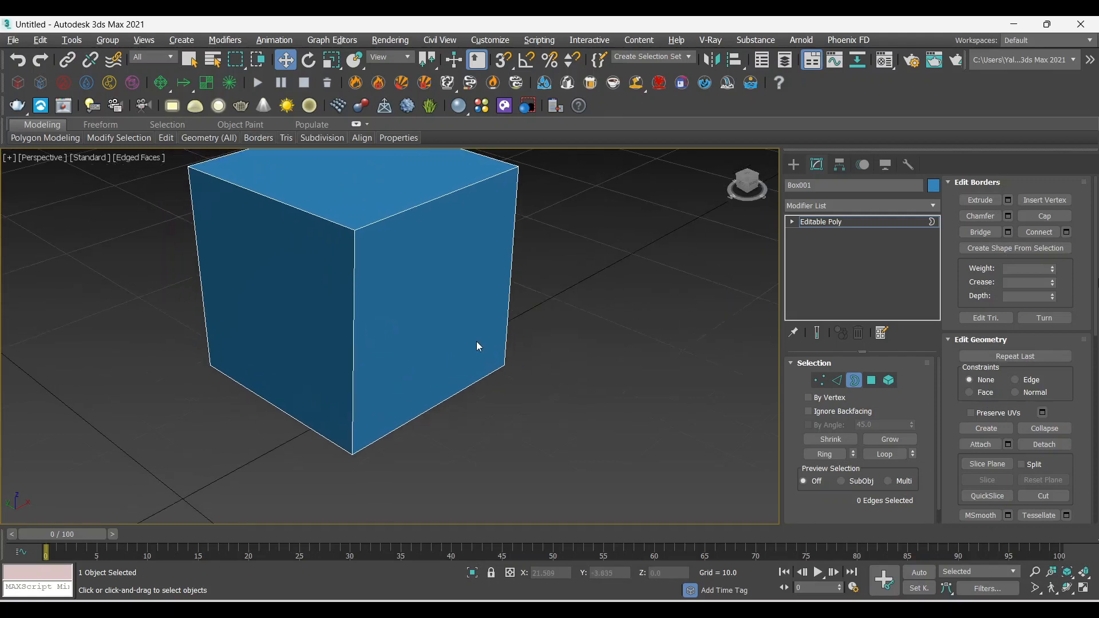
{"action": "middle_click_drag", "start_coordinate": [421, 309], "coordinate": [458, 340]}
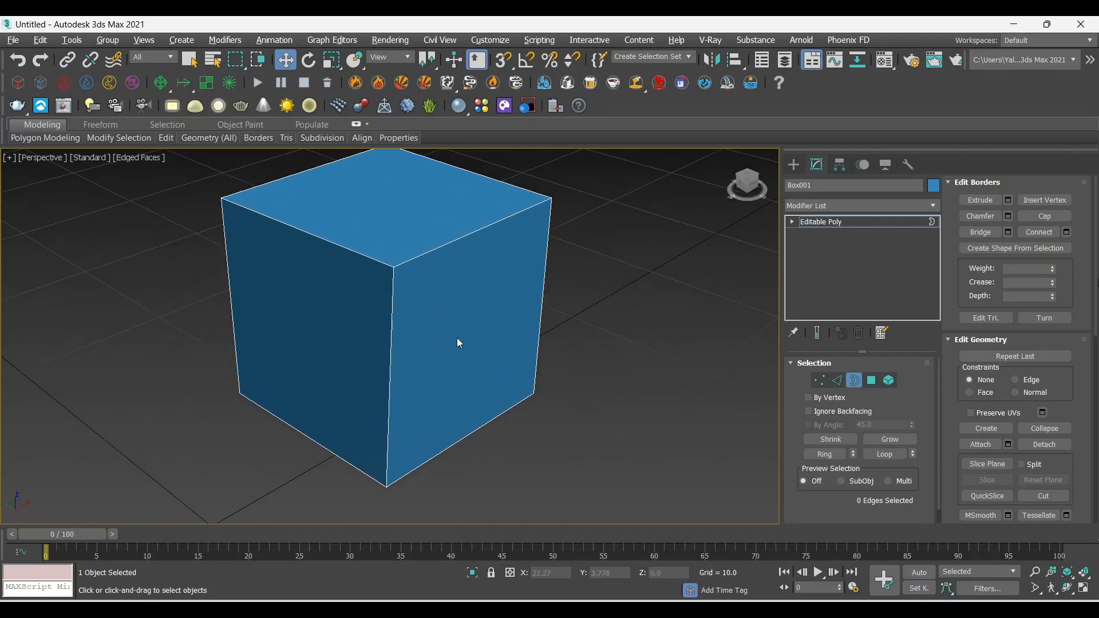
{"action": "left_click", "coordinate": [467, 234]}
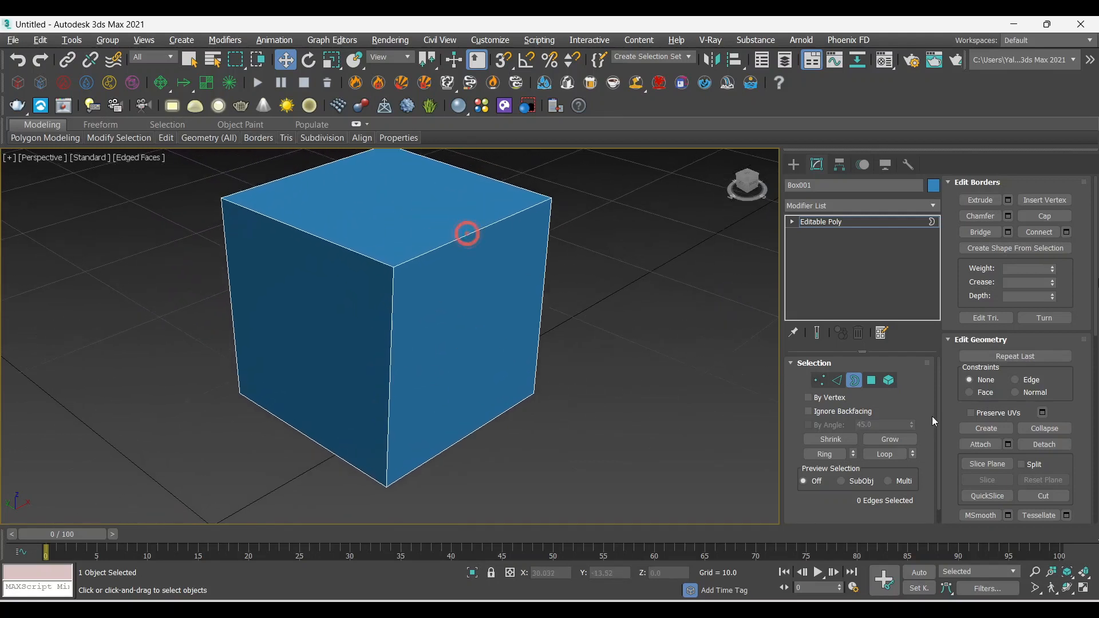
- Switch to Polygon level and select the cube's two visible side faces and its top face individually
{"action": "left_click", "coordinate": [871, 380]}
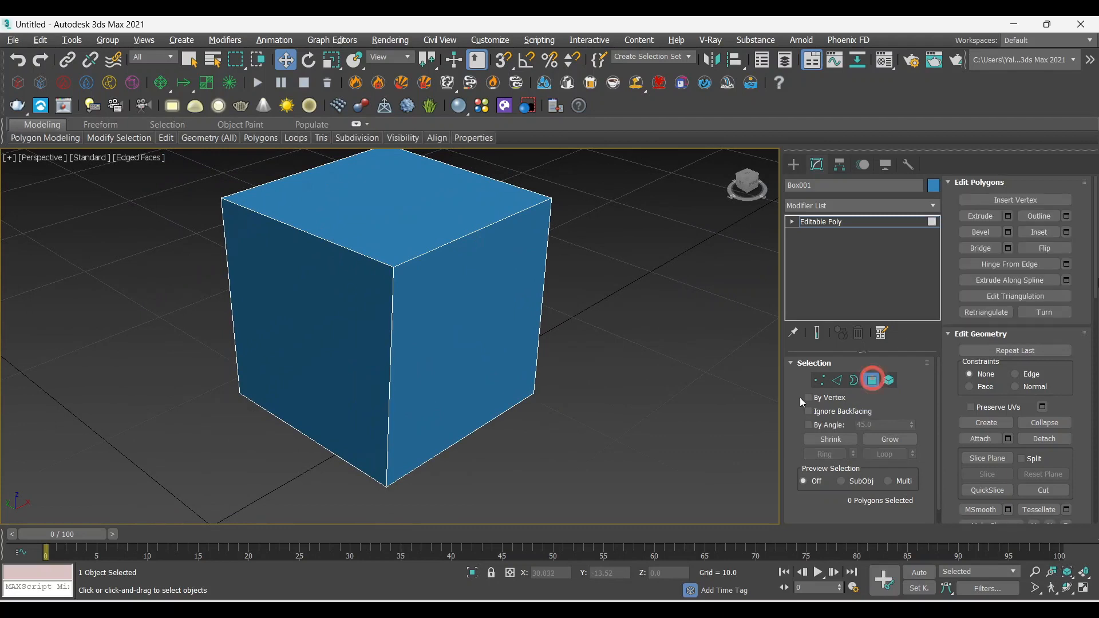
{"action": "left_click", "coordinate": [489, 297]}
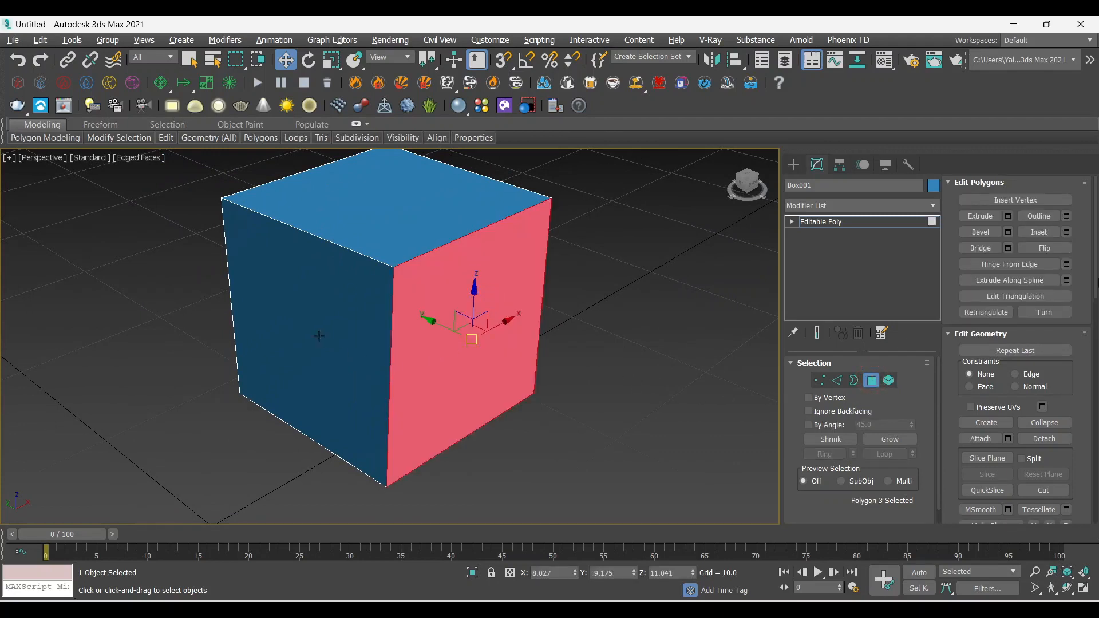
{"action": "left_click", "coordinate": [324, 338]}
{"action": "left_click", "coordinate": [390, 210]}
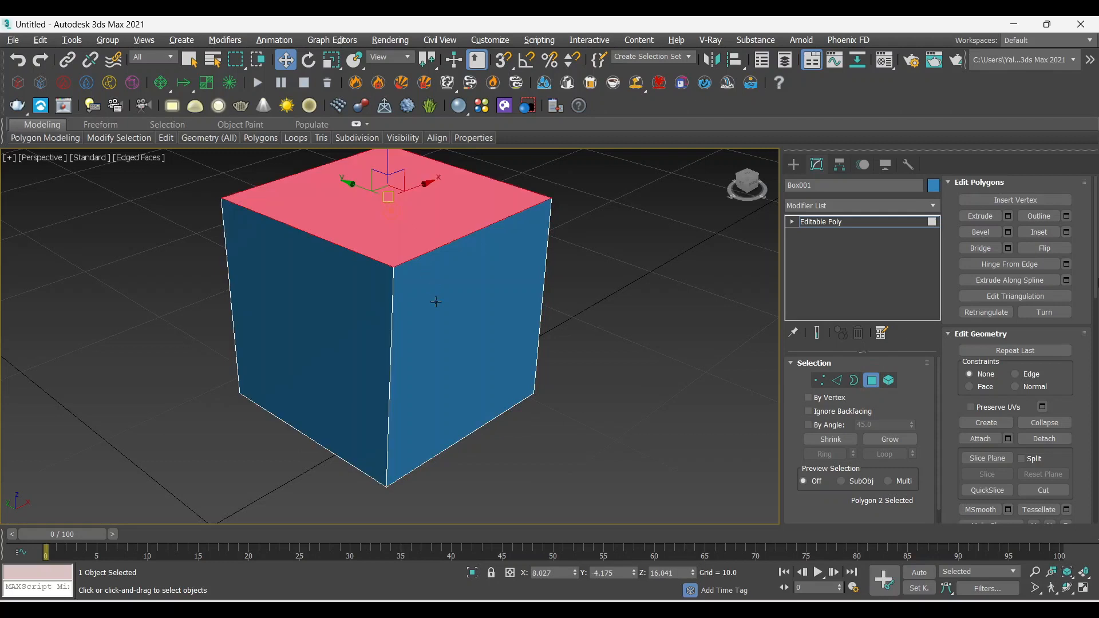
{"action": "left_click", "coordinate": [435, 301]}
- Select all of the cube's polygons with a selection window, clear the selection, and select them all again
{"action": "scroll", "coordinate": [355, 368], "scroll_direction": "down", "scroll_amount": 5}
{"action": "left_click_drag", "start_coordinate": [642, 229], "coordinate": [297, 440]}
{"action": "left_click_drag", "start_coordinate": [601, 237], "coordinate": [314, 455]}
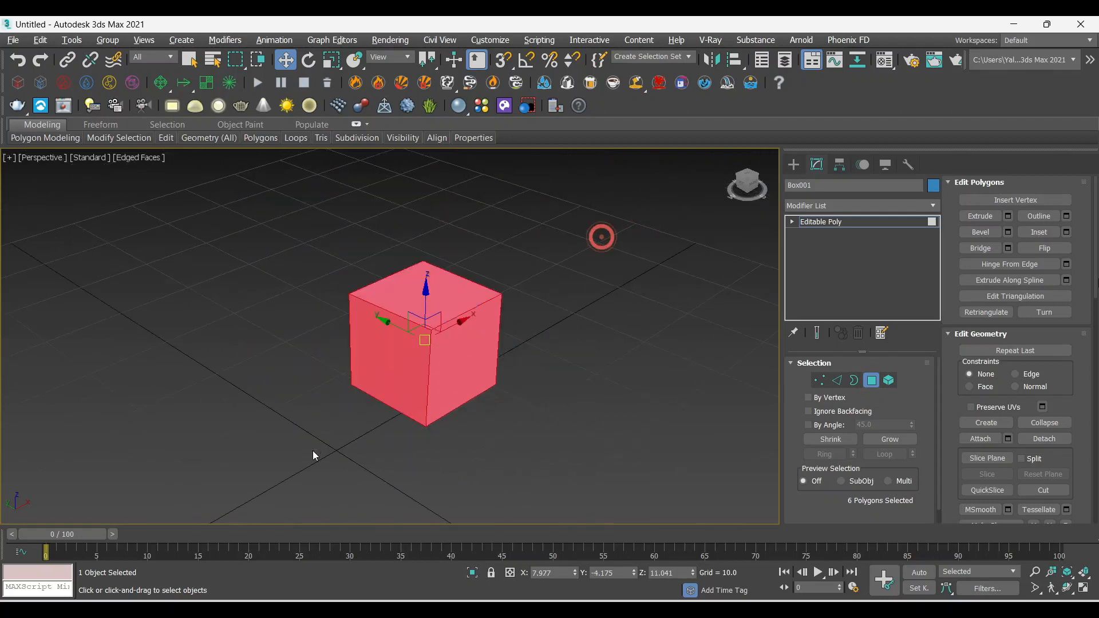
{"action": "left_click", "coordinate": [661, 221]}
{"action": "key", "text": "ctrl+a"}
- Select single polygons of the cube again, alternating between its side and top faces
{"action": "scroll", "coordinate": [434, 354], "scroll_direction": "up", "scroll_amount": 2}
{"action": "left_click", "coordinate": [473, 357]}
{"action": "left_click", "coordinate": [398, 359]}
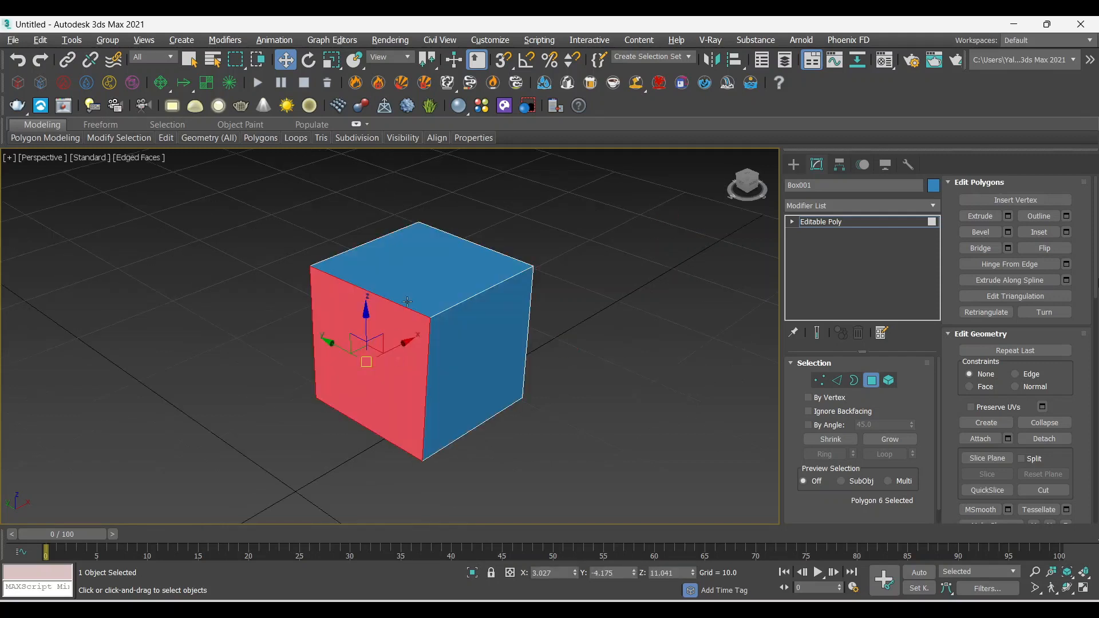
{"action": "left_click", "coordinate": [410, 295]}
{"action": "left_click", "coordinate": [416, 378]}
- Switch to Element level and select the whole cube as one element
{"action": "left_click", "coordinate": [890, 380]}
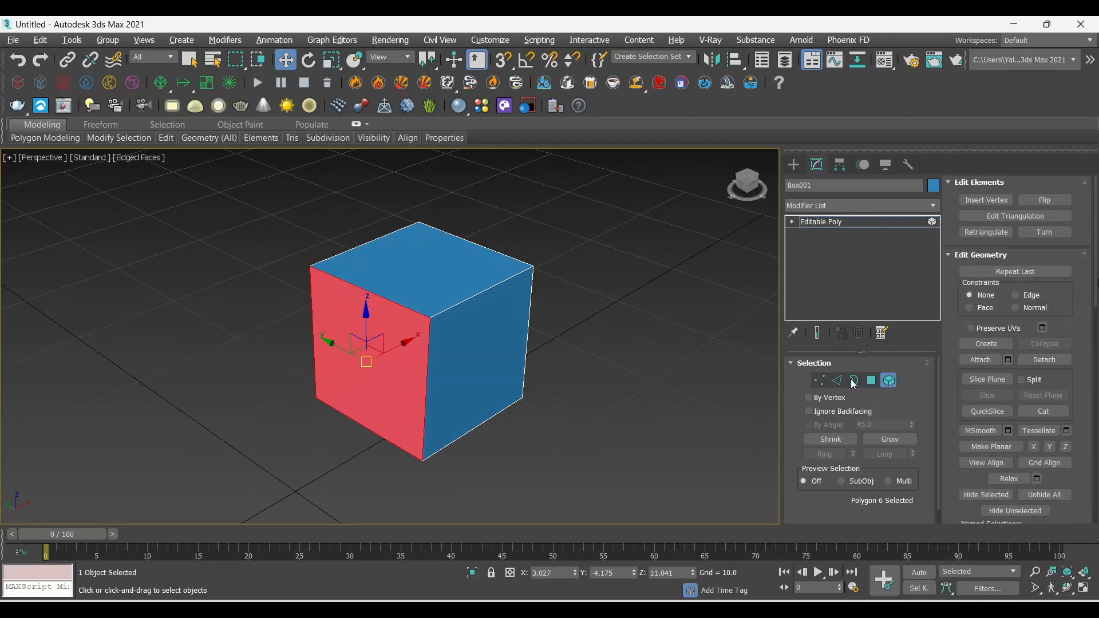
{"action": "left_click", "coordinate": [478, 351]}
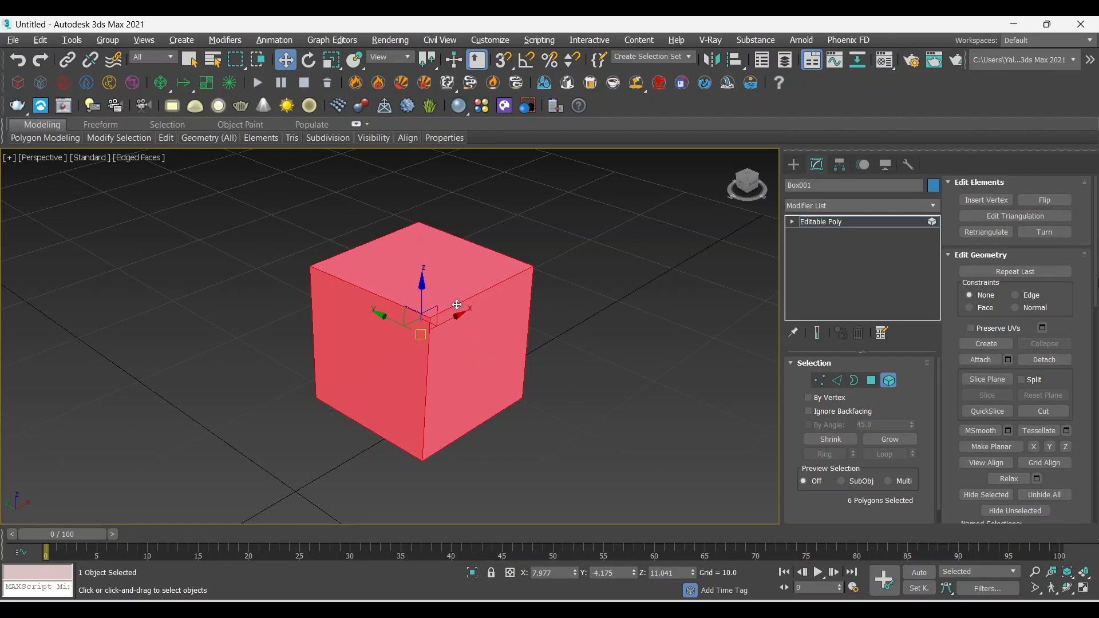
{"action": "scroll", "coordinate": [457, 305], "scroll_direction": "up", "scroll_amount": 2}
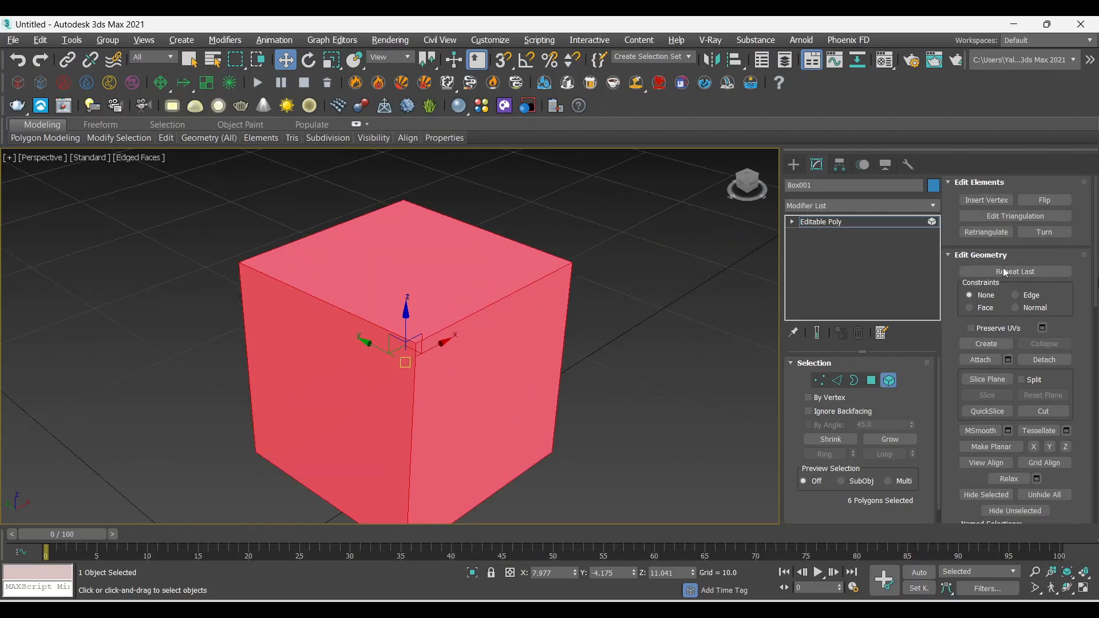
{"action": "scroll", "coordinate": [982, 484], "scroll_direction": "down", "scroll_amount": 3}
{"action": "scroll", "coordinate": [982, 484], "scroll_direction": "up", "scroll_amount": 3}
{"action": "scroll", "coordinate": [263, 302], "scroll_direction": "up", "scroll_amount": 1}
{"action": "scroll", "coordinate": [458, 334], "scroll_direction": "down", "scroll_amount": 1}
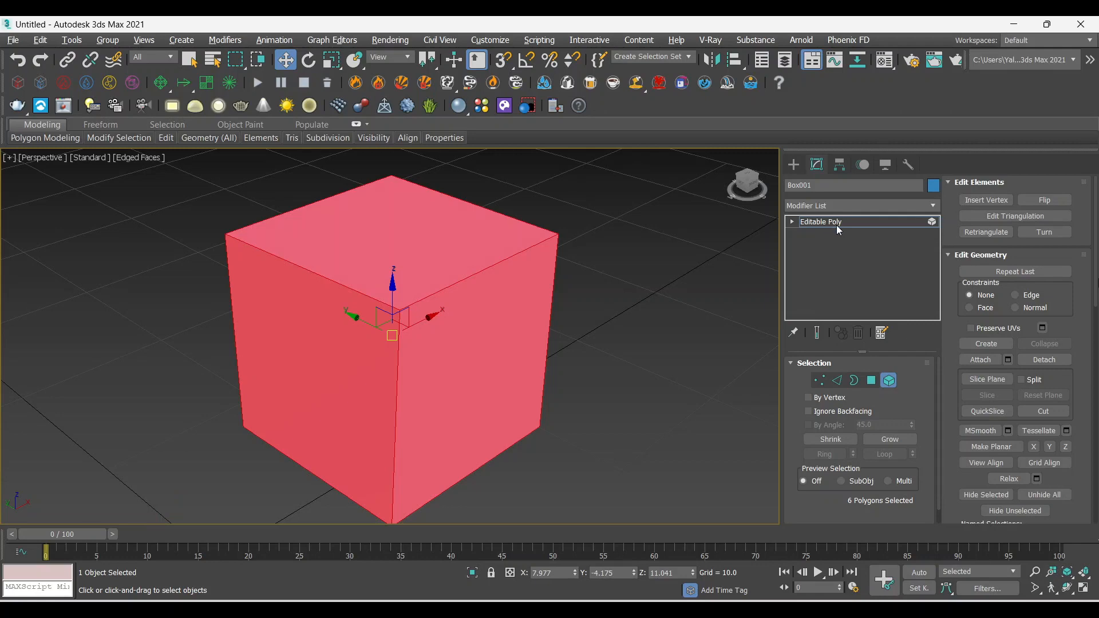
- Return the Editable Poly to object level and open the standard primitives for creating objects
{"action": "left_click", "coordinate": [804, 223]}
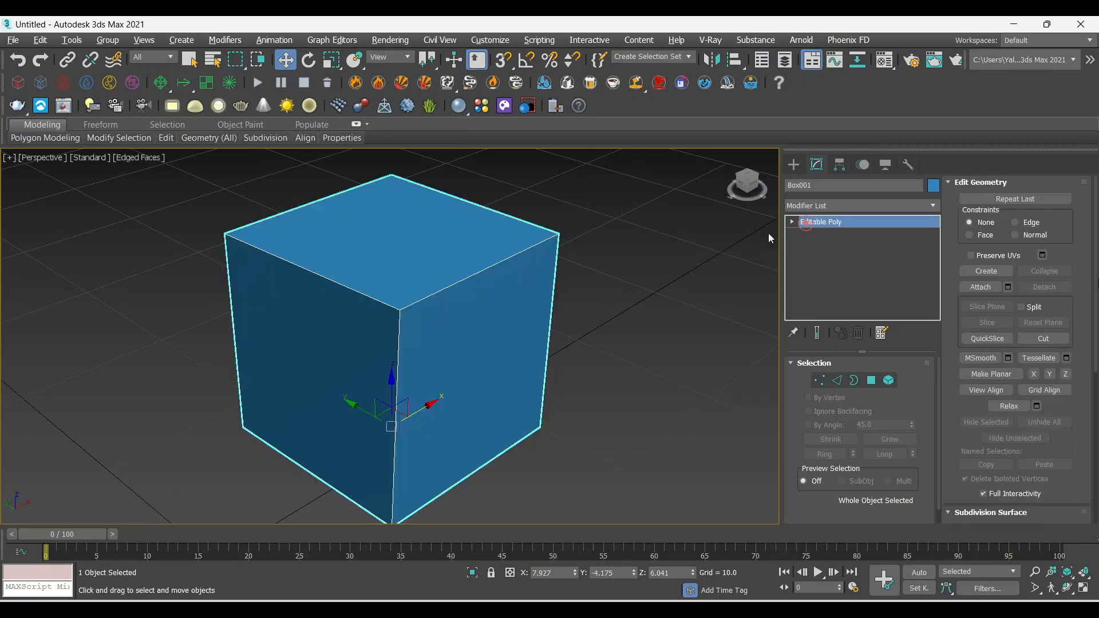
{"action": "scroll", "coordinate": [513, 285], "scroll_direction": "down", "scroll_amount": 8}
{"action": "middle_click_drag", "start_coordinate": [515, 332], "coordinate": [429, 358]}
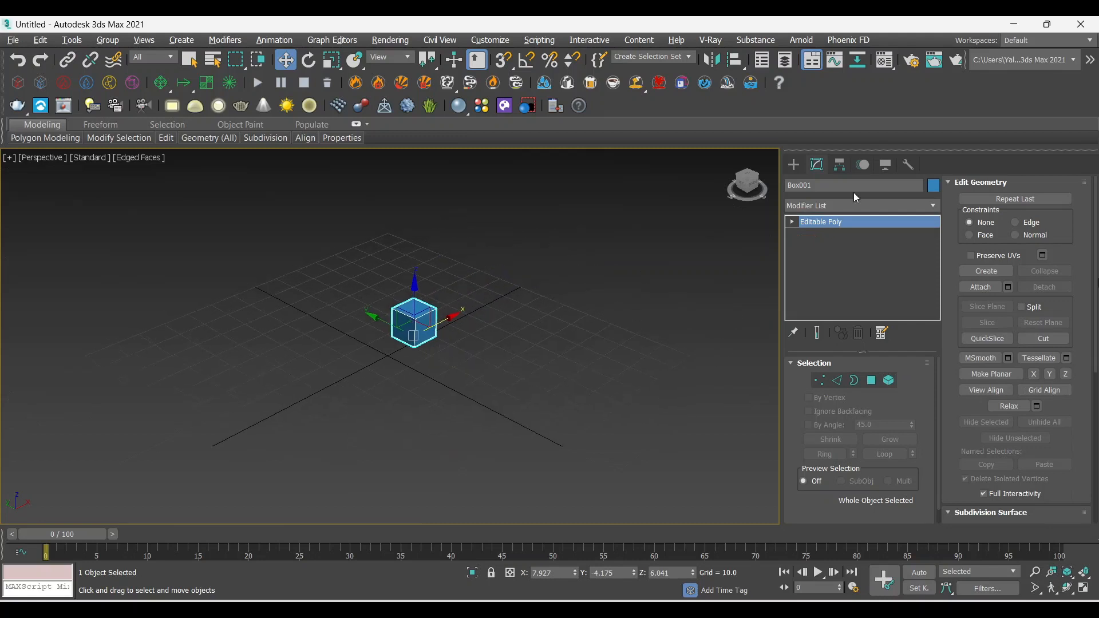
{"action": "left_click", "coordinate": [793, 165]}
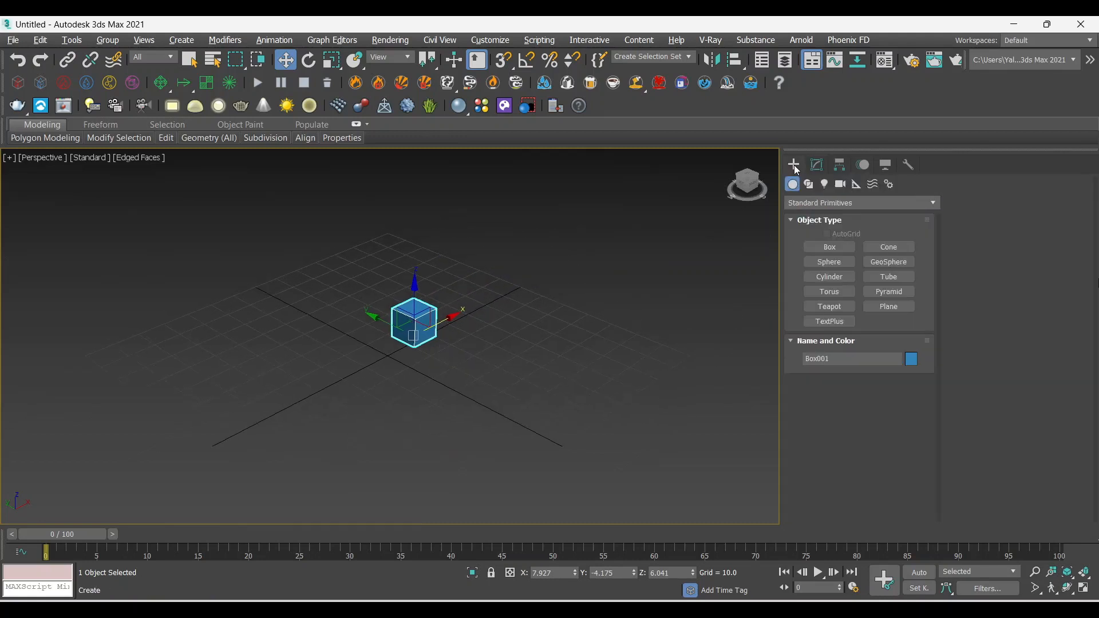
- Create a pointed cone beside the cube, with a base radius of about 4, a top radius of 0 and a height of about 6.7
{"action": "left_click", "coordinate": [882, 251]}
{"action": "left_click_drag", "start_coordinate": [397, 357], "coordinate": [397, 360]}
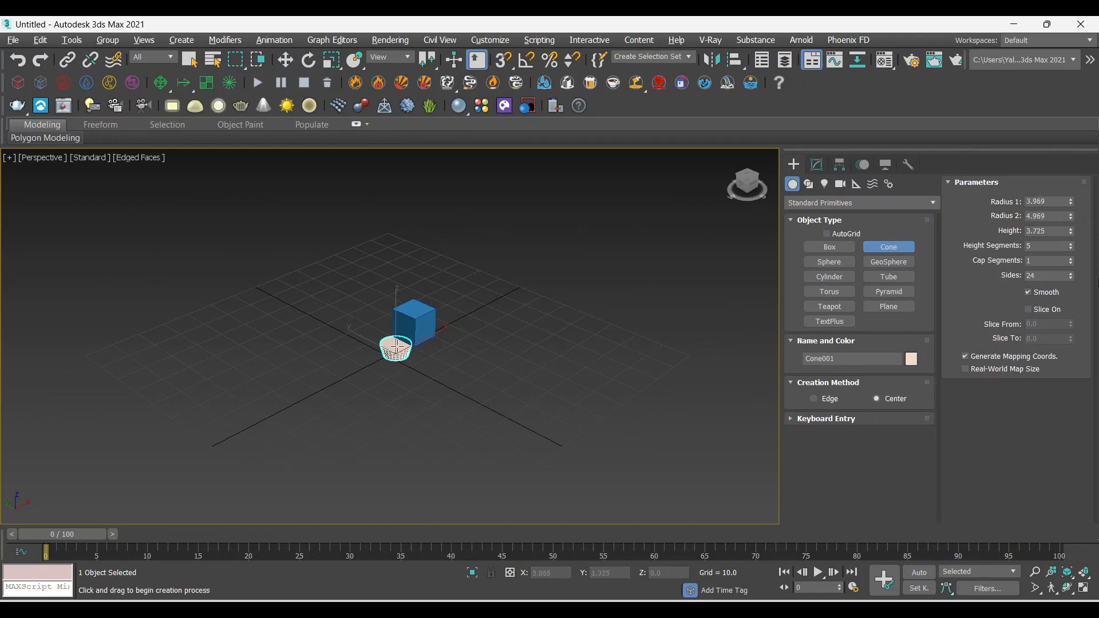
{"action": "left_click", "coordinate": [402, 364]}
{"action": "scroll", "coordinate": [412, 345], "scroll_direction": "up", "scroll_amount": 5}
{"action": "scroll", "coordinate": [413, 344], "scroll_direction": "down", "scroll_amount": 5}
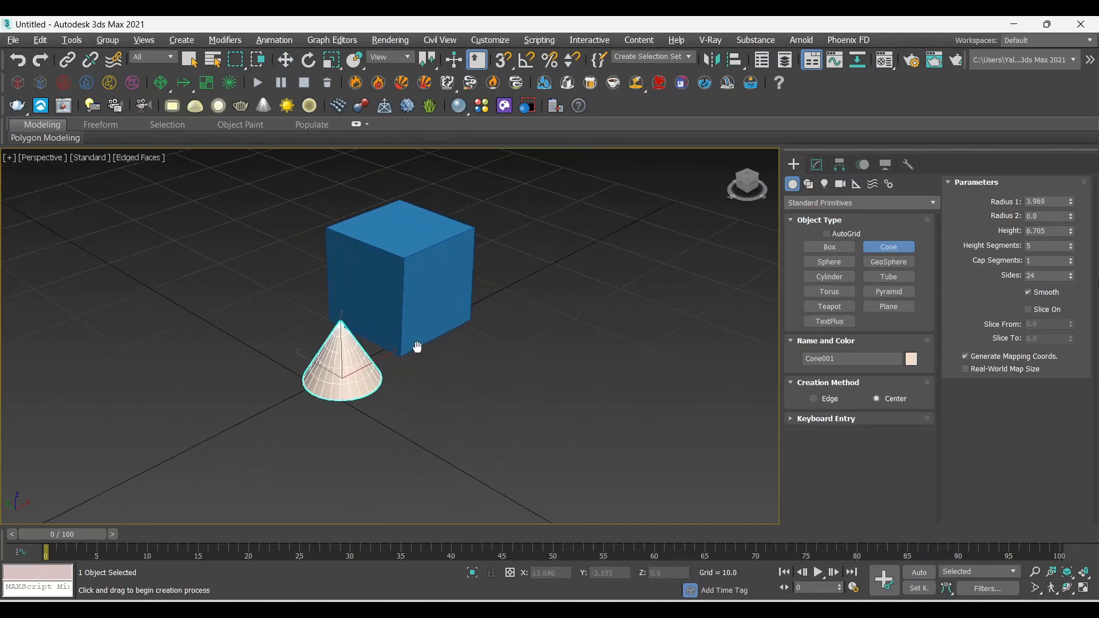
- Create a sphere in front of the cube and a smaller geosphere behind that sphere
{"action": "left_click", "coordinate": [833, 263]}
{"action": "left_click_drag", "start_coordinate": [484, 341], "coordinate": [544, 343]}
{"action": "key", "text": "w"}
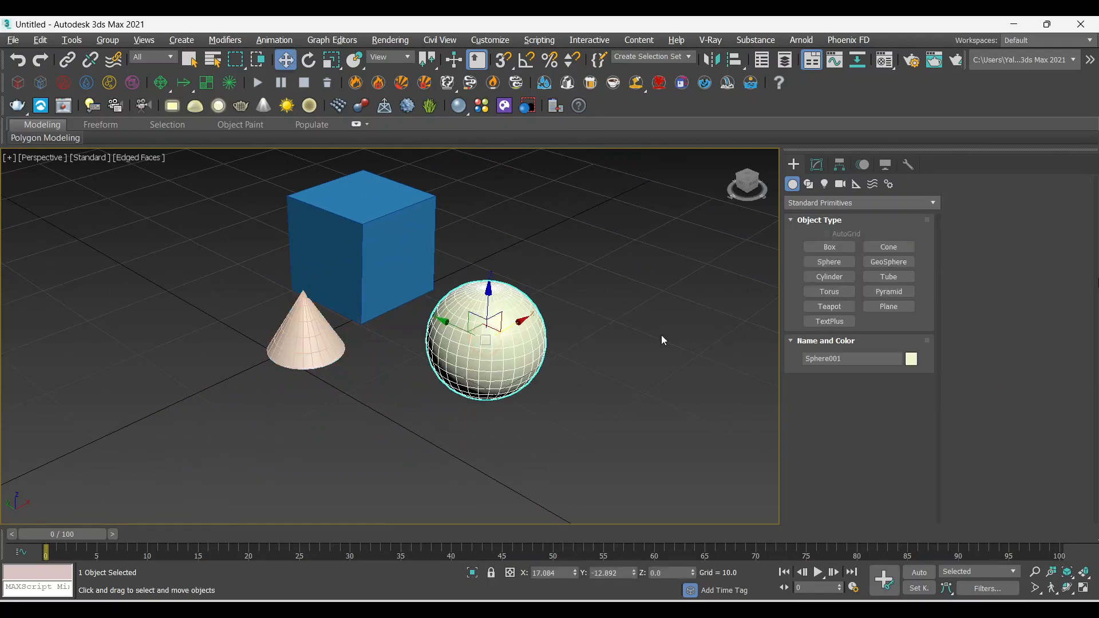
{"action": "left_click", "coordinate": [889, 264]}
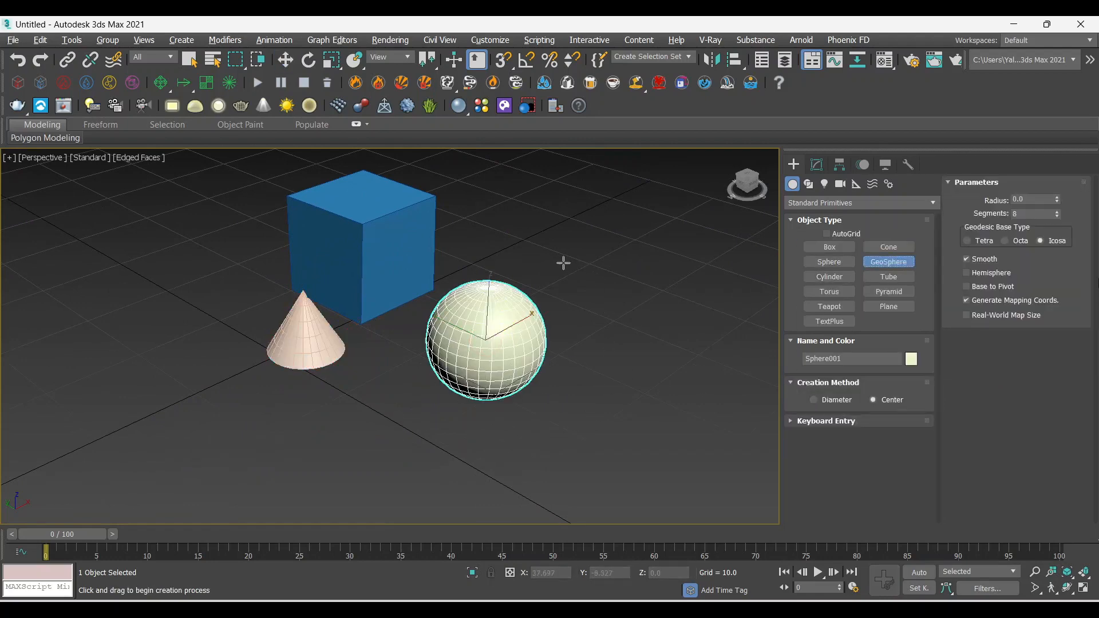
{"action": "mouse_move", "coordinate": [561, 255]}
{"action": "left_mouse_down"}
{"action": "mouse_move", "coordinate": [574, 281]}
{"action": "mouse_move", "coordinate": [568, 273]}
{"action": "left_mouse_up"}
{"action": "key", "text": "w"}
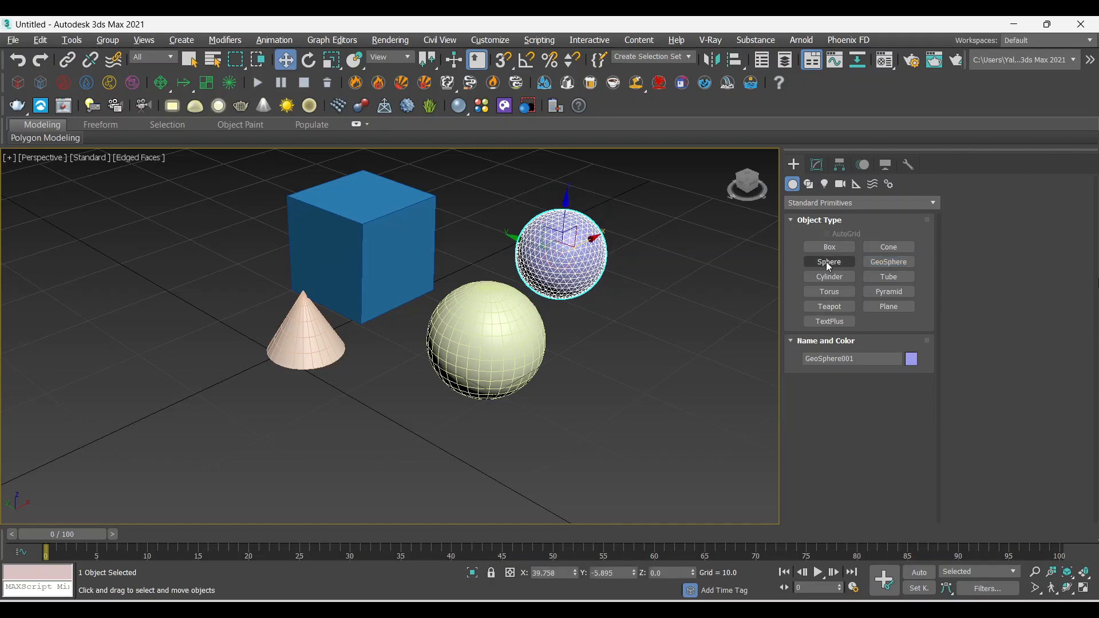
- Create a tall cylinder with a radius of about 3.7 in front of the cube, between the cone and the sphere
{"action": "left_click", "coordinate": [834, 280]}
{"action": "left_click_drag", "start_coordinate": [367, 424], "coordinate": [374, 413]}
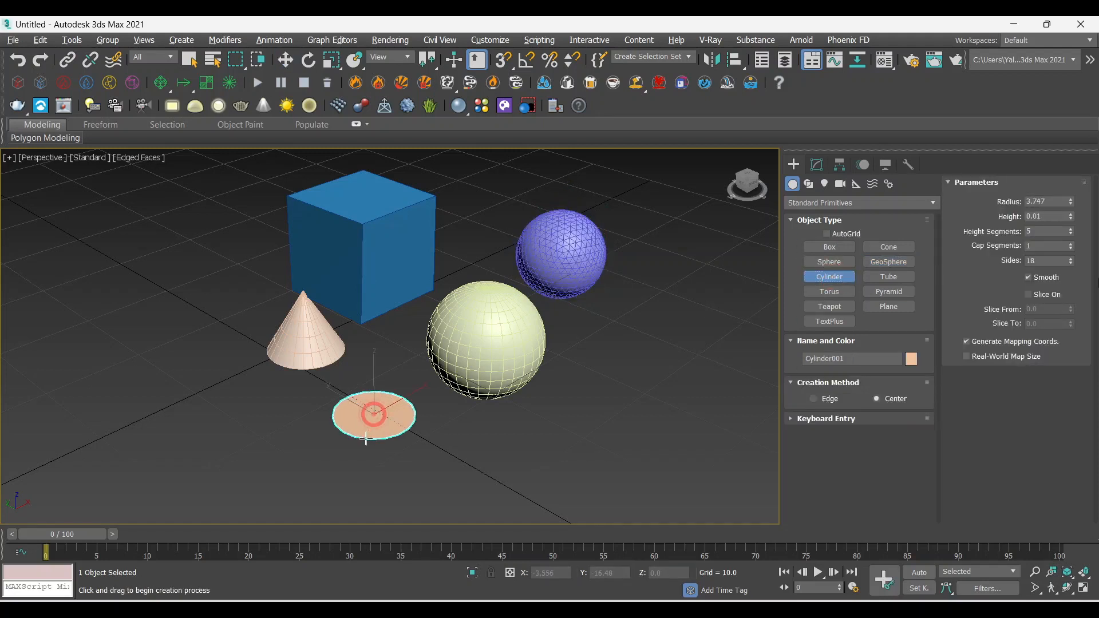
{"action": "left_click", "coordinate": [387, 326]}
{"action": "key", "text": "w"}
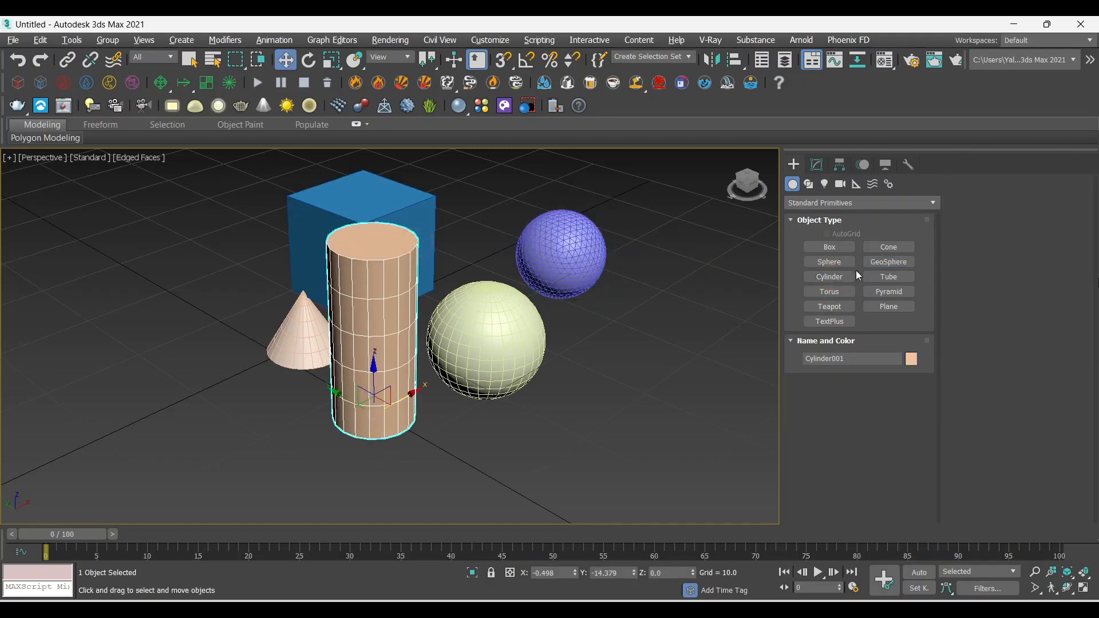
- Create a low, thick-walled tube beside the two spheres, with radii of about 8.9 and 5.2
{"action": "left_click_drag", "start_coordinate": [671, 347], "coordinate": [685, 397]}
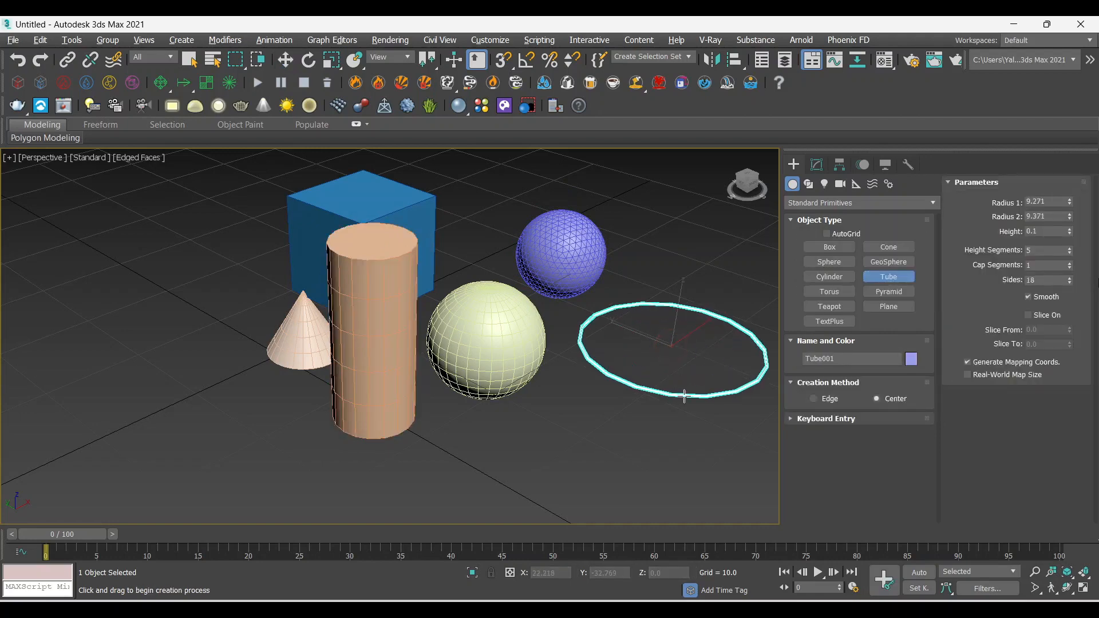
{"action": "left_click", "coordinate": [687, 364]}
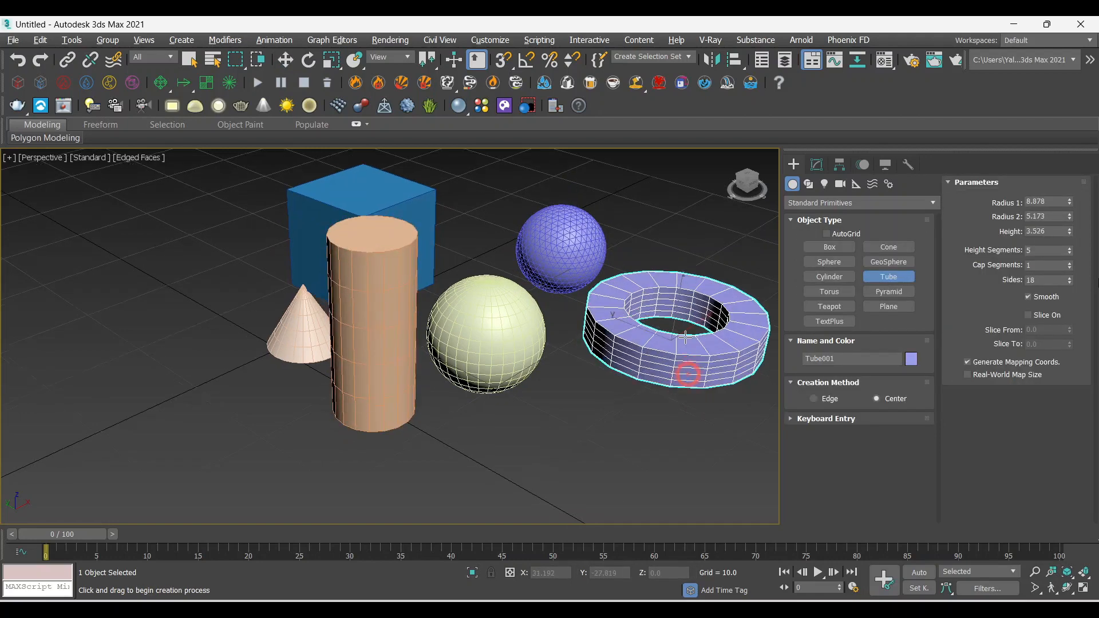
{"action": "left_click", "coordinate": [704, 369]}
{"action": "key", "text": "w"}
{"action": "middle_click_drag", "start_coordinate": [704, 369], "coordinate": [624, 334]}
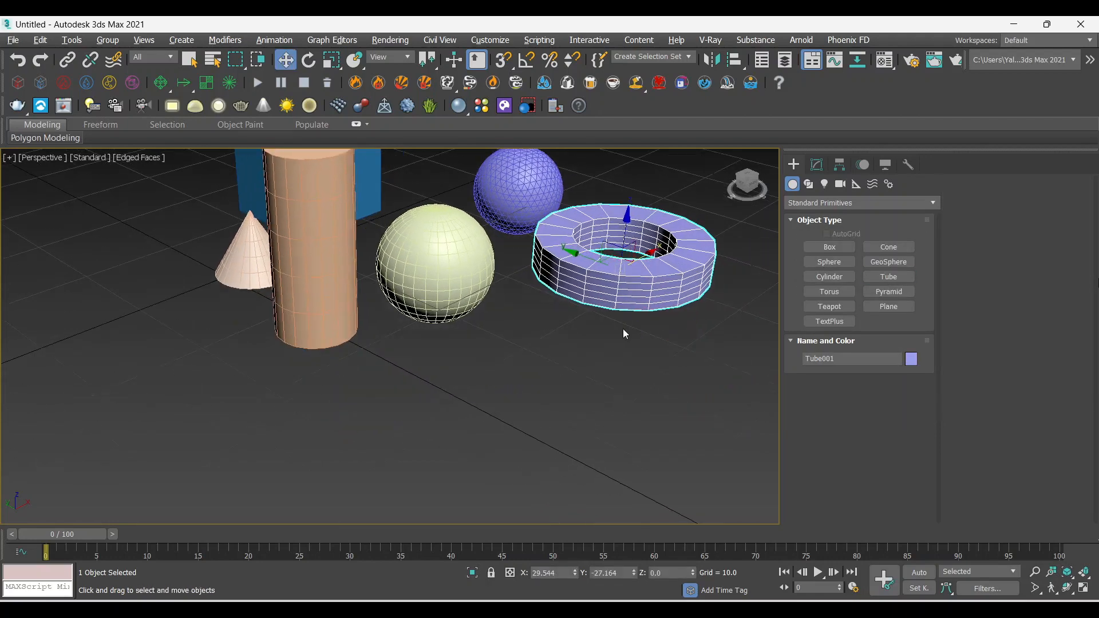
- Create a thin torus on the grid in front of the tube
{"action": "left_click", "coordinate": [824, 293]}
{"action": "left_click_drag", "start_coordinate": [538, 391], "coordinate": [574, 385]}
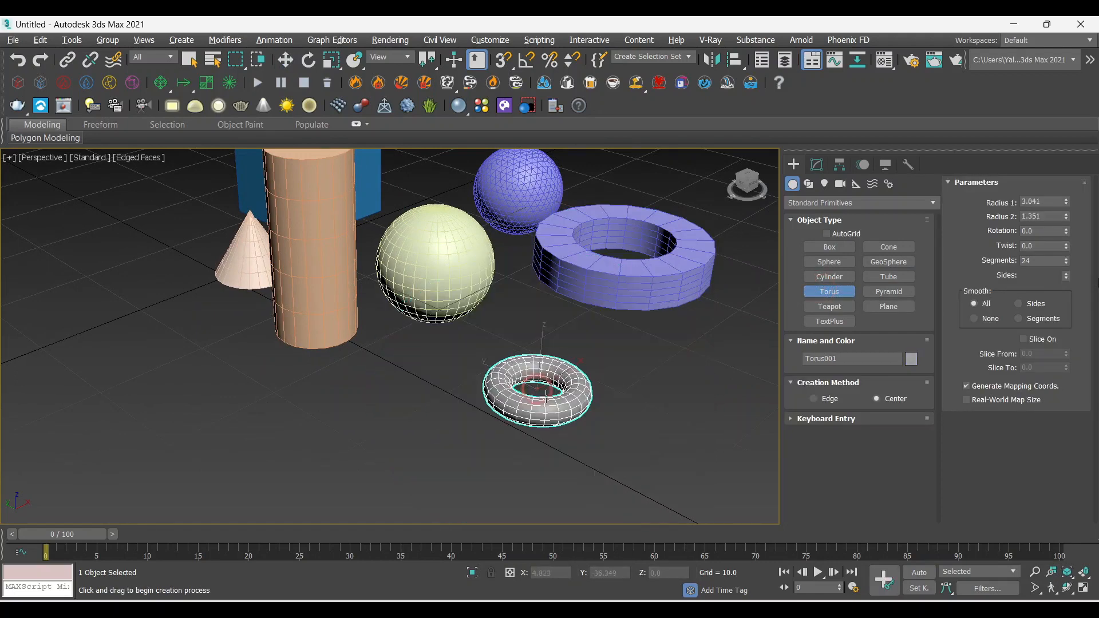
{"action": "left_click", "coordinate": [546, 399]}
{"action": "left_click", "coordinate": [586, 410]}
{"action": "key", "text": "w"}
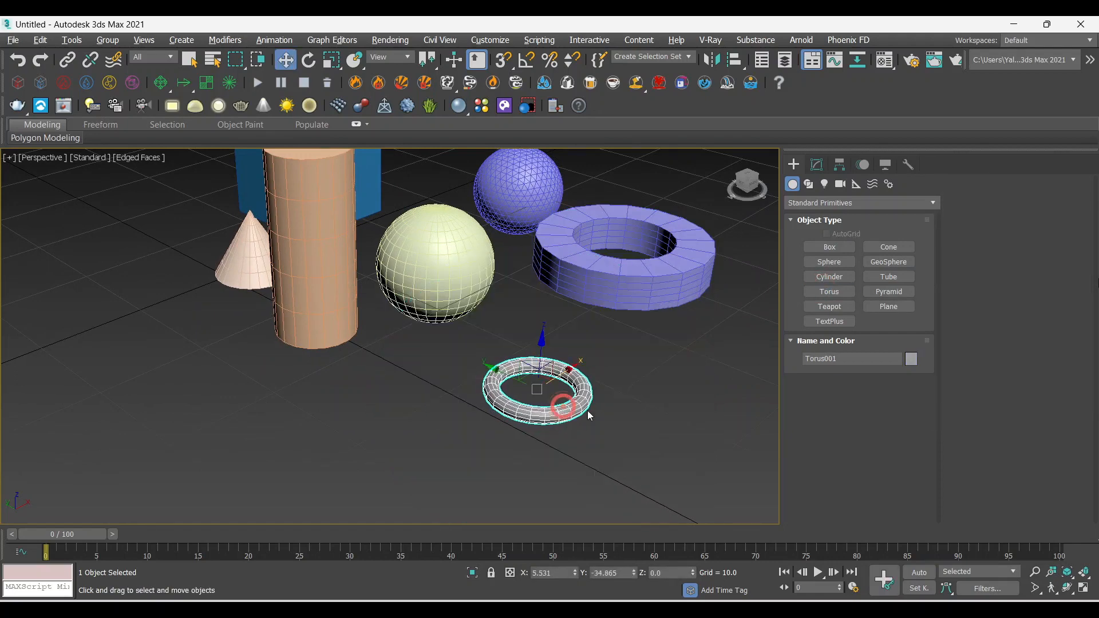
- Create a pyramid beside the torus with a base of about 7.4 by 6.8
{"action": "middle_click_drag", "start_coordinate": [587, 410], "coordinate": [619, 389]}
{"action": "left_click", "coordinate": [882, 291]}
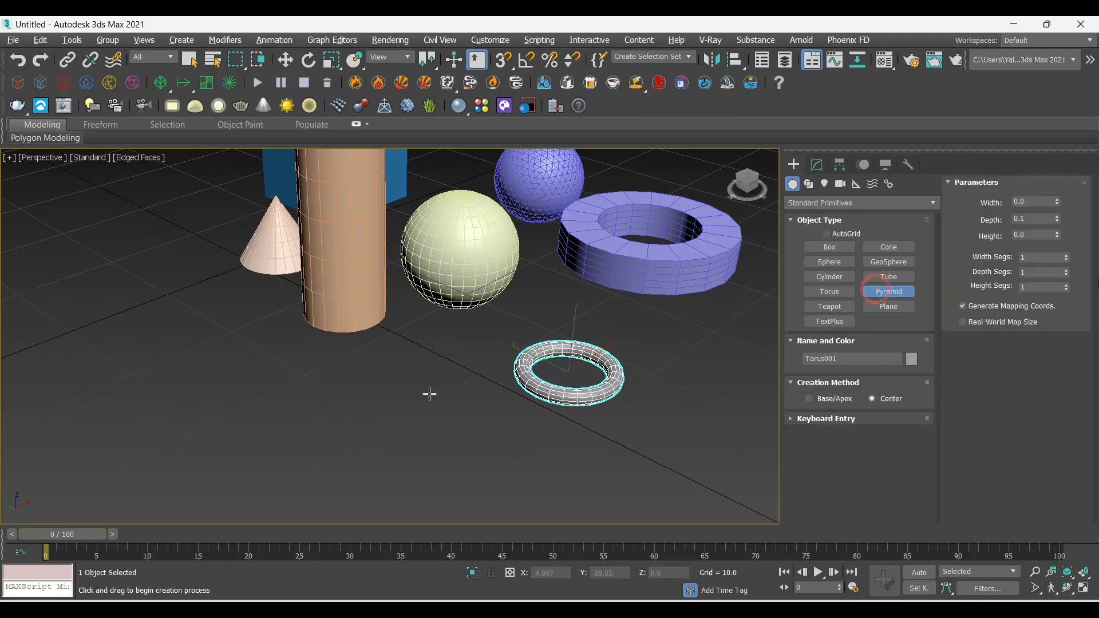
{"action": "left_click_drag", "start_coordinate": [419, 402], "coordinate": [400, 483]}
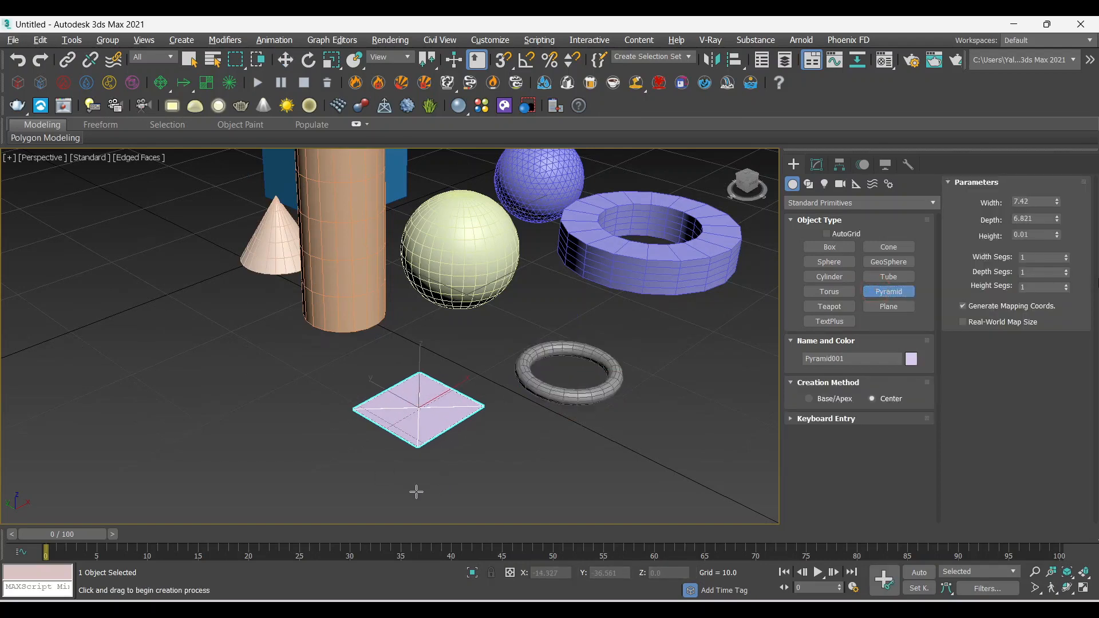
{"action": "left_click", "coordinate": [503, 393]}
{"action": "key", "text": "w"}
- Create a teapot in front of the cone, beside the pyramid
{"action": "middle_click_drag", "start_coordinate": [503, 393], "coordinate": [572, 381]}
{"action": "left_click", "coordinate": [834, 307]}
{"action": "left_click_drag", "start_coordinate": [312, 342], "coordinate": [372, 342]}
{"action": "key", "text": "w"}
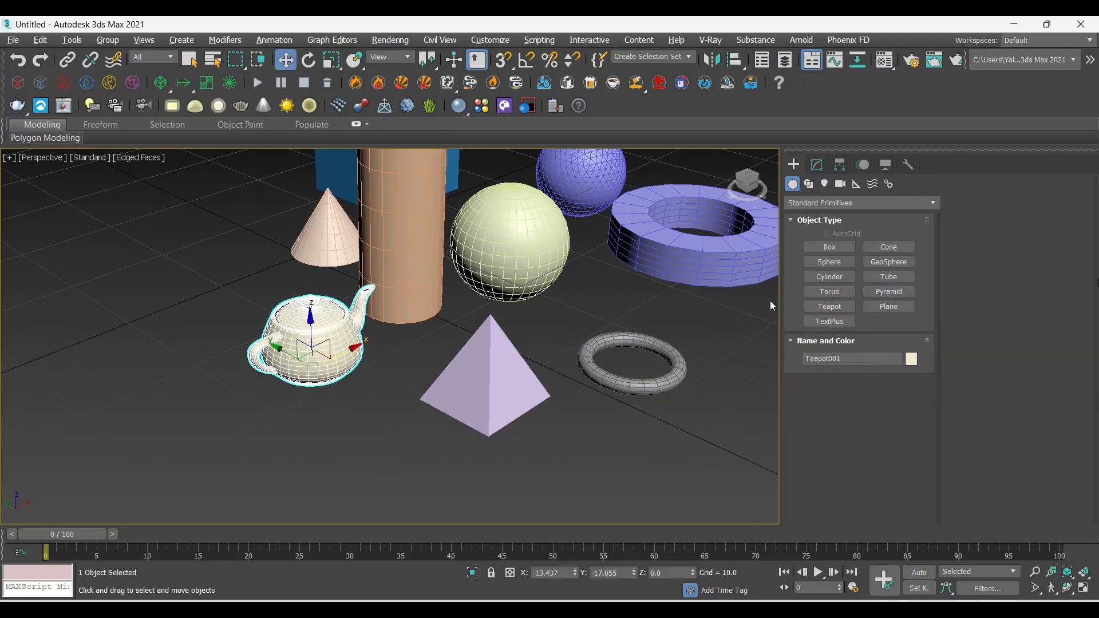
- Place a TextPlus object with its default text on the grid and move it forward, clear of the other primitives
{"action": "left_click", "coordinate": [842, 325]}
{"action": "scroll", "coordinate": [490, 343], "scroll_direction": "down", "scroll_amount": 8}
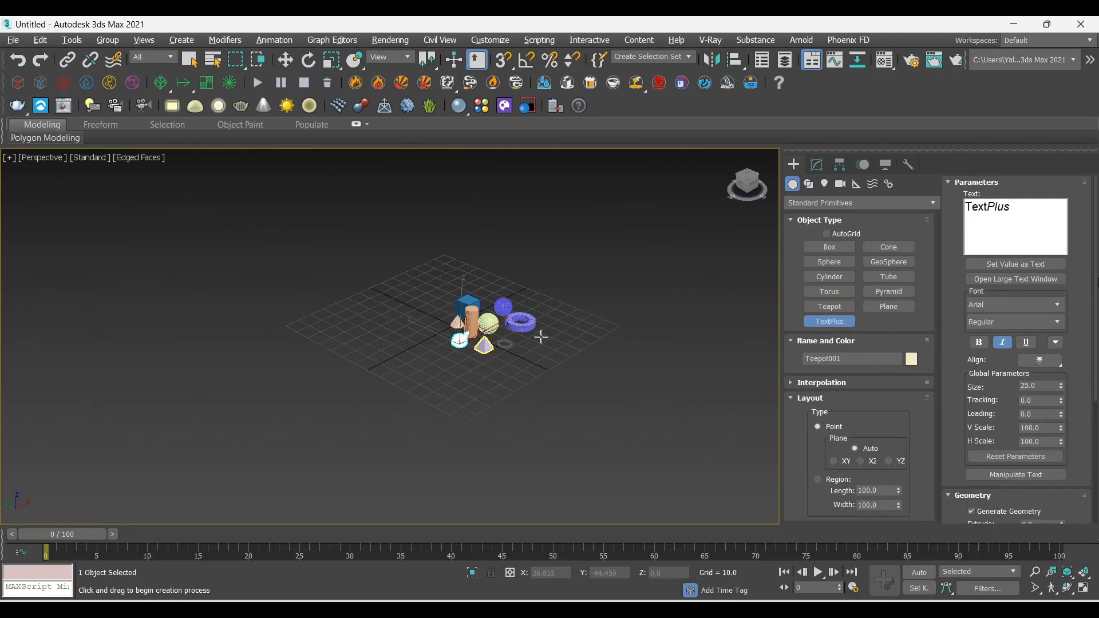
{"action": "left_click", "coordinate": [541, 337]}
{"action": "key", "text": "w"}
{"action": "scroll", "coordinate": [557, 356], "scroll_direction": "up", "scroll_amount": 8}
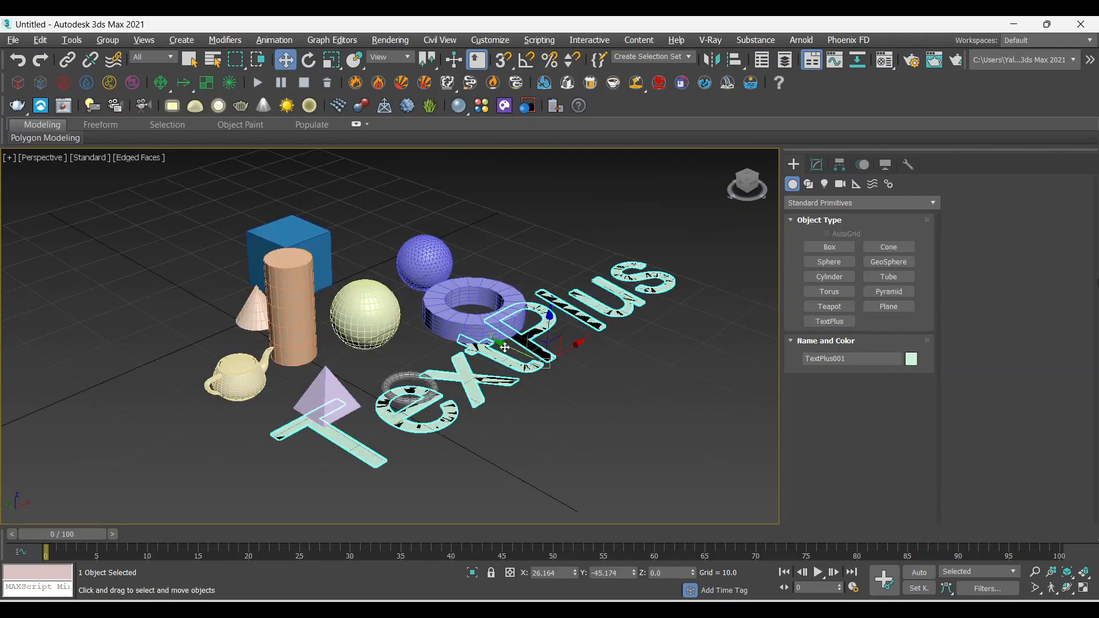
{"action": "left_click_drag", "start_coordinate": [505, 347], "coordinate": [558, 372]}
- Create a plane of about 155 by 217 around all the objects in the Top view and return to the Perspective view
{"action": "left_click", "coordinate": [865, 308]}
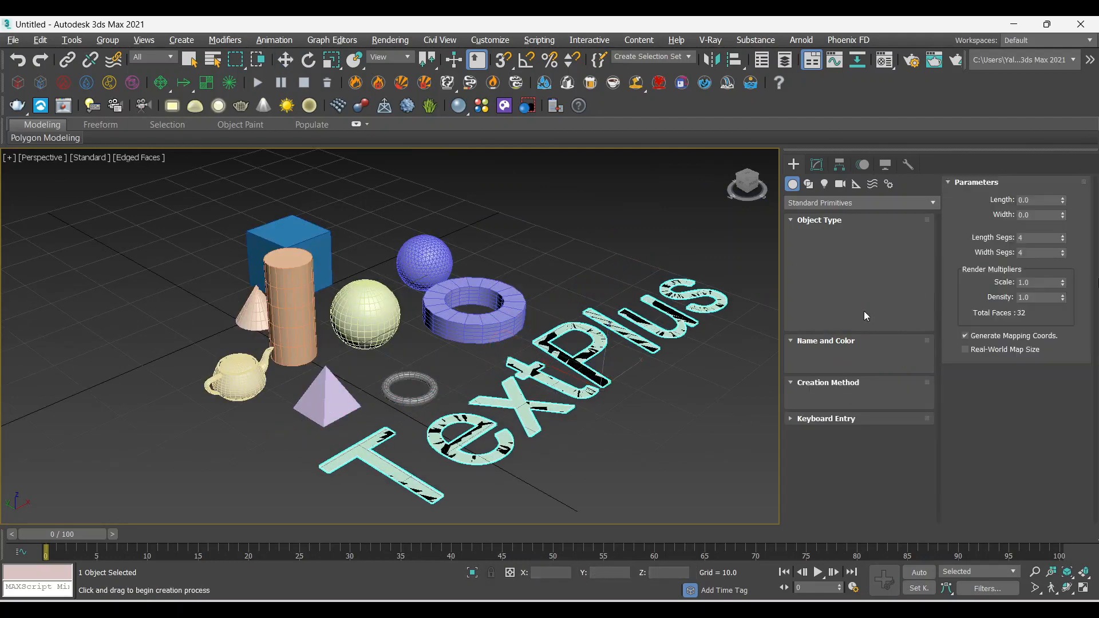
{"action": "key", "text": "alt+w"}
{"action": "right_click", "coordinate": [284, 253]}
{"action": "key", "text": "alt+w"}
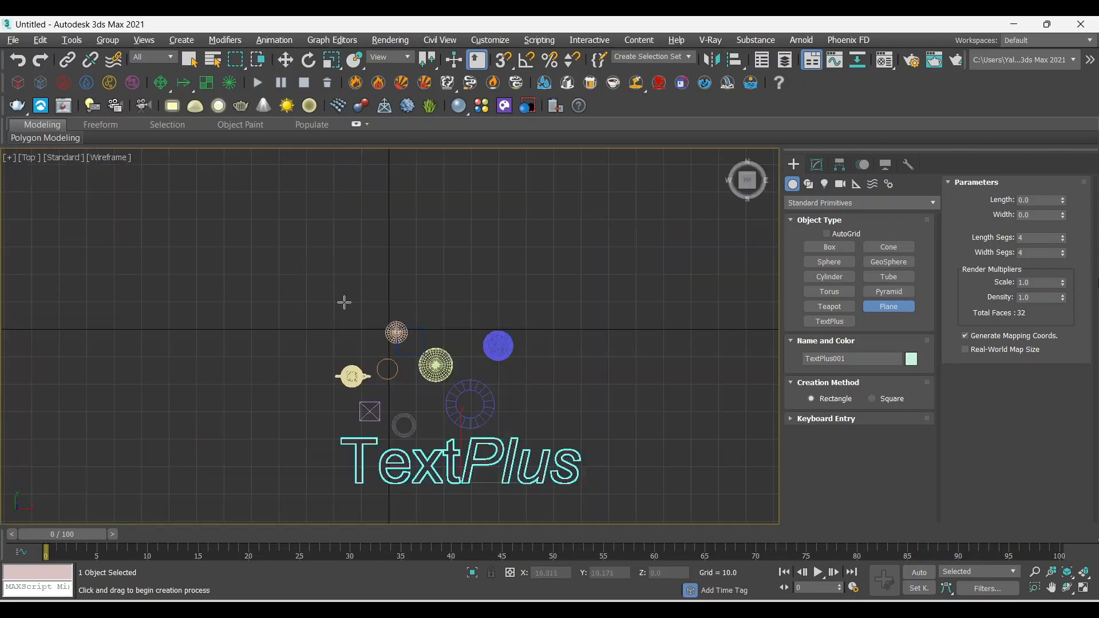
{"action": "scroll", "coordinate": [344, 302], "scroll_direction": "down", "scroll_amount": 5}
{"action": "left_click_drag", "start_coordinate": [246, 236], "coordinate": [545, 448]}
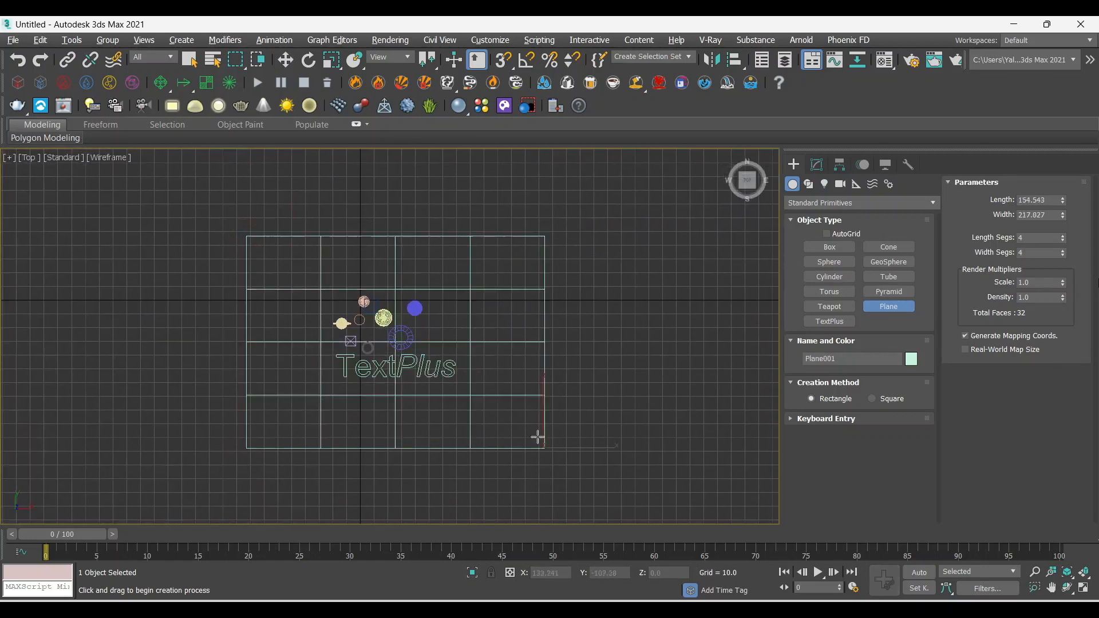
{"action": "key", "text": "alt+w"}
{"action": "right_click", "coordinate": [633, 445]}
{"action": "key", "text": "alt+w"}
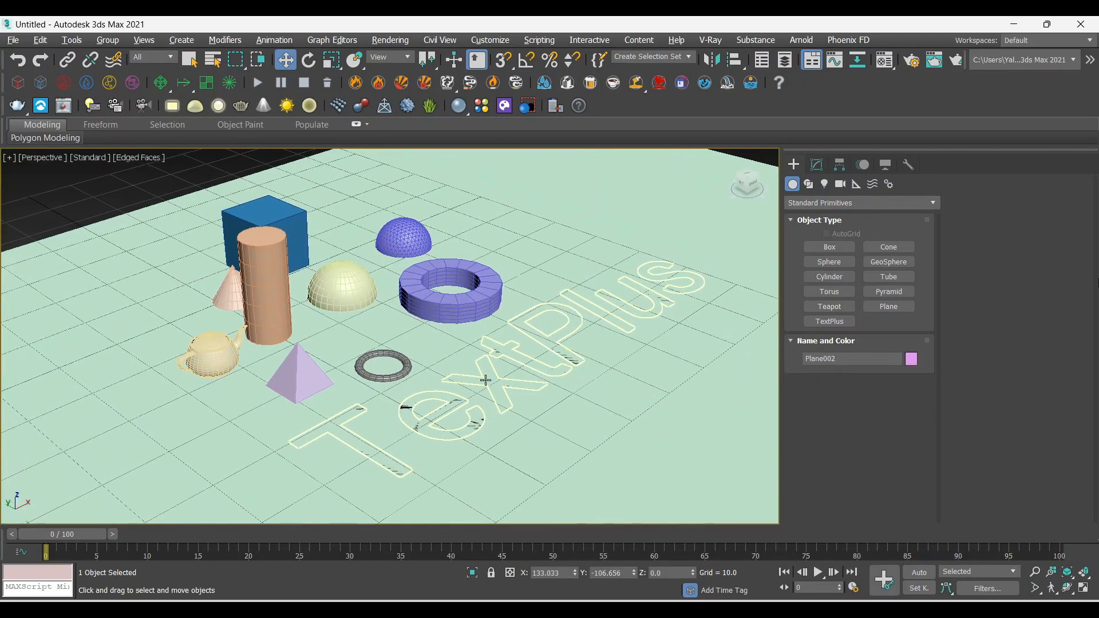
{"action": "scroll", "coordinate": [485, 380], "scroll_direction": "down", "scroll_amount": 6}
{"action": "left_click", "coordinate": [417, 337]}
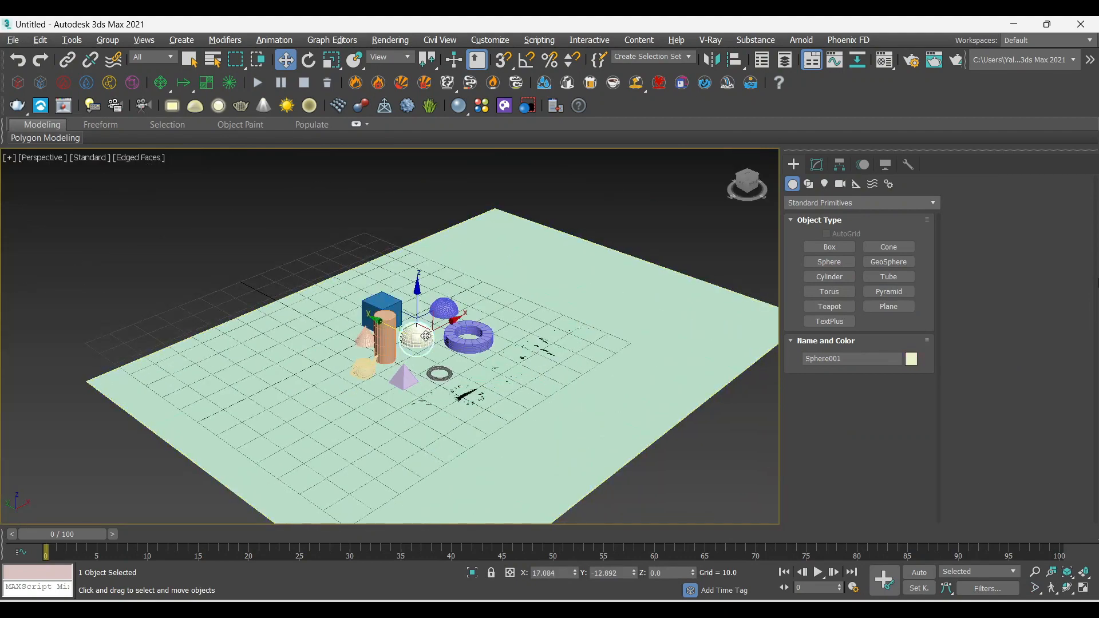
{"action": "left_click", "coordinate": [447, 310]}
{"action": "scroll", "coordinate": [446, 310], "scroll_direction": "up", "scroll_amount": 5}
{"action": "left_click", "coordinate": [376, 372], "text": "ctrl"}
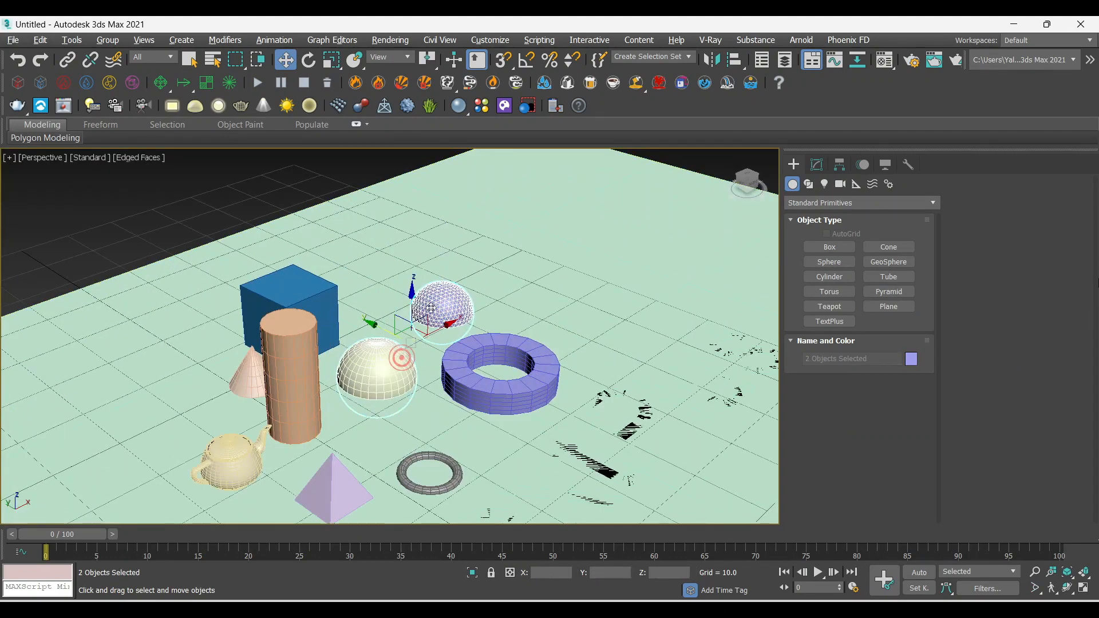
{"action": "left_click", "coordinate": [318, 183]}
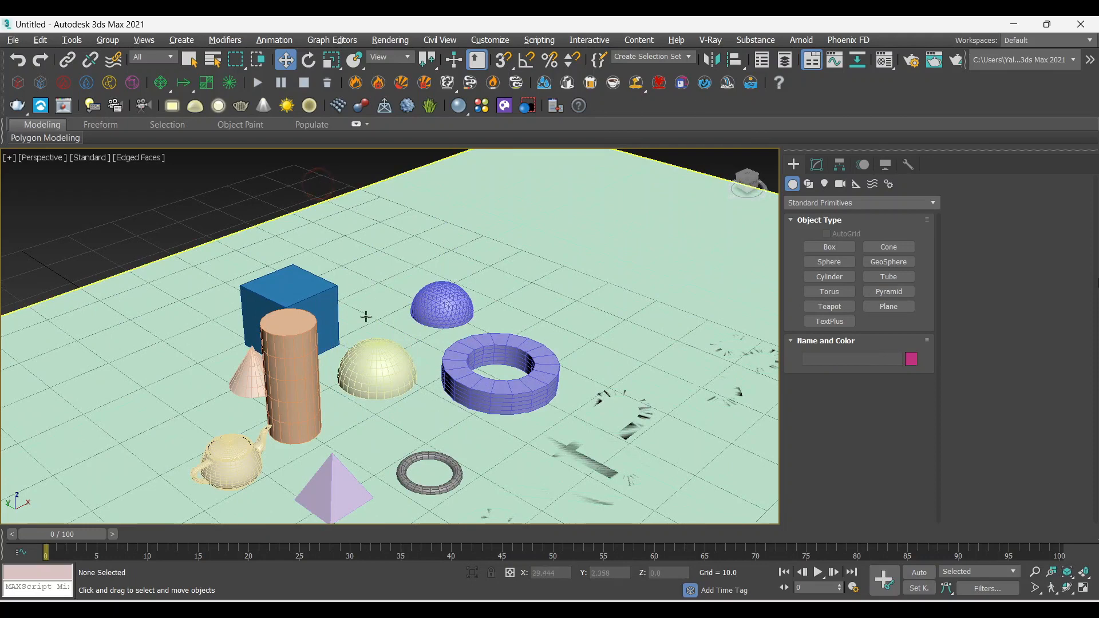
- Select the sphere and the geosphere together, raise them about 4.15 units onto the plane and clear the selection
{"action": "middle_click_drag", "start_coordinate": [366, 339], "coordinate": [300, 292]}
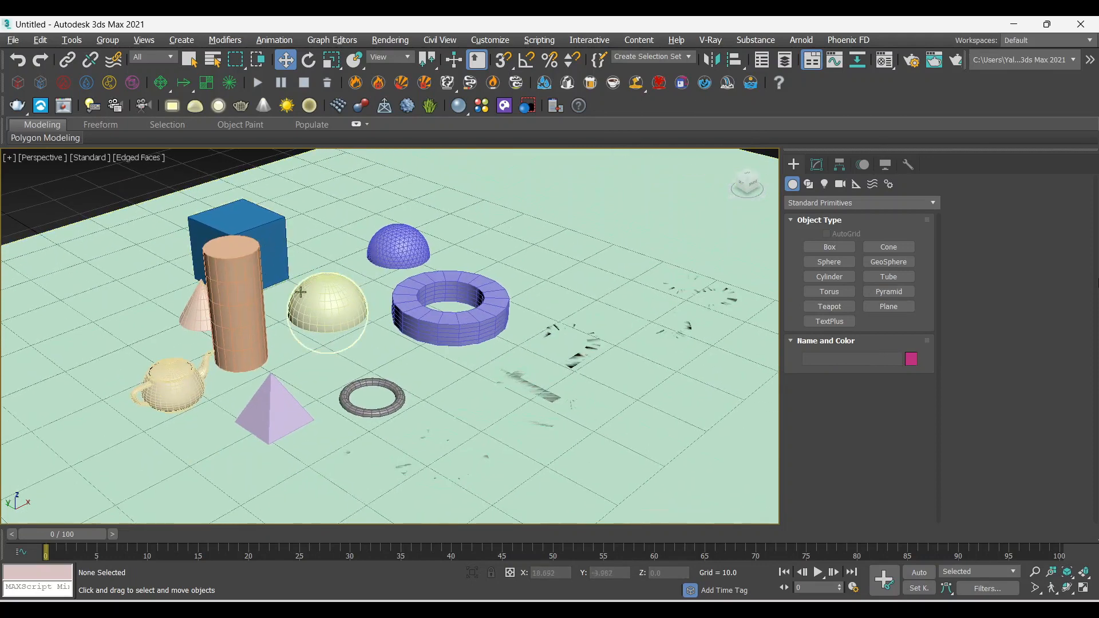
{"action": "left_click", "coordinate": [330, 297]}
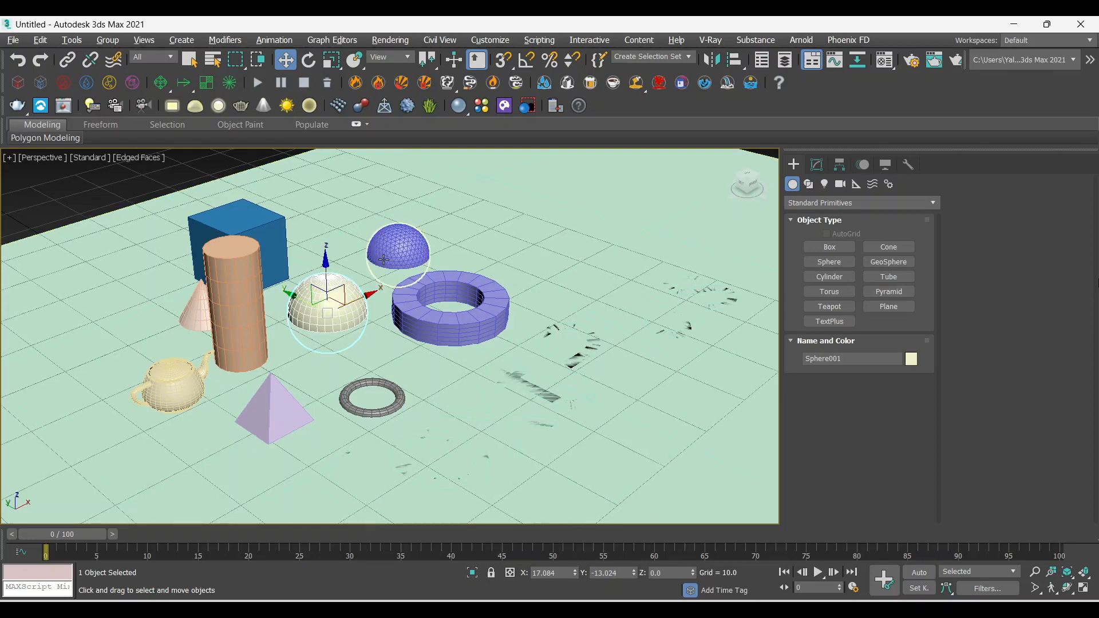
{"action": "left_click", "coordinate": [402, 243], "text": "ctrl"}
{"action": "middle_click_drag", "start_coordinate": [378, 304], "coordinate": [410, 313]}
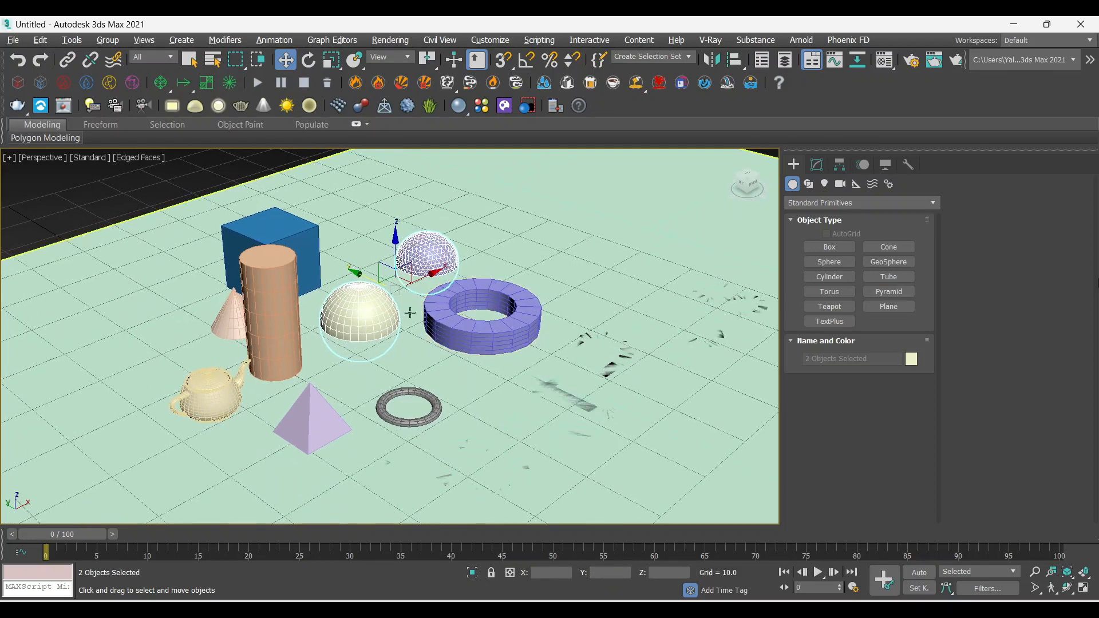
{"action": "left_click_drag", "start_coordinate": [390, 236], "coordinate": [405, 223]}
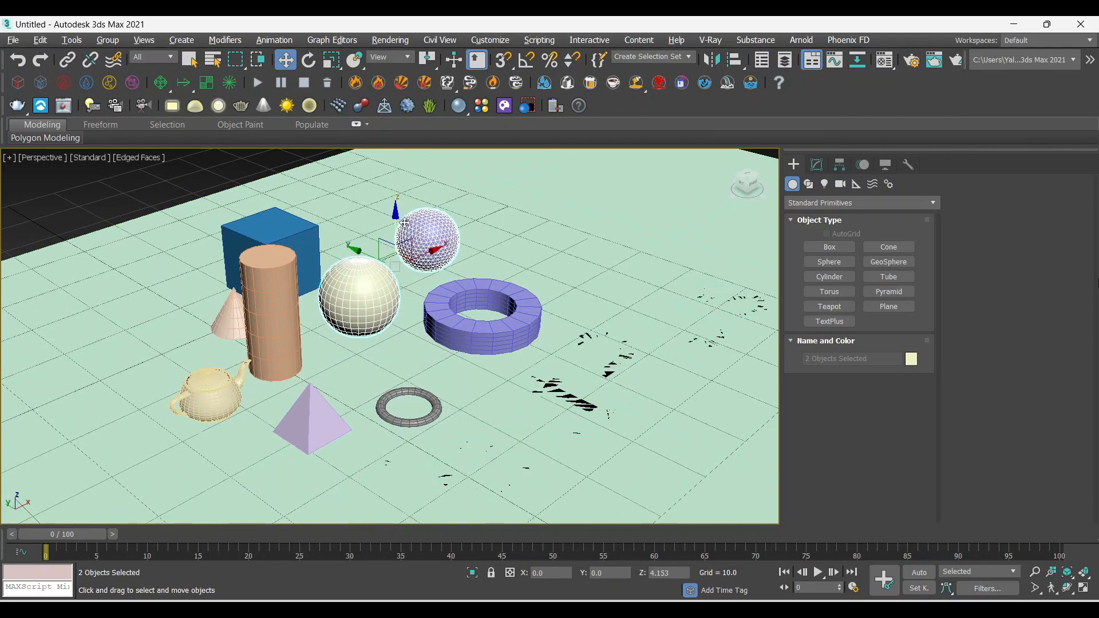
{"action": "left_click", "coordinate": [192, 182]}
- Raise the TextPlus object slightly above the plane, to a Z of about 0.755, and deselect it
{"action": "middle_click_drag", "start_coordinate": [396, 360], "coordinate": [441, 326]}
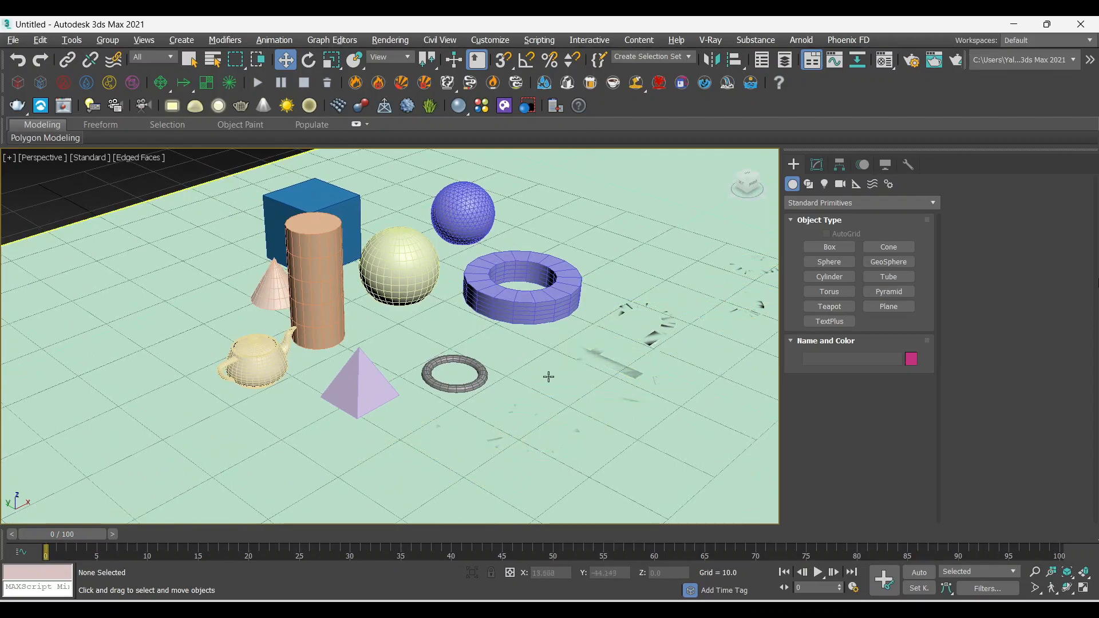
{"action": "mouse_move", "coordinate": [524, 343]}
{"action": "middle_mouse_down", "text": "alt"}
{"action": "mouse_move", "coordinate": [454, 344]}
{"action": "mouse_move", "coordinate": [516, 350]}
{"action": "middle_mouse_up", "text": "alt"}
{"action": "left_click", "coordinate": [674, 371]}
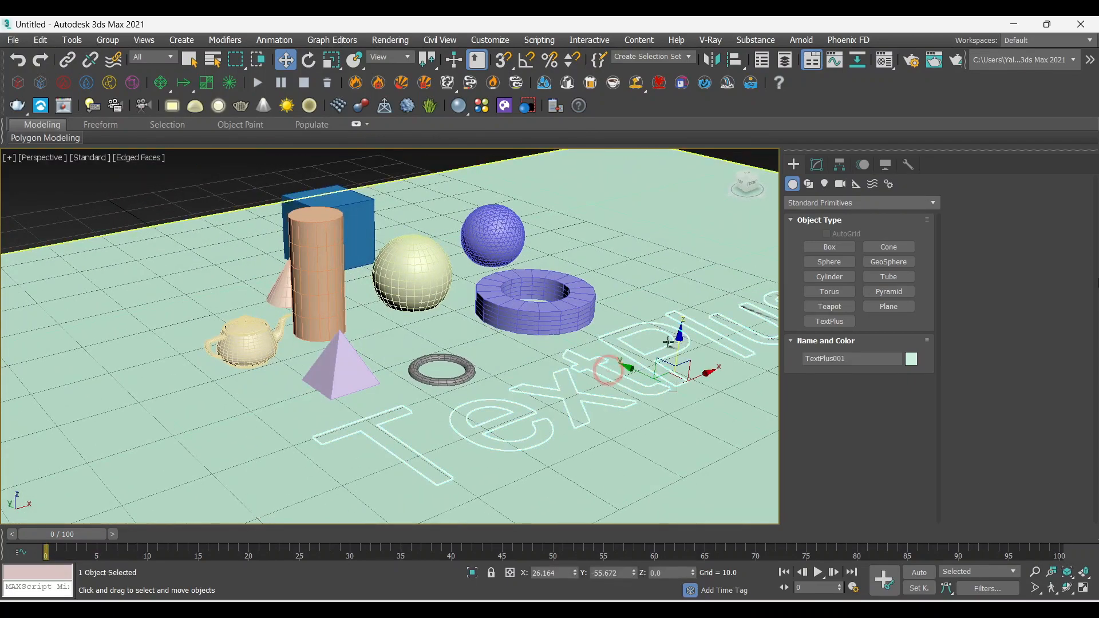
{"action": "middle_click_drag", "start_coordinate": [677, 351], "coordinate": [667, 329], "text": "alt"}
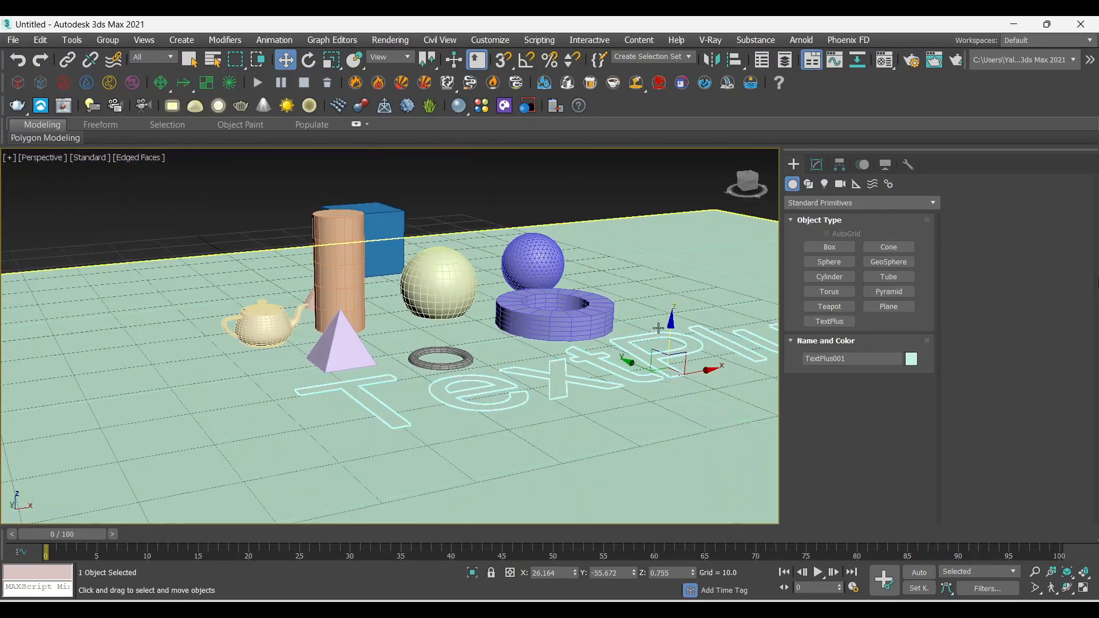
{"action": "left_click", "coordinate": [520, 196]}
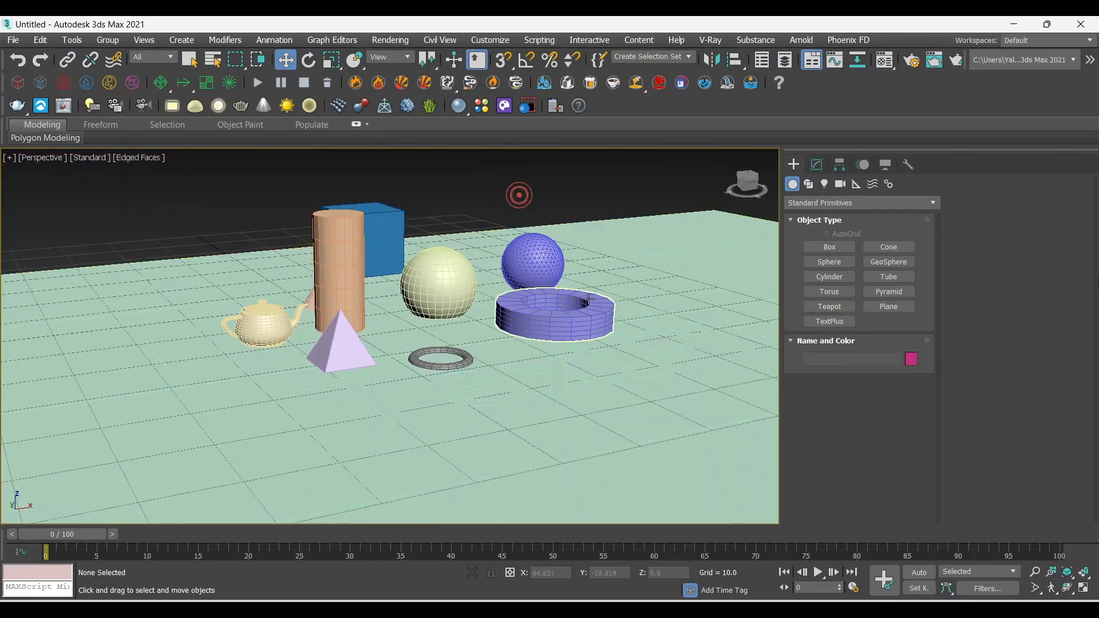
- Raise the TextPlus object further above the plane, to a Z of about 1.26
{"action": "middle_click_drag", "start_coordinate": [520, 194], "coordinate": [638, 379], "text": "alt"}
{"action": "left_click", "coordinate": [640, 381]}
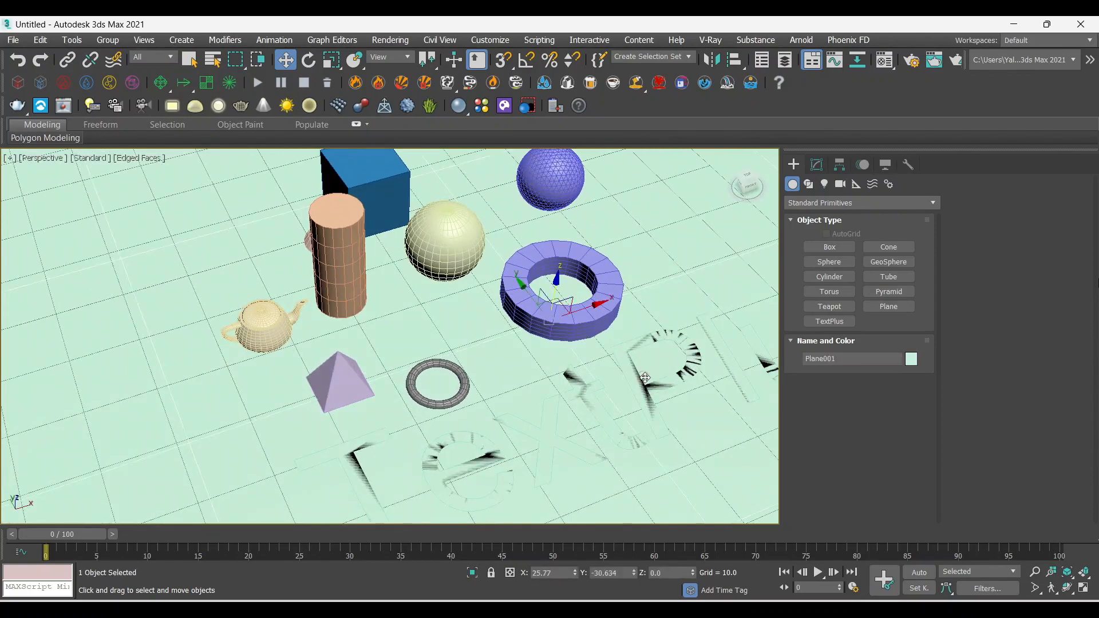
{"action": "left_click_drag", "start_coordinate": [667, 407], "coordinate": [669, 387]}
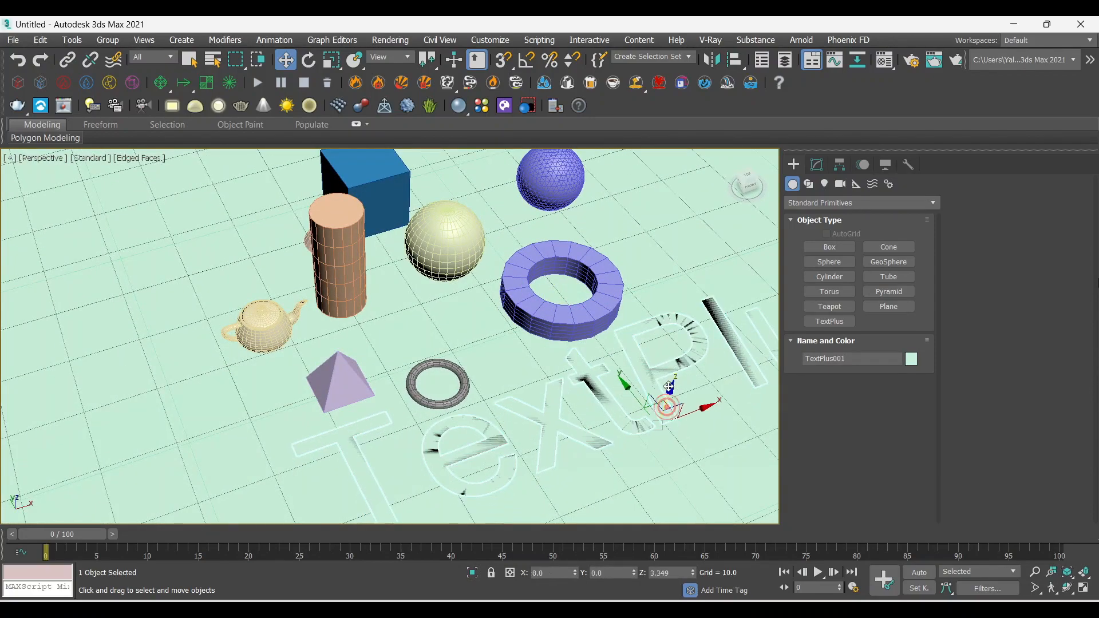
{"action": "scroll", "coordinate": [515, 338], "scroll_direction": "down", "scroll_amount": 5}
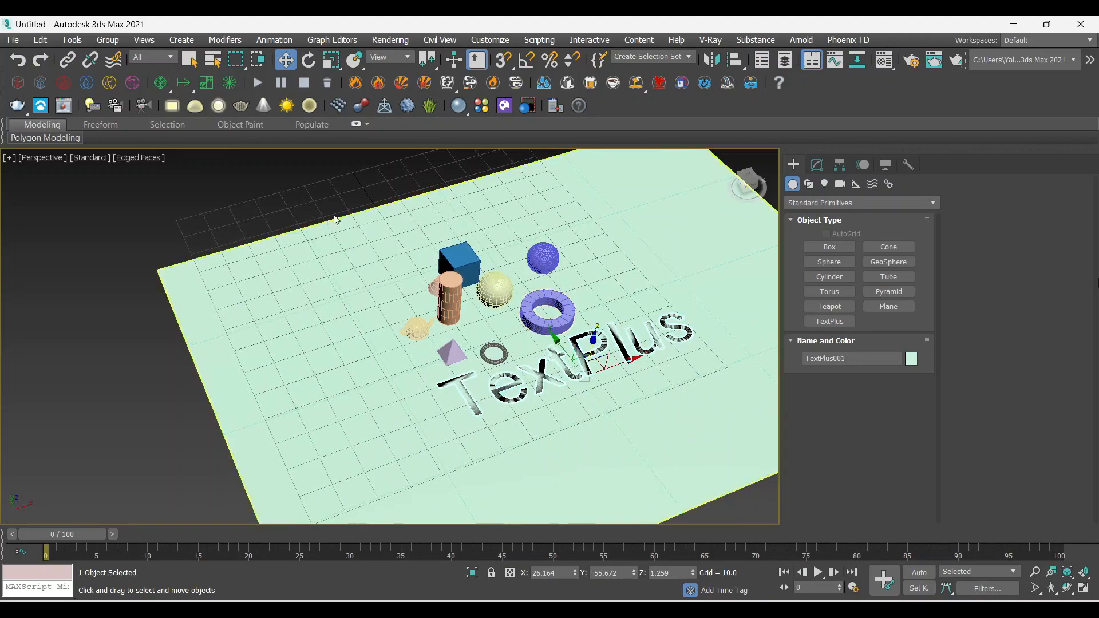
- Clear the selection and examine the primitives arranged on the plane from several angles in the Perspective view
{"action": "left_click", "coordinate": [329, 196]}
{"action": "middle_click_drag", "start_coordinate": [597, 388], "coordinate": [589, 391], "text": "alt"}
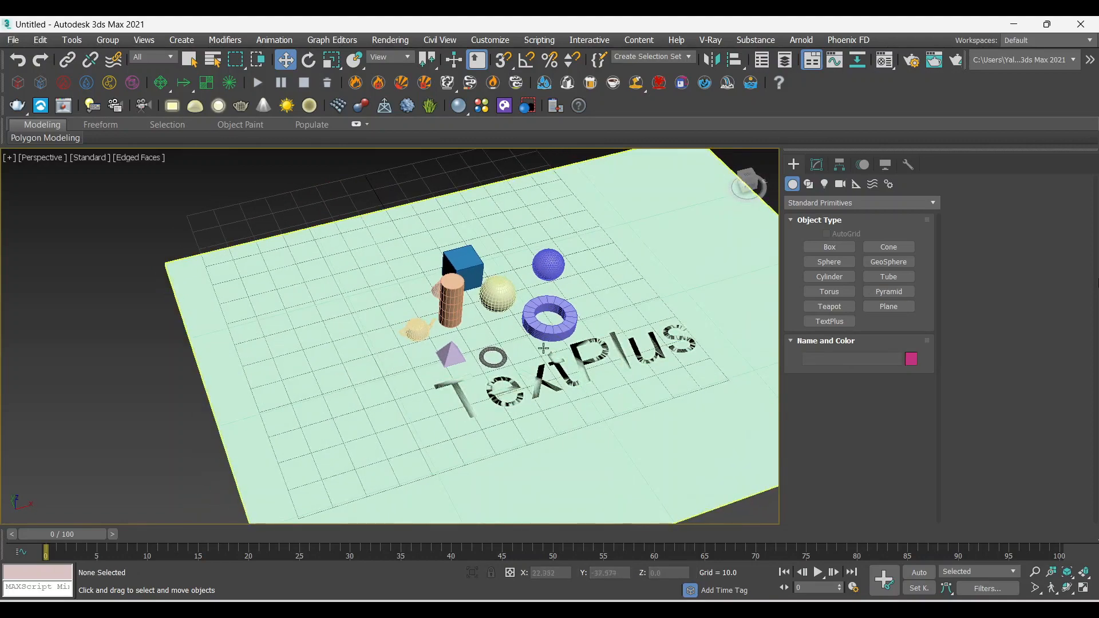
{"action": "middle_click_drag", "start_coordinate": [543, 348], "coordinate": [550, 400]}
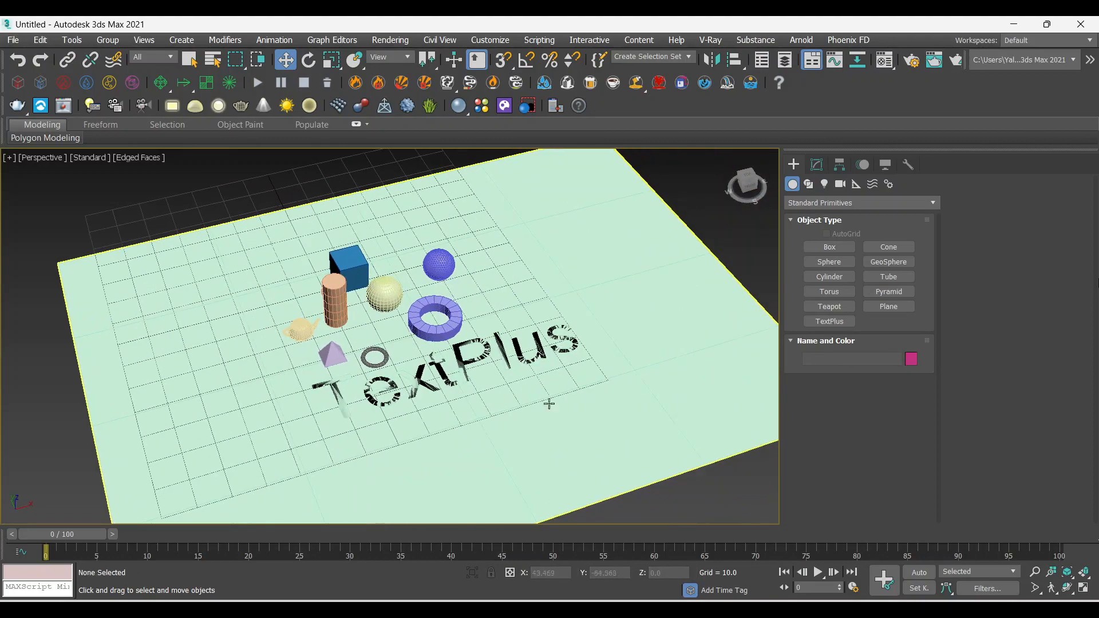
{"action": "left_click", "coordinate": [1067, 588]}
{"action": "left_click_drag", "start_coordinate": [331, 336], "coordinate": [372, 342]}
{"action": "right_click", "coordinate": [372, 342]}
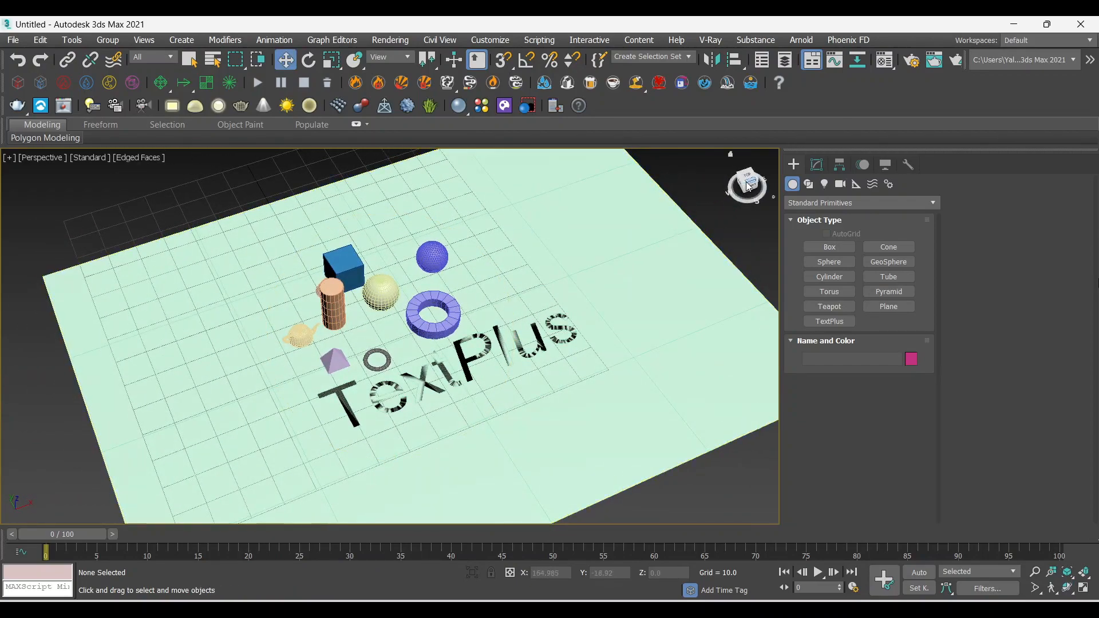
{"action": "left_click_drag", "start_coordinate": [745, 186], "coordinate": [481, 317]}
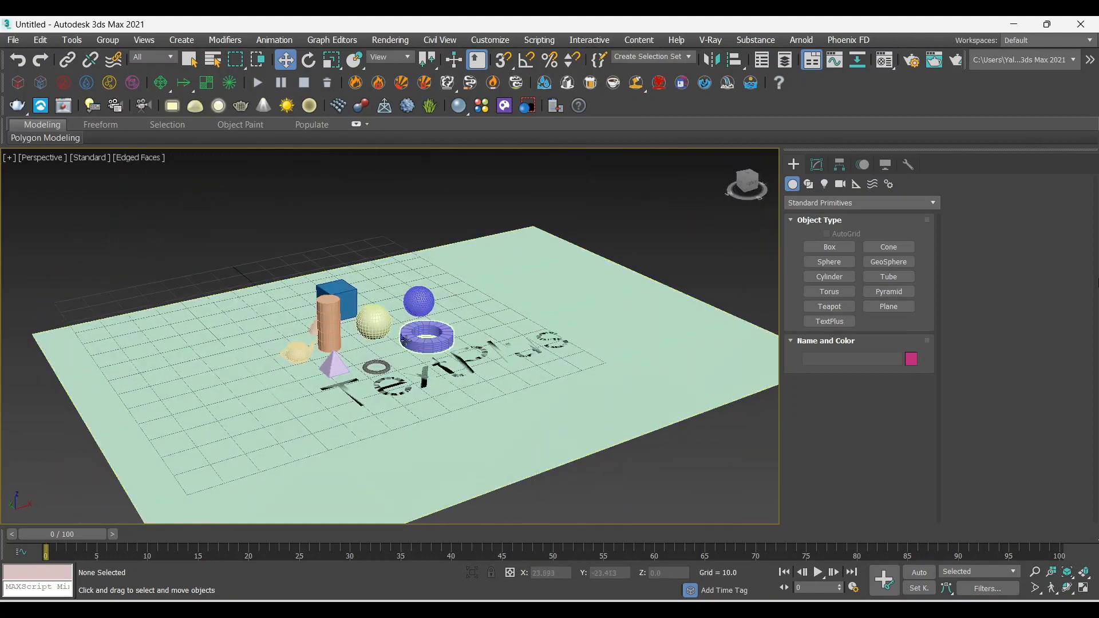
{"action": "middle_click_drag", "start_coordinate": [377, 345], "coordinate": [341, 402], "text": "alt"}
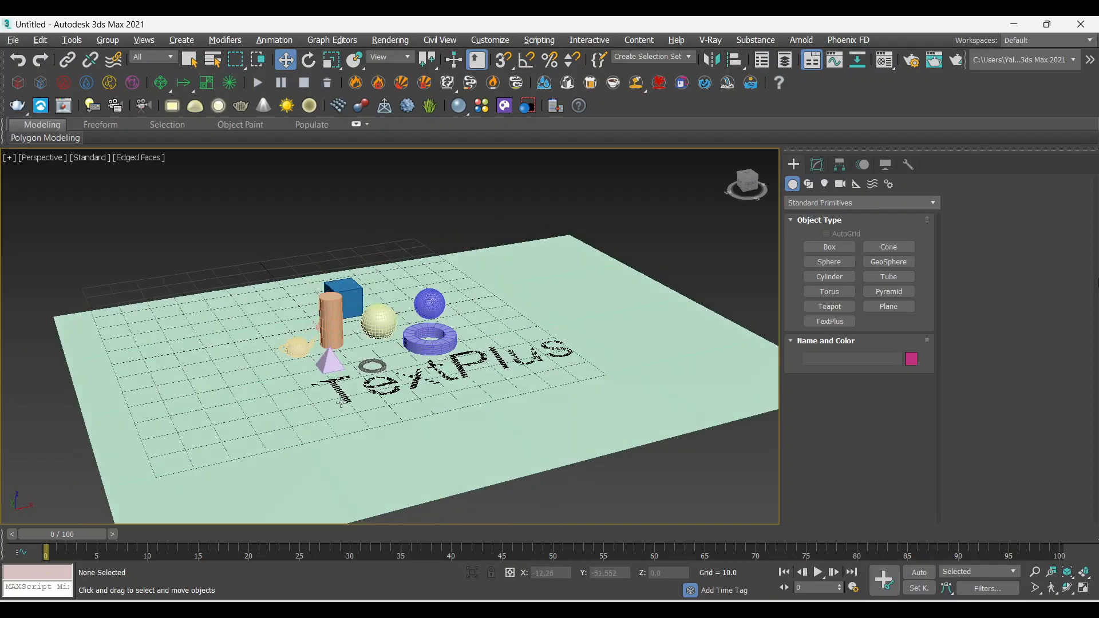
{"action": "left_click", "coordinate": [1066, 592]}
{"action": "left_click_drag", "start_coordinate": [395, 355], "coordinate": [419, 359]}
{"action": "right_click", "coordinate": [419, 359]}
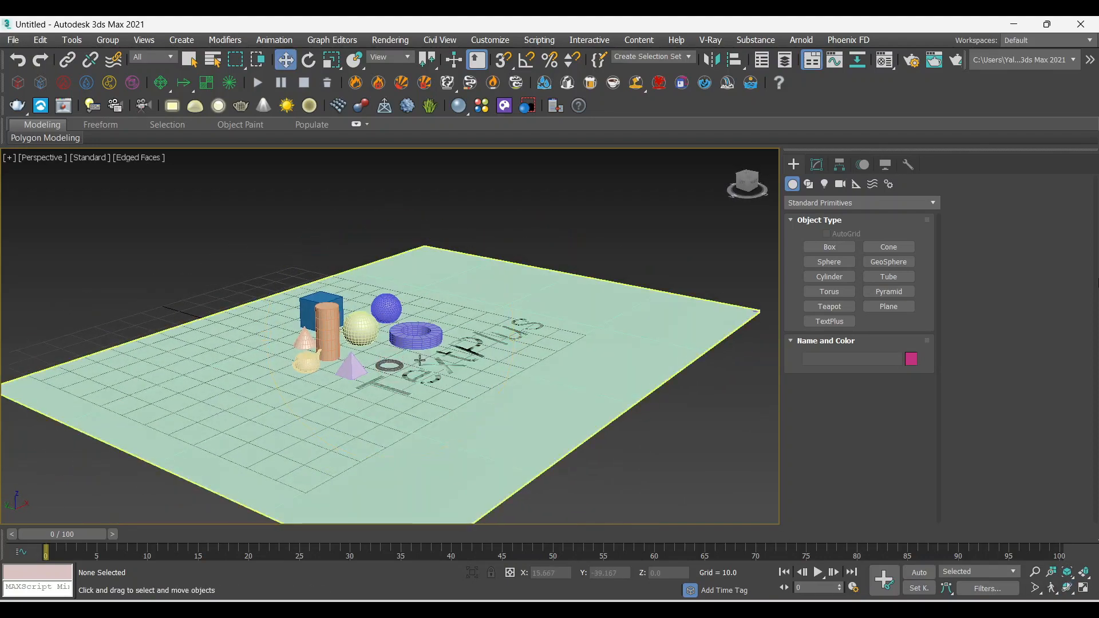
{"action": "middle_click_drag", "start_coordinate": [419, 359], "coordinate": [485, 353], "text": "alt"}
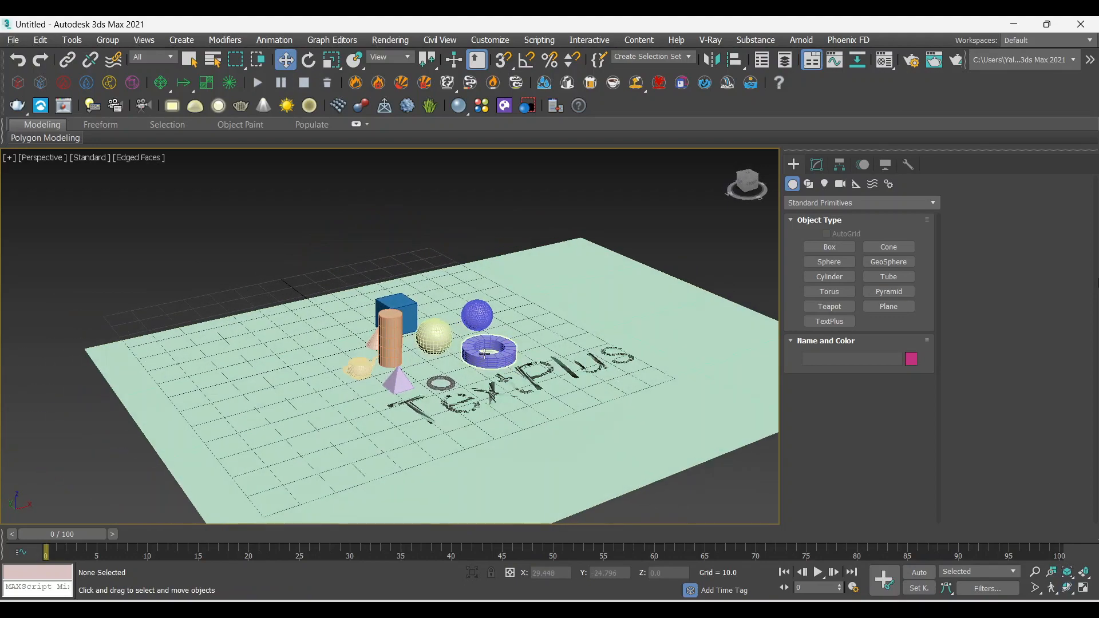
{"action": "scroll", "coordinate": [484, 353], "scroll_direction": "up", "scroll_amount": 3}
{"action": "middle_click_drag", "start_coordinate": [595, 322], "coordinate": [490, 309]}
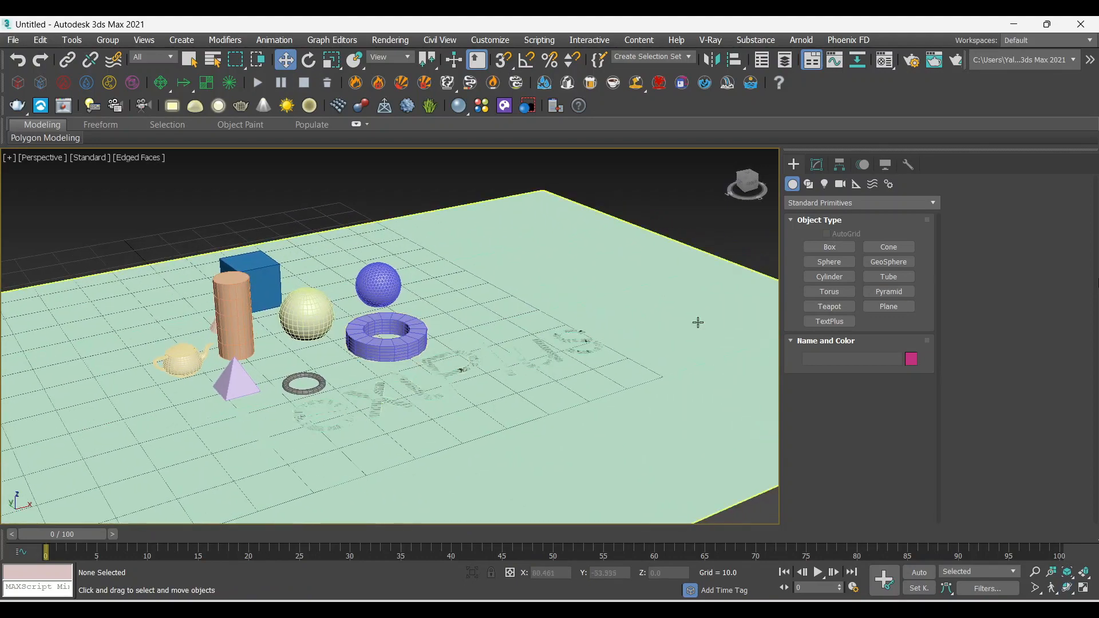
- Switch object creation to spline shapes and delete the large plane in the Top view
{"action": "left_click", "coordinate": [808, 185]}
{"action": "left_click", "coordinate": [832, 258]}
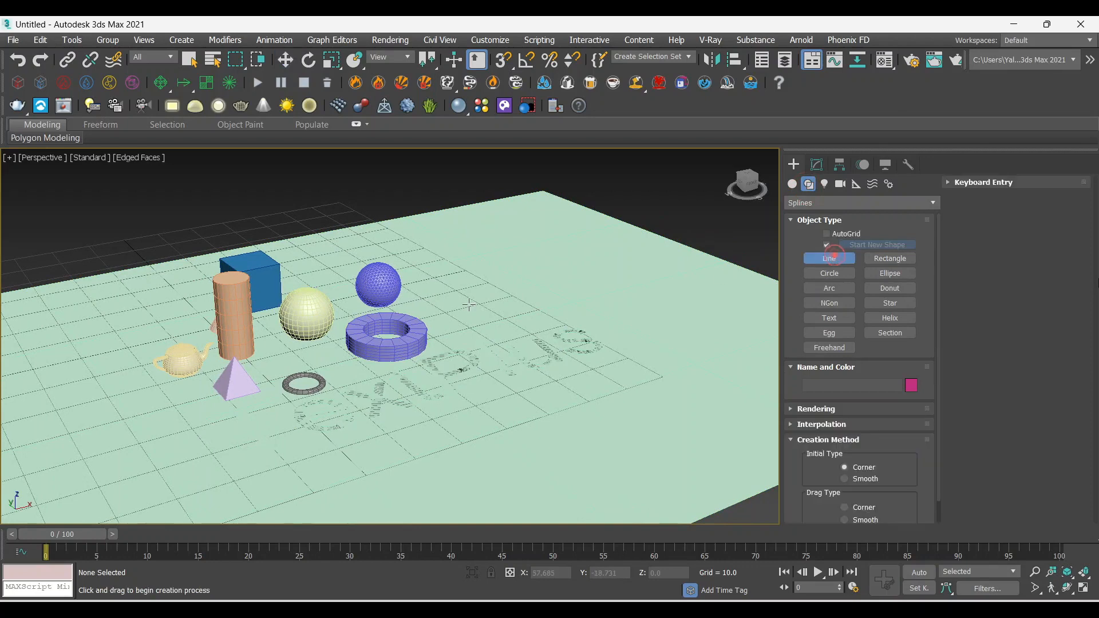
{"action": "key", "text": "alt+w"}
{"action": "key", "text": "alt+w"}
{"action": "key", "text": "w"}
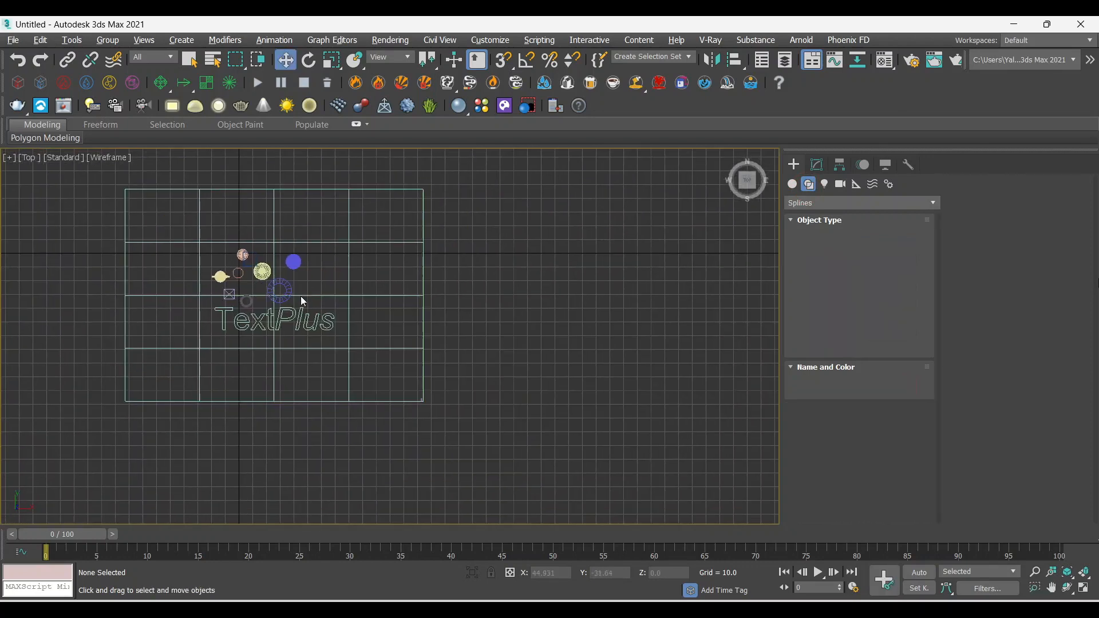
{"action": "left_click", "coordinate": [437, 255]}
{"action": "left_click_drag", "start_coordinate": [401, 313], "coordinate": [400, 313]}
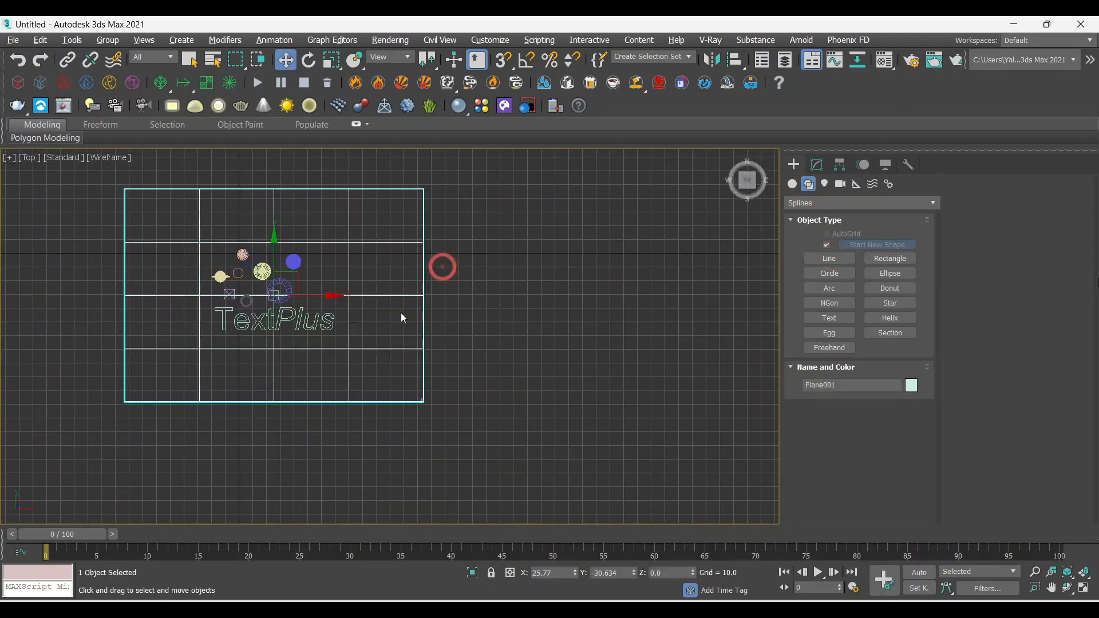
{"action": "key", "text": "Delete"}
- Draw an open ten-vertex Line spline mixing curved and straight segments beside the primitives in the Top view, and finish the command
{"action": "left_click", "coordinate": [833, 262]}
{"action": "scroll", "coordinate": [313, 323], "scroll_direction": "up", "scroll_amount": 2}
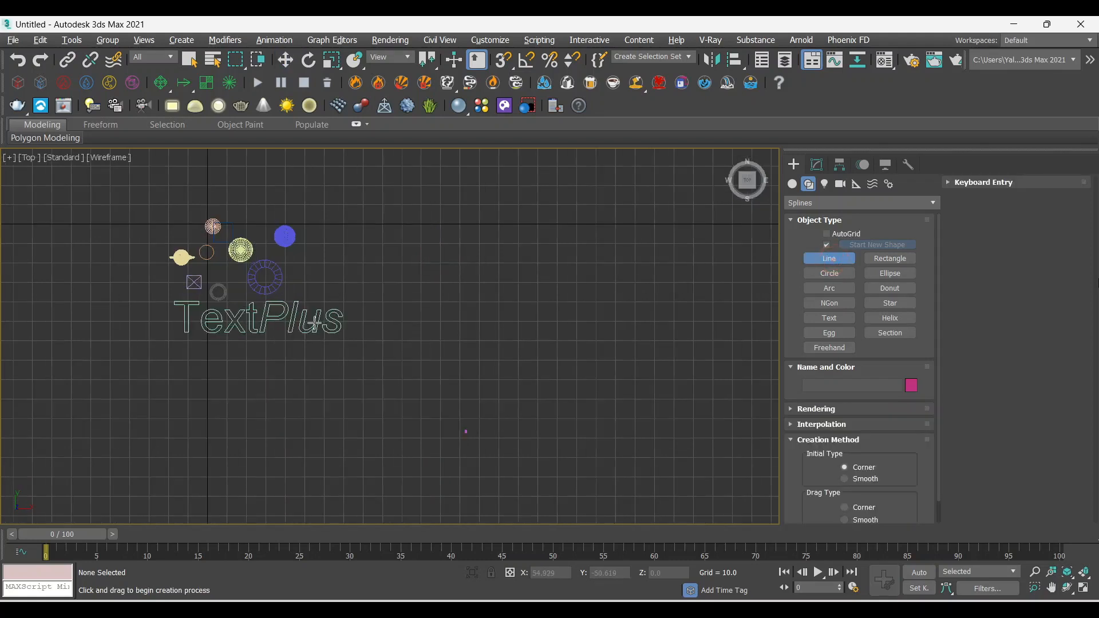
{"action": "scroll", "coordinate": [350, 309], "scroll_direction": "up", "scroll_amount": 2}
{"action": "scroll", "coordinate": [353, 308], "scroll_direction": "down", "scroll_amount": 2}
{"action": "left_click_drag", "start_coordinate": [378, 258], "coordinate": [424, 312]}
{"action": "left_click", "coordinate": [389, 319]}
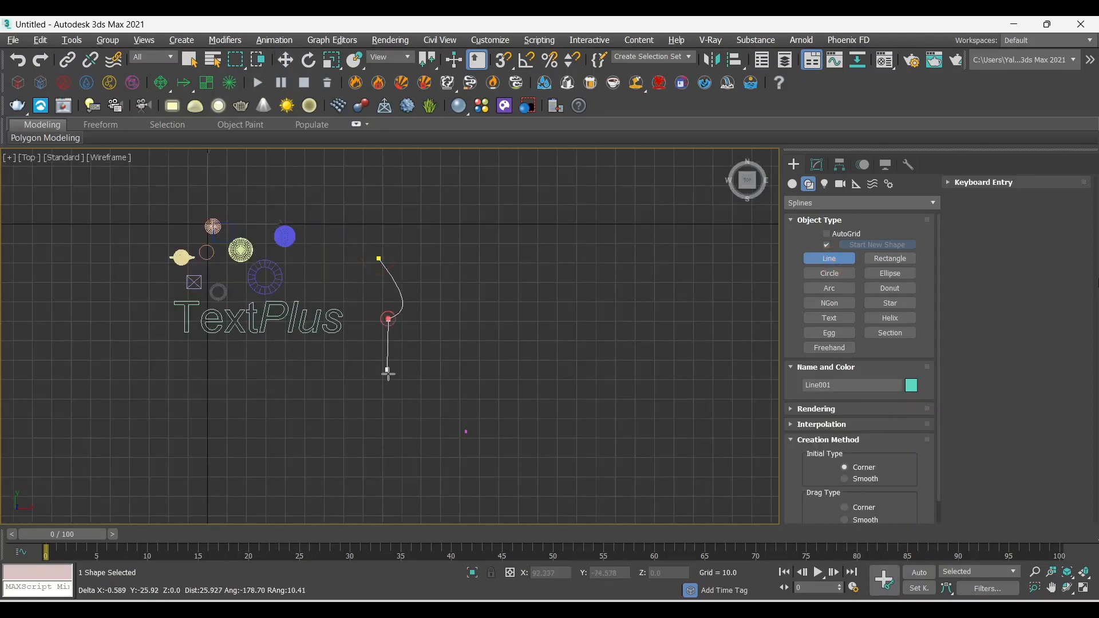
{"action": "left_click", "coordinate": [390, 381]}
{"action": "left_click", "coordinate": [494, 331]}
{"action": "left_click", "coordinate": [454, 248]}
{"action": "left_click", "coordinate": [564, 235]}
{"action": "left_click", "coordinate": [569, 327]}
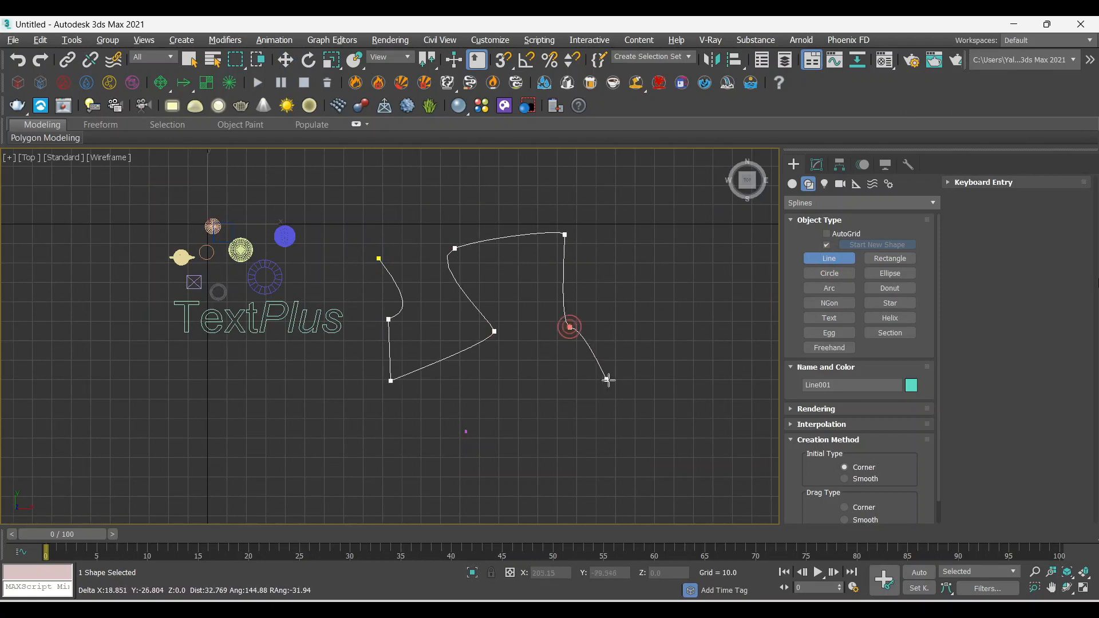
{"action": "left_click", "coordinate": [582, 412]}
{"action": "left_click_drag", "start_coordinate": [486, 469], "coordinate": [460, 447]}
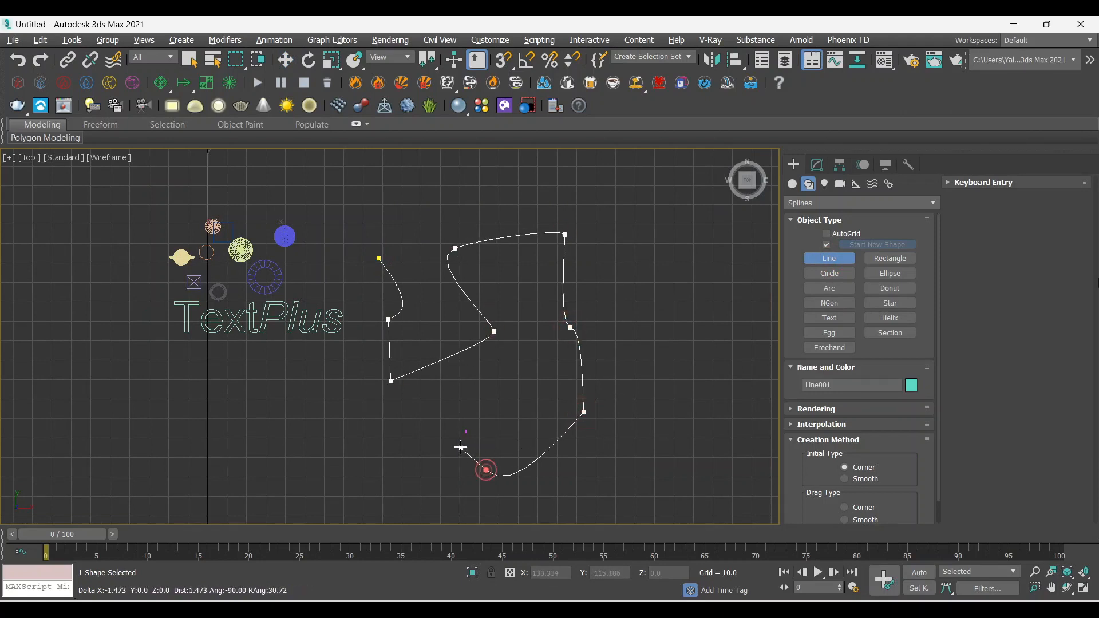
{"action": "left_click_drag", "start_coordinate": [336, 466], "coordinate": [317, 488]}
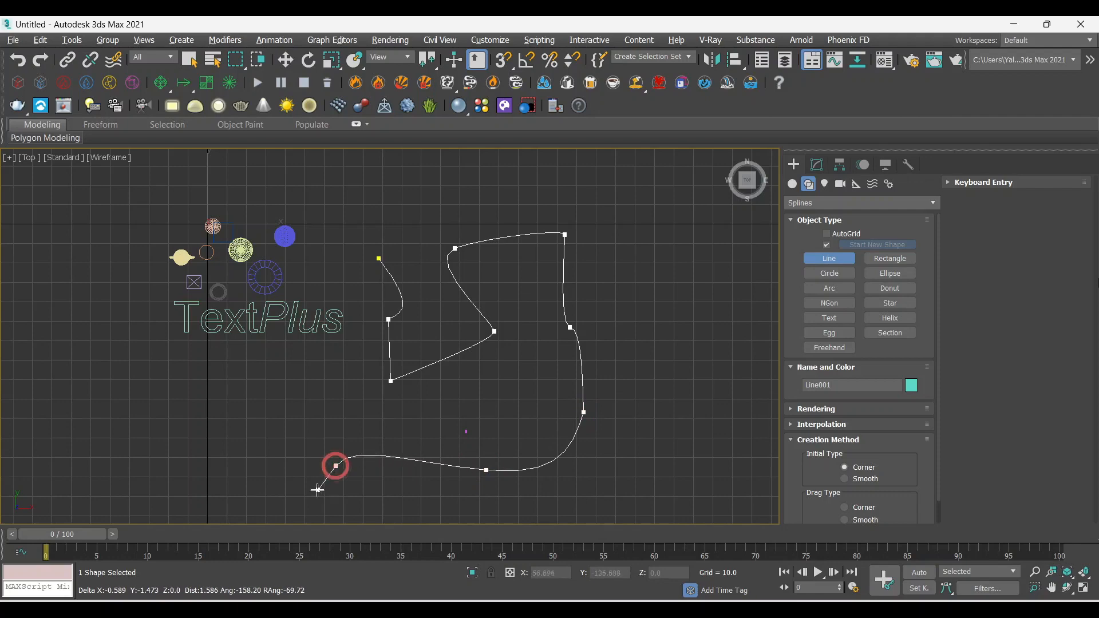
{"action": "right_click", "coordinate": [411, 435]}
{"action": "right_click", "coordinate": [414, 432]}
{"action": "scroll", "coordinate": [513, 404], "scroll_direction": "down", "scroll_amount": 2}
{"action": "middle_click_drag", "start_coordinate": [496, 398], "coordinate": [479, 390]}
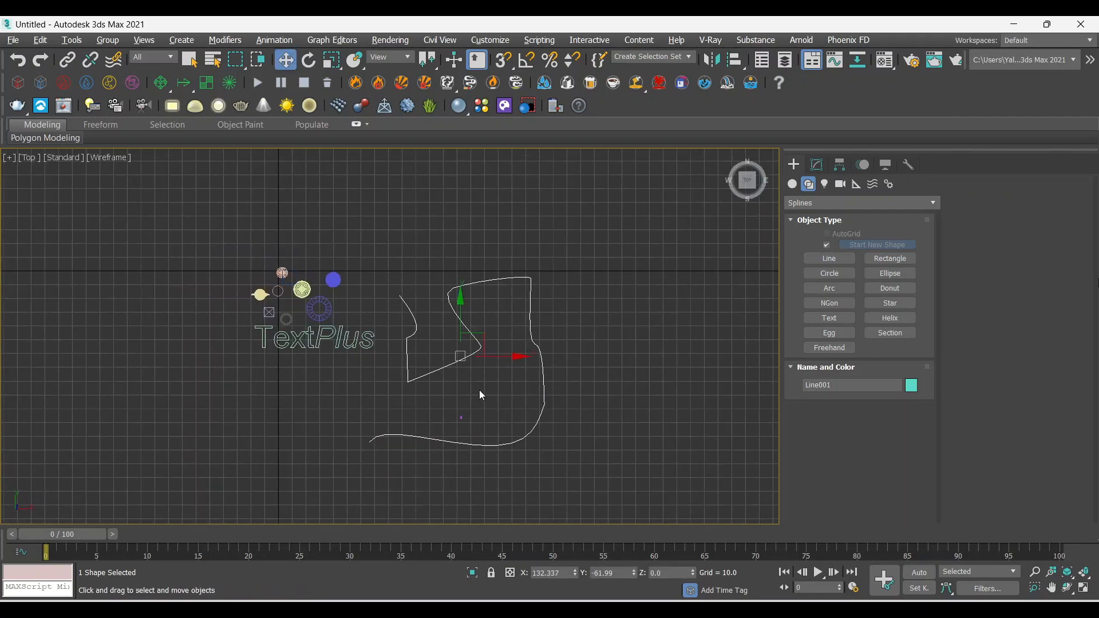
- Return to the Perspective view, frame the line and draw a Rectangle spline about 54 long over its lower curve
{"action": "key", "text": "alt+w"}
{"action": "middle_click_drag", "start_coordinate": [699, 444], "coordinate": [679, 441]}
{"action": "key", "text": "alt+w"}
{"action": "key", "text": "z"}
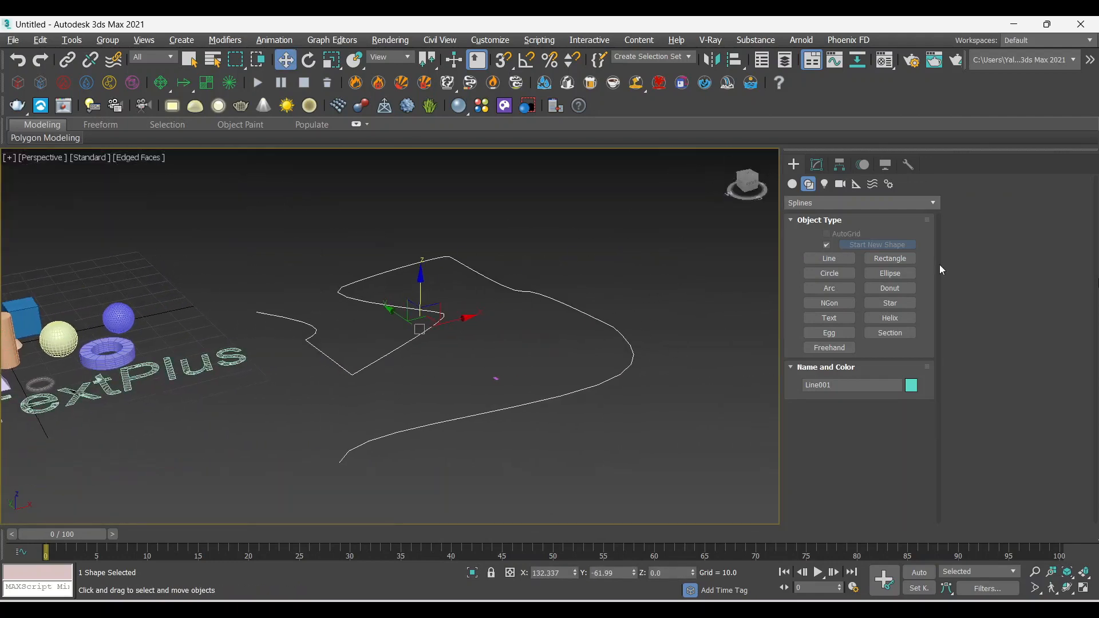
{"action": "left_click", "coordinate": [890, 258]}
{"action": "left_click_drag", "start_coordinate": [531, 334], "coordinate": [466, 454]}
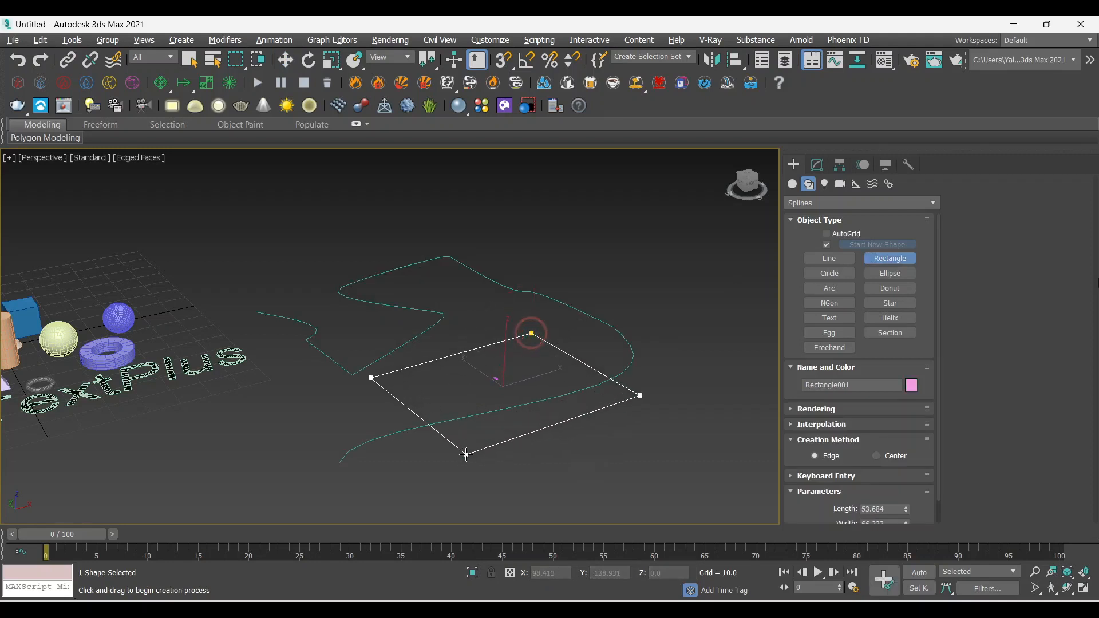
{"action": "right_click", "coordinate": [760, 364]}
- Draw a large Circle spline from its center, behind the rectangle and overlapping the far part of the line
{"action": "left_click", "coordinate": [836, 273]}
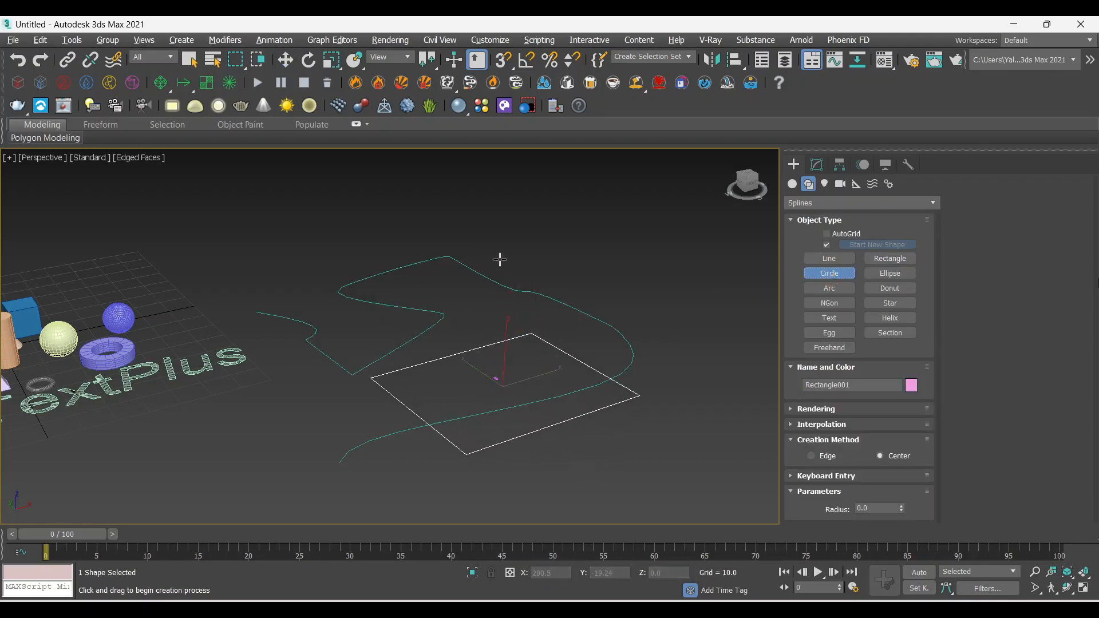
{"action": "left_click_drag", "start_coordinate": [500, 259], "coordinate": [475, 286]}
{"action": "right_click", "coordinate": [574, 281]}
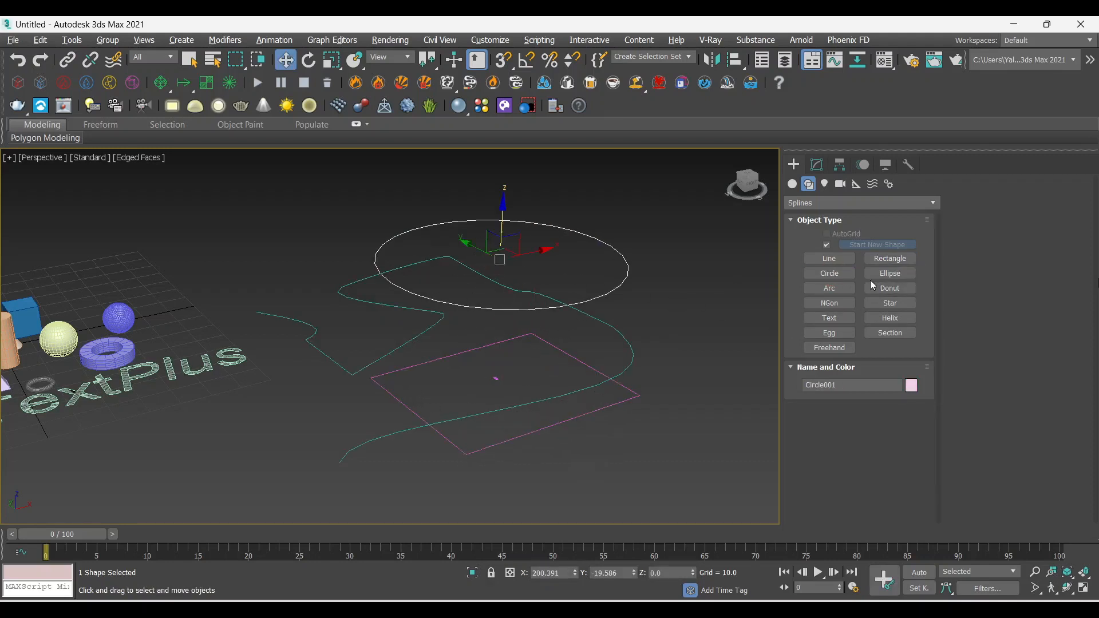
- Draw a six-point Star spline inside the rectangle and return to the Move tool
{"action": "left_click", "coordinate": [880, 291]}
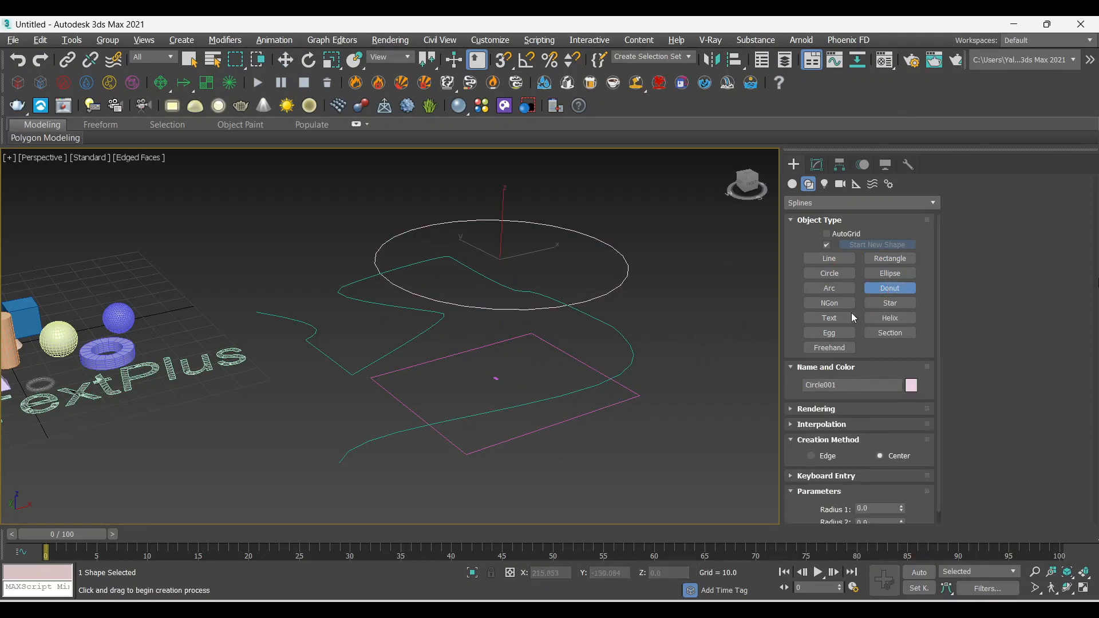
{"action": "left_click", "coordinate": [889, 303]}
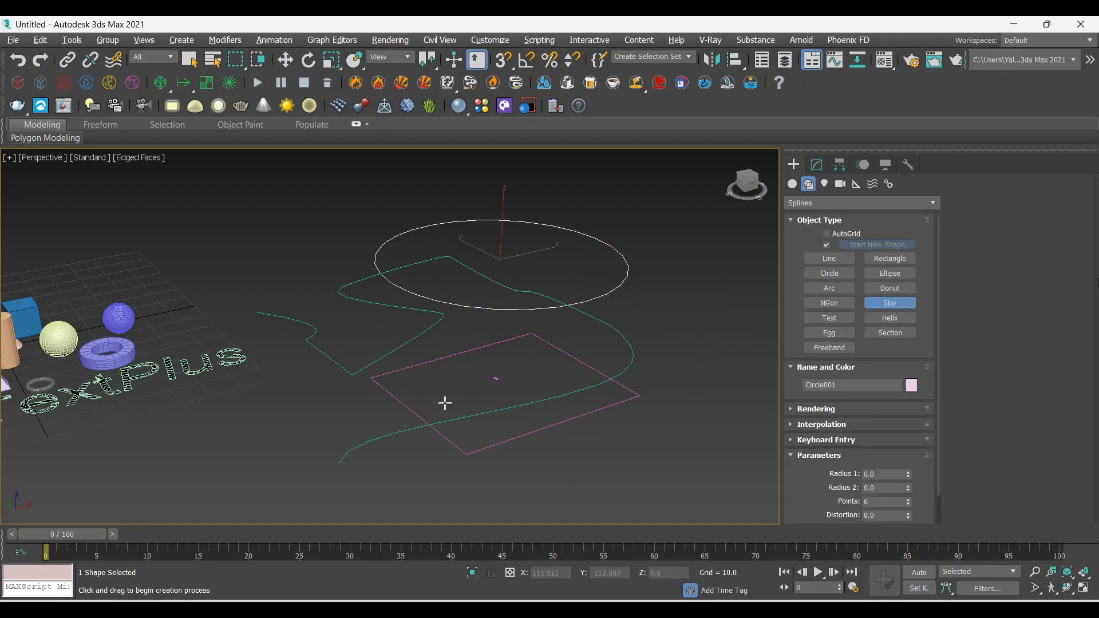
{"action": "left_click_drag", "start_coordinate": [463, 387], "coordinate": [462, 421]}
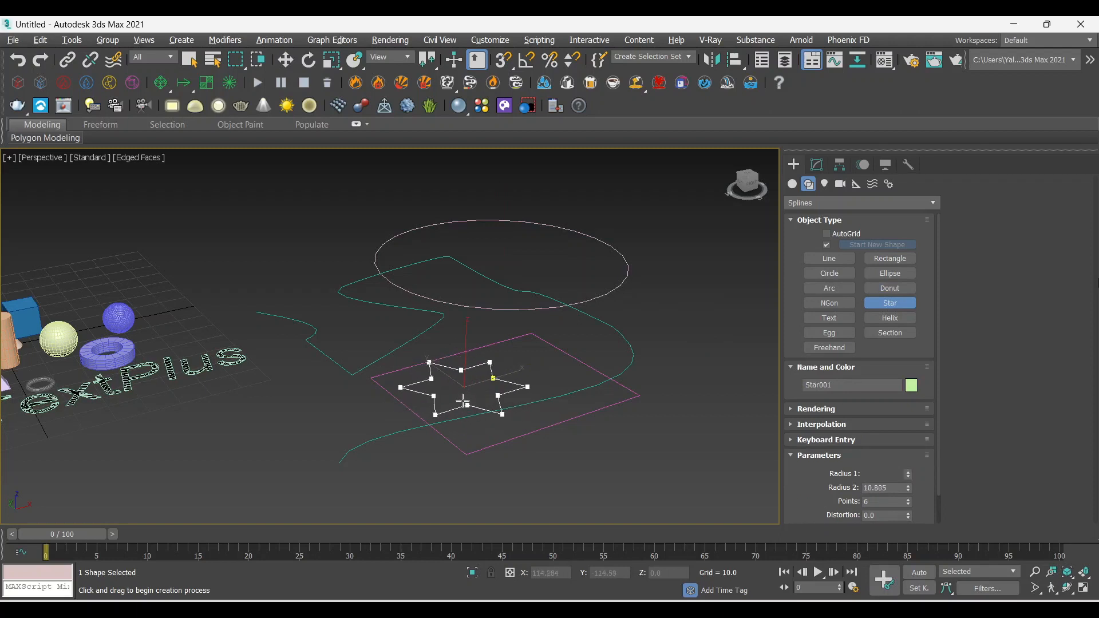
{"action": "left_click", "coordinate": [463, 400]}
{"action": "key", "text": "w"}
{"action": "middle_click_drag", "start_coordinate": [463, 400], "coordinate": [645, 398]}
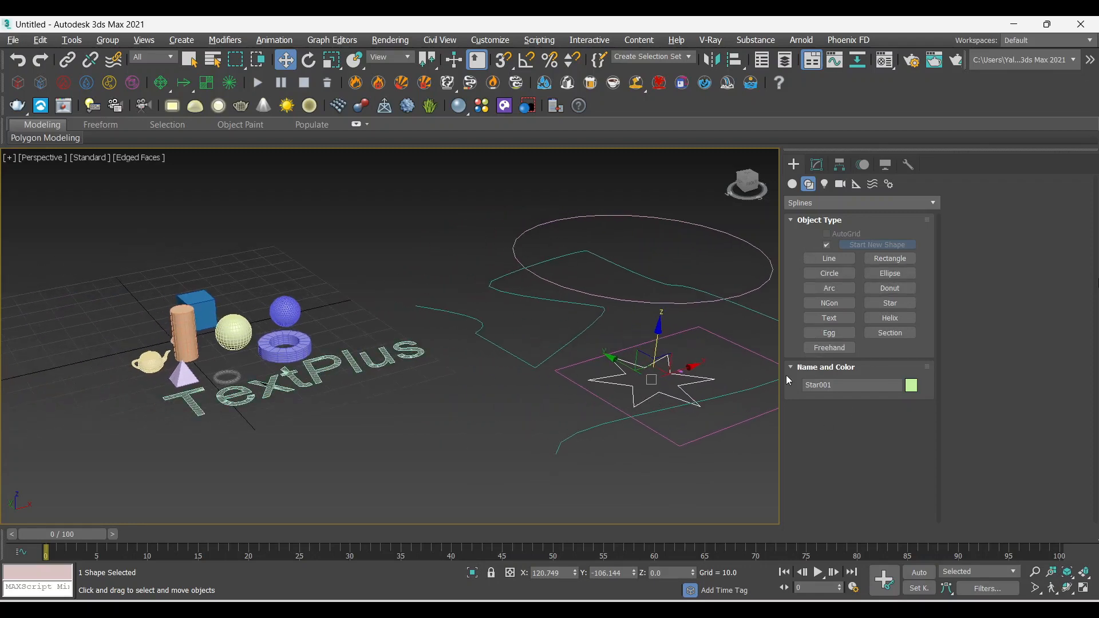
{"action": "middle_click_drag", "start_coordinate": [476, 384], "coordinate": [509, 385]}
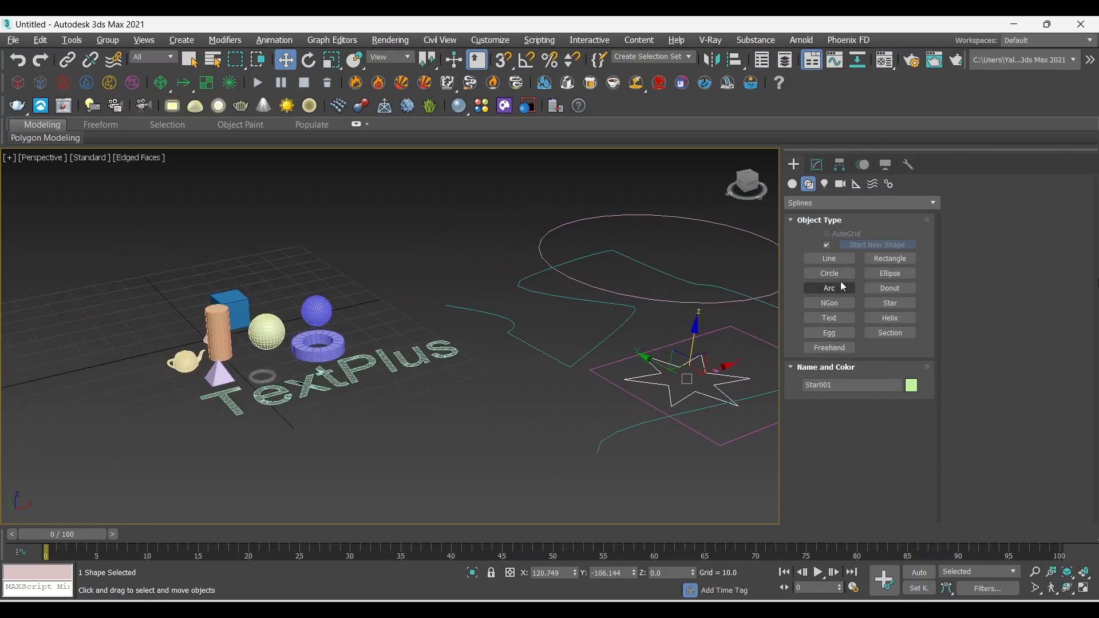
{"action": "middle_click_drag", "start_coordinate": [284, 385], "coordinate": [369, 379]}
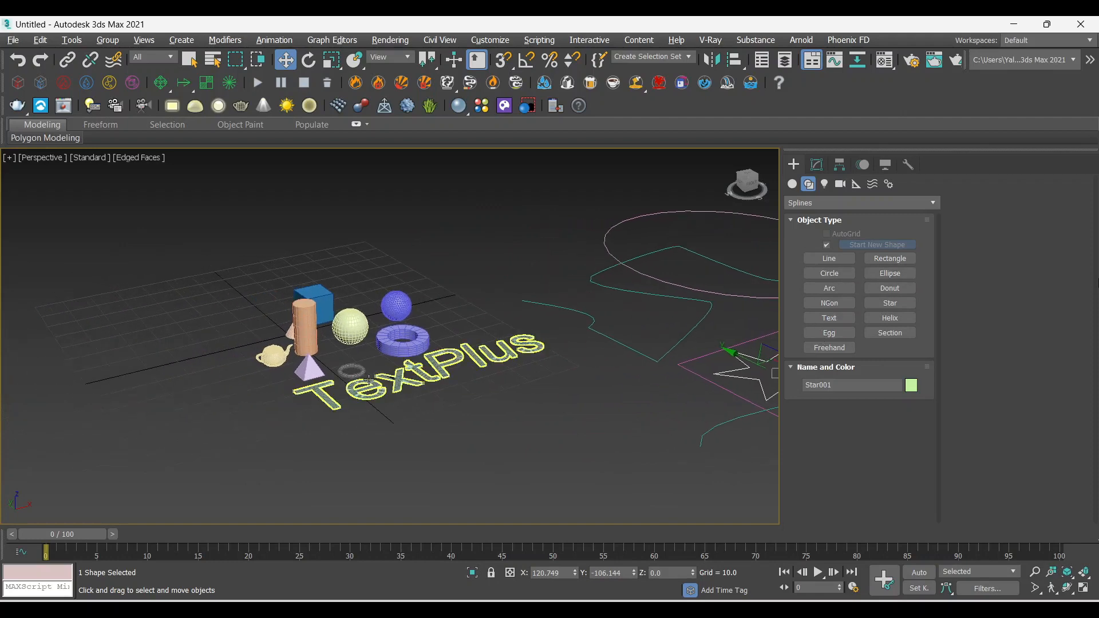
{"action": "scroll", "coordinate": [321, 385], "scroll_direction": "up", "scroll_amount": 10}
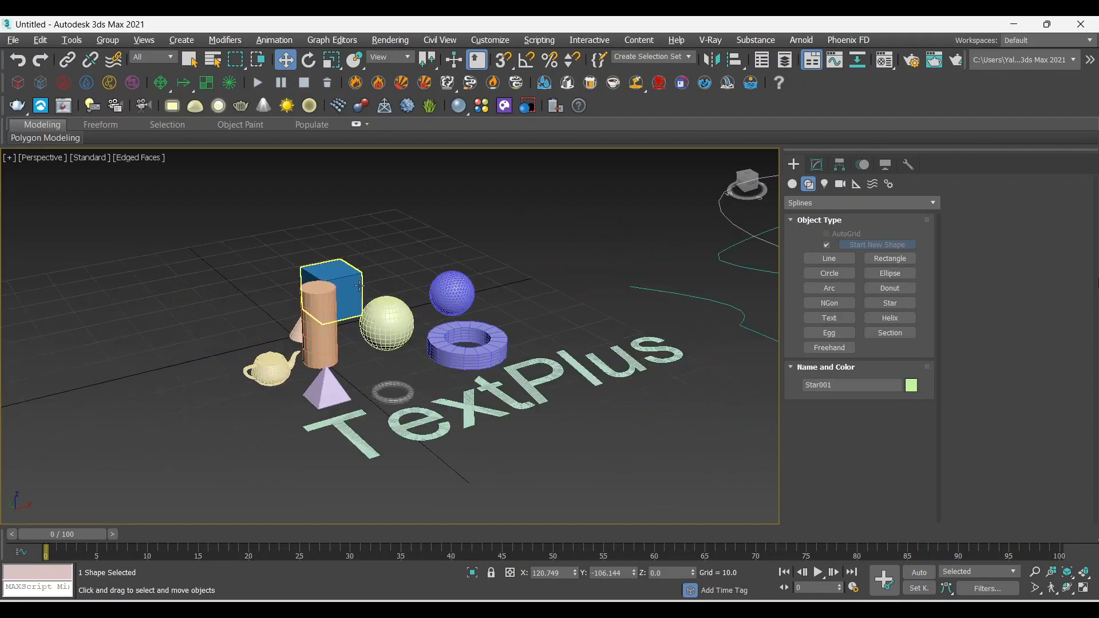
{"action": "scroll", "coordinate": [334, 286], "scroll_direction": "down", "scroll_amount": 10}
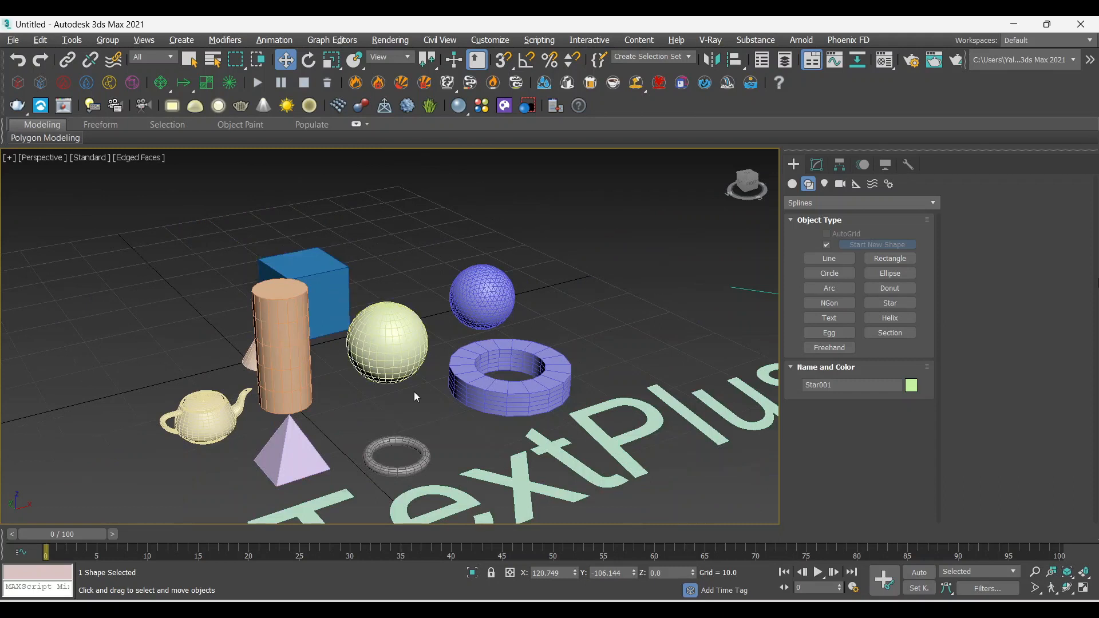